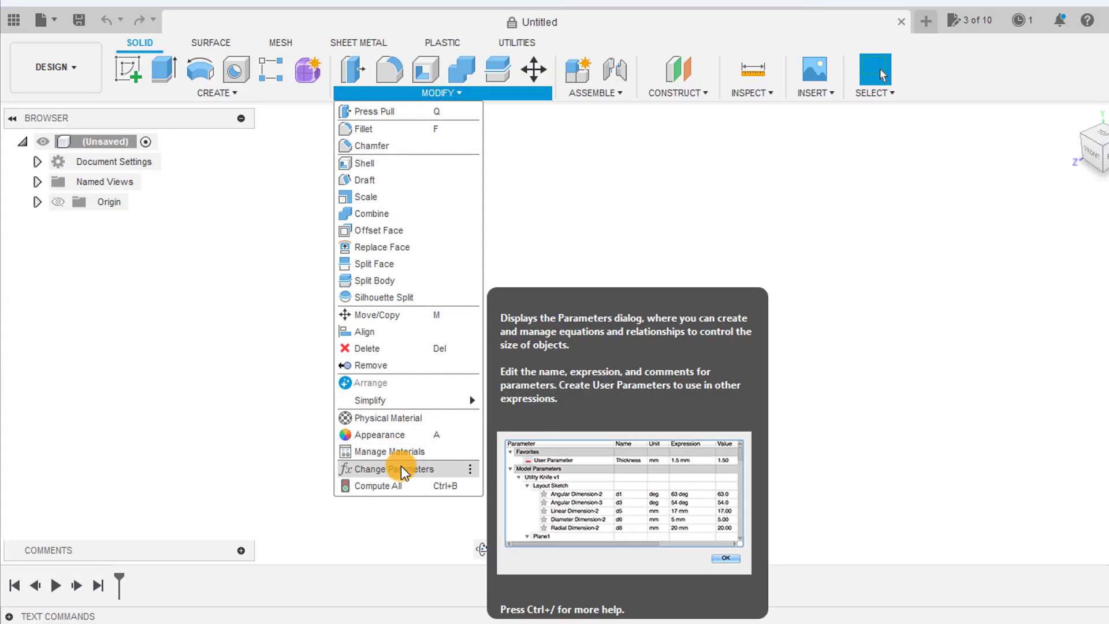
Open the Change Parameters dialog from the Modify menu
{"action": "left_click", "coordinate": [401, 468]}
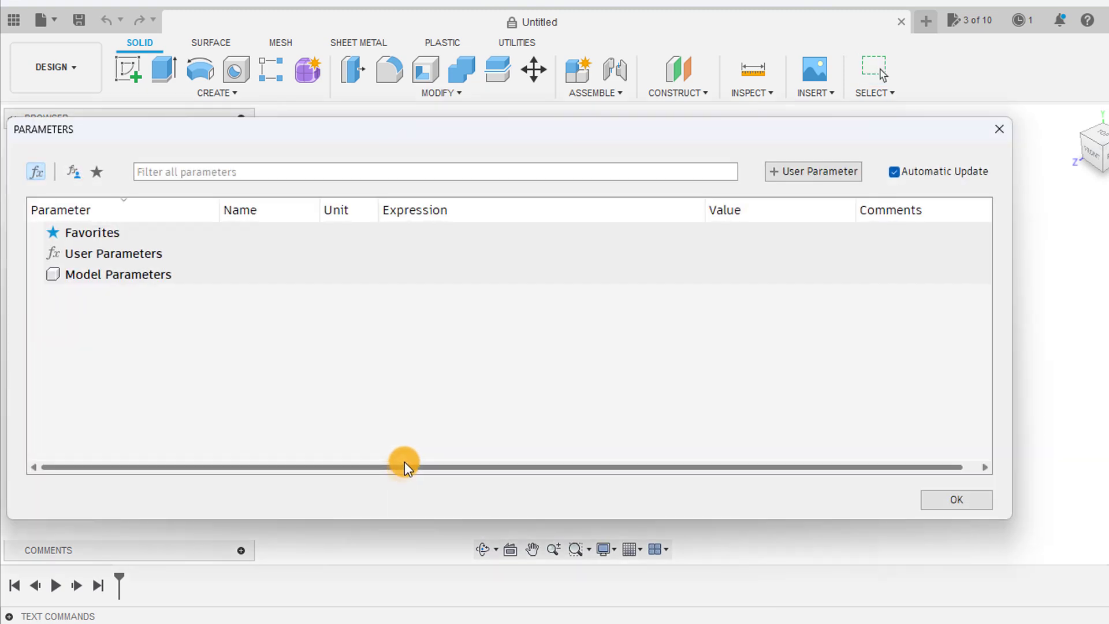
Add a user parameter named boxsize with a value of 30 mm
{"action": "left_click", "coordinate": [808, 169]}
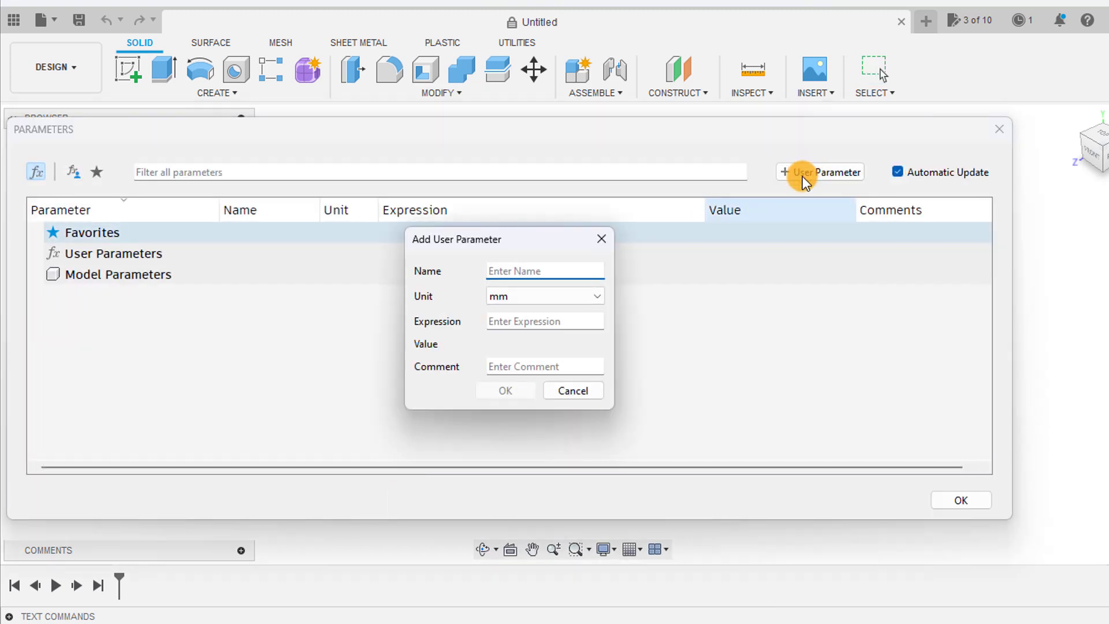
{"action": "type", "text": "boxsize"}
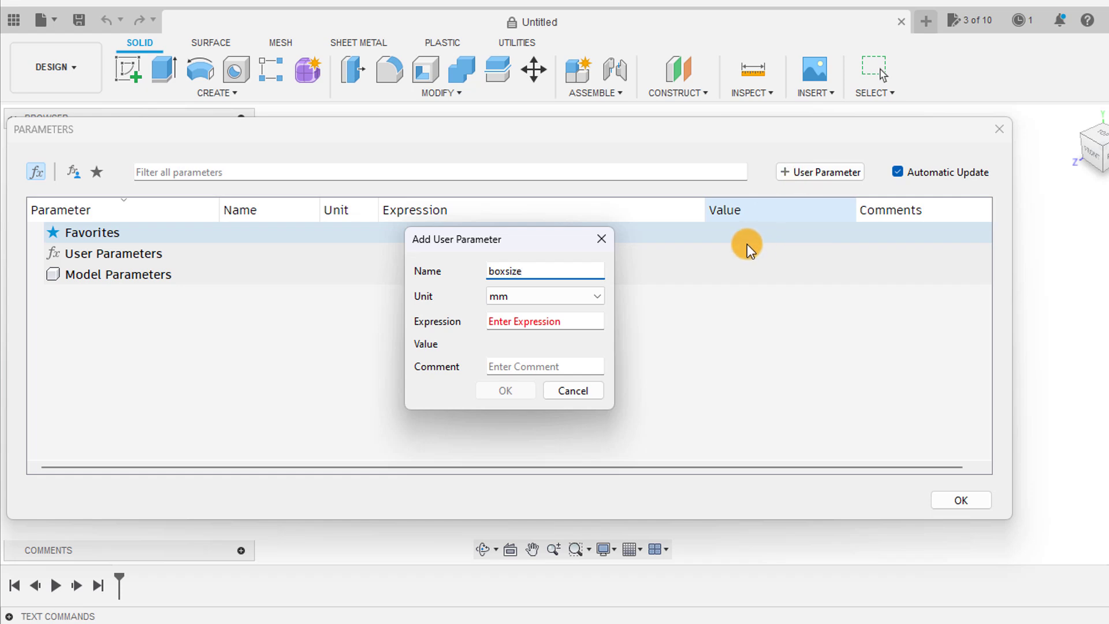
{"action": "left_click", "coordinate": [521, 325]}
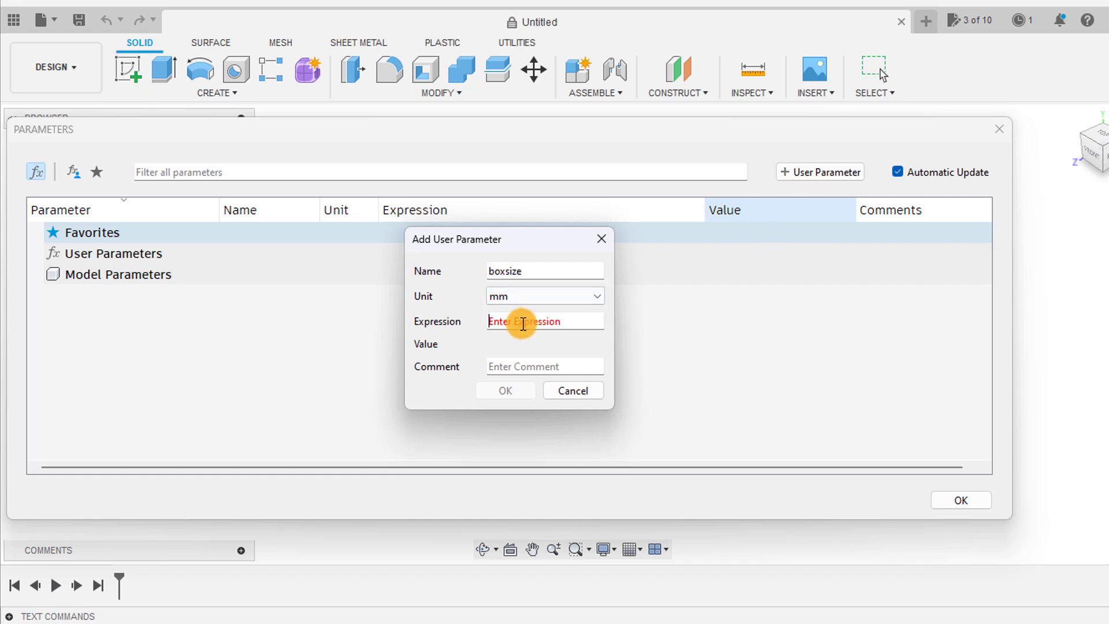
{"action": "type", "text": "30"}
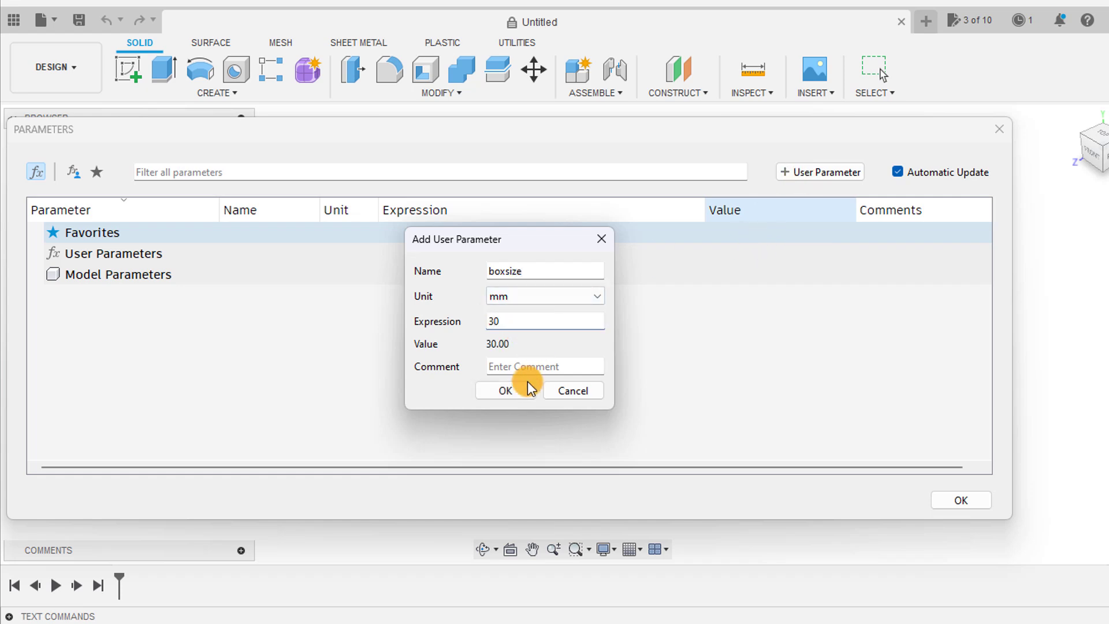
{"action": "left_click", "coordinate": [520, 388]}
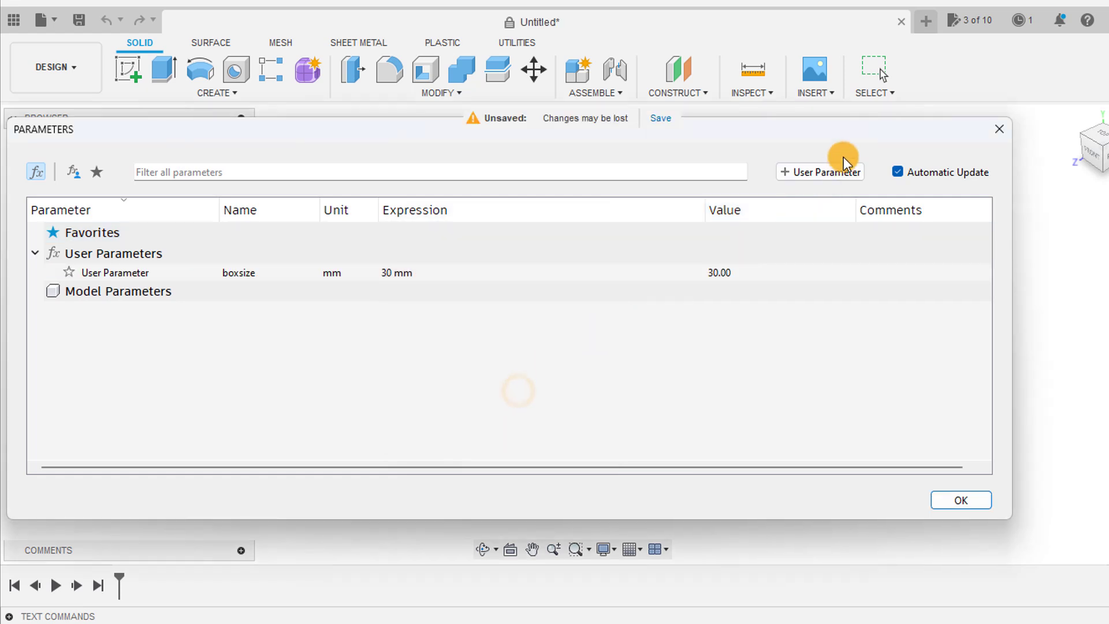
Add a user parameter tol set to 0.3 mm and close the dialog
{"action": "left_click", "coordinate": [834, 172]}
{"action": "type", "text": "tol"}
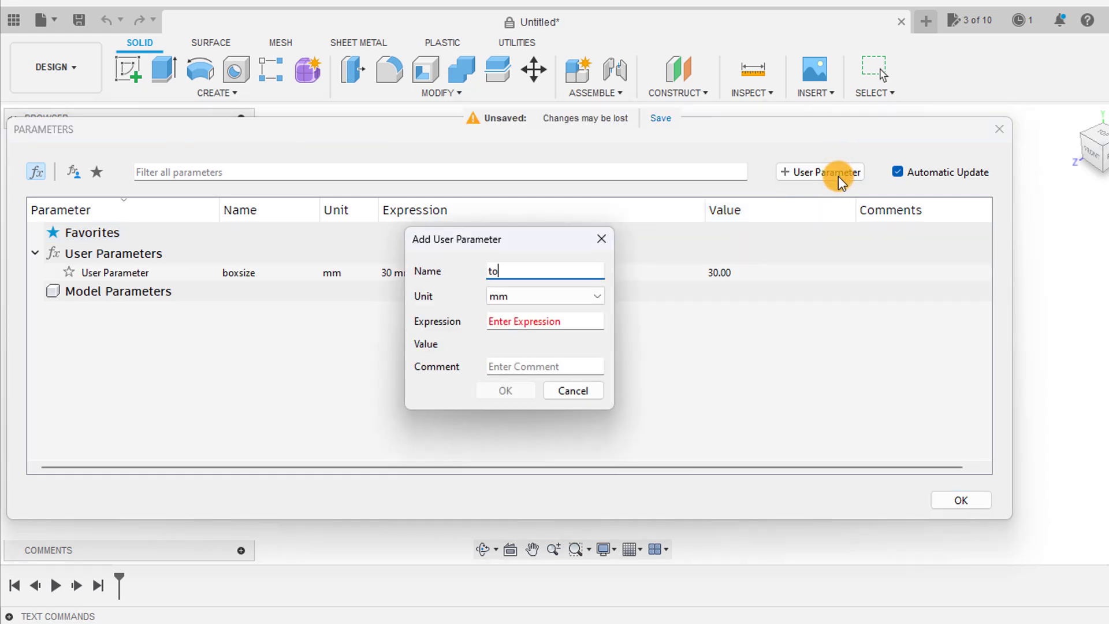
{"action": "left_click", "coordinate": [520, 322]}
{"action": "type", "text": ".3"}
{"action": "left_click", "coordinate": [497, 392]}
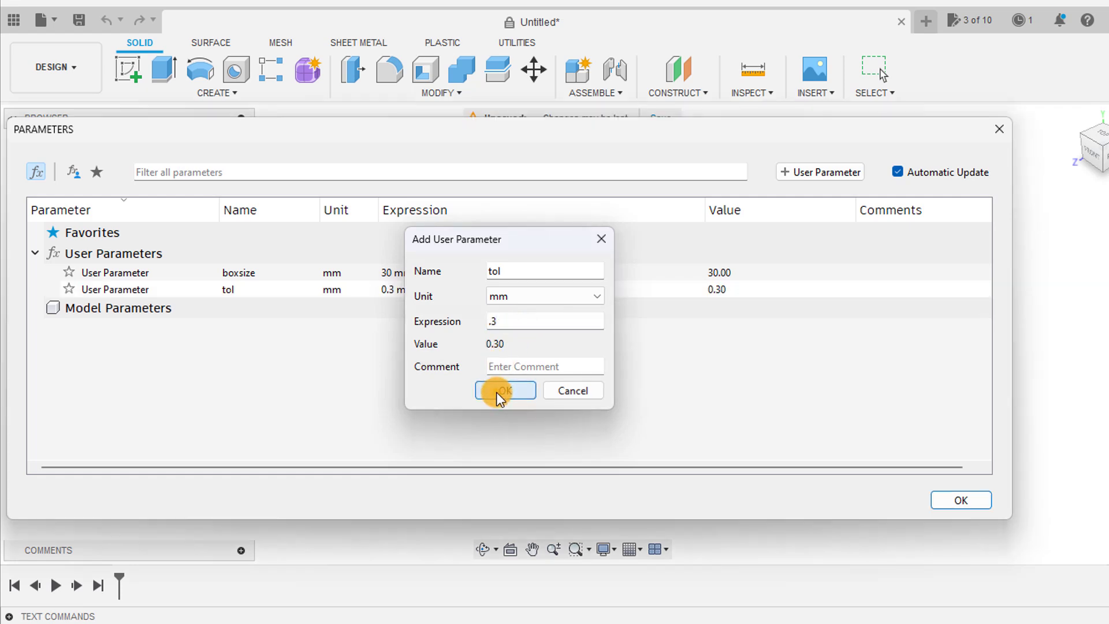
{"action": "left_click", "coordinate": [983, 500]}
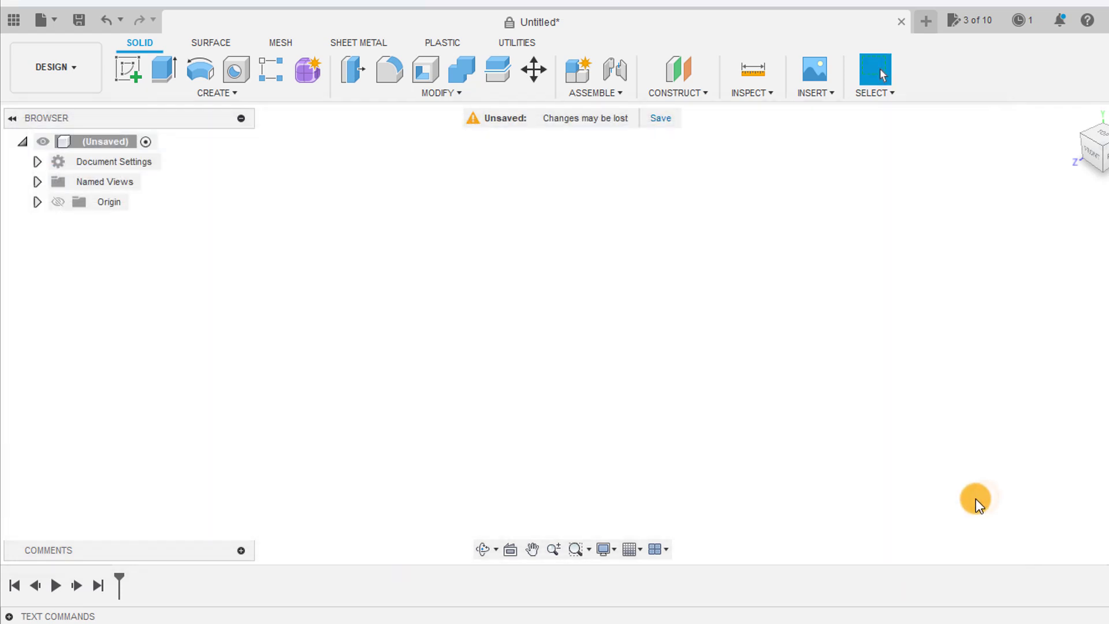
On the vertical origin plane, draw a center rectangle centred on the origin
{"action": "left_click", "coordinate": [123, 72]}
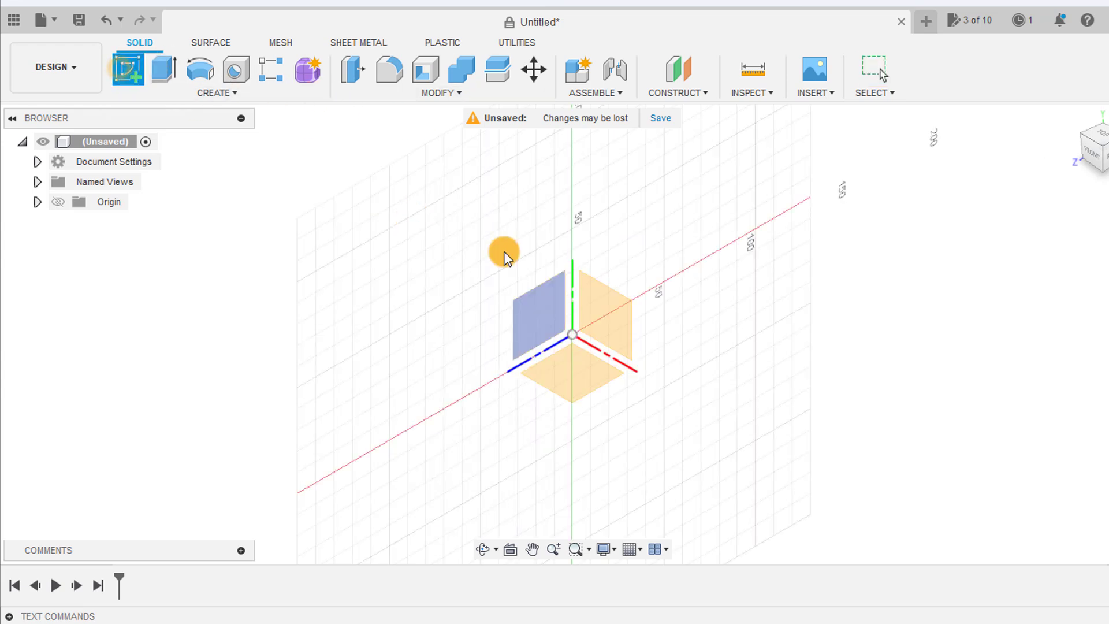
{"action": "left_click", "coordinate": [591, 310]}
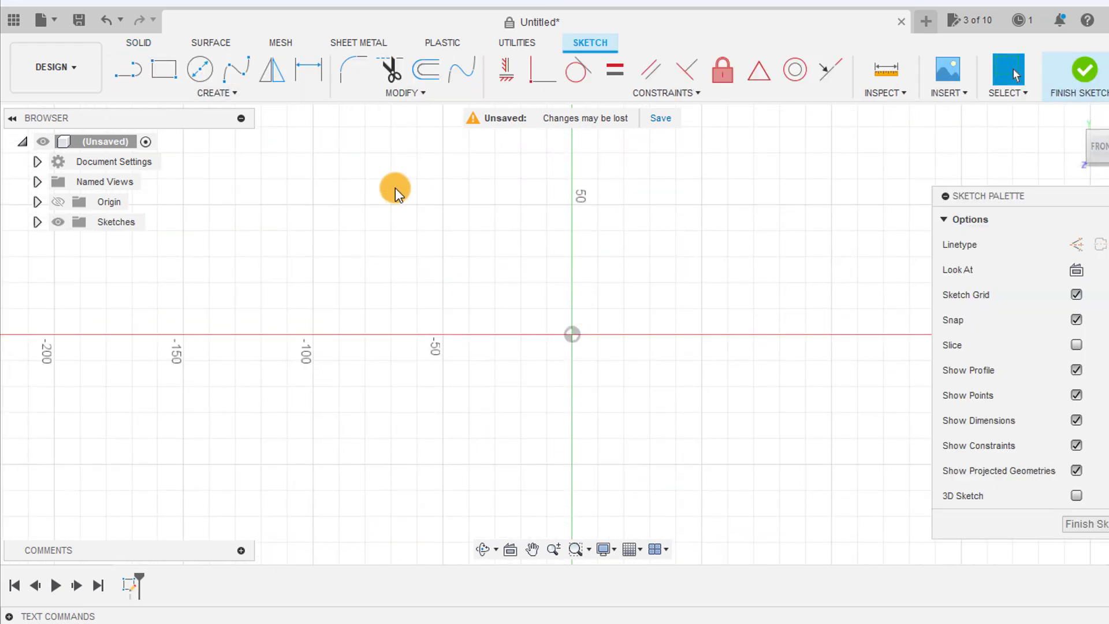
{"action": "left_click", "coordinate": [223, 94]}
{"action": "mouse_move", "coordinate": [228, 129]}
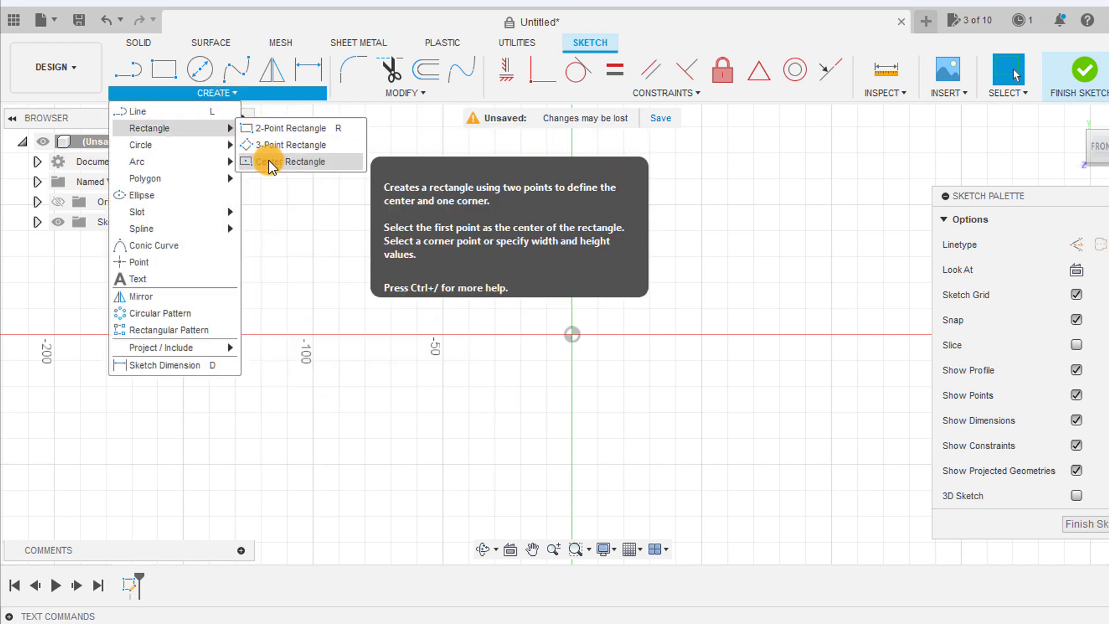
{"action": "left_click", "coordinate": [269, 160]}
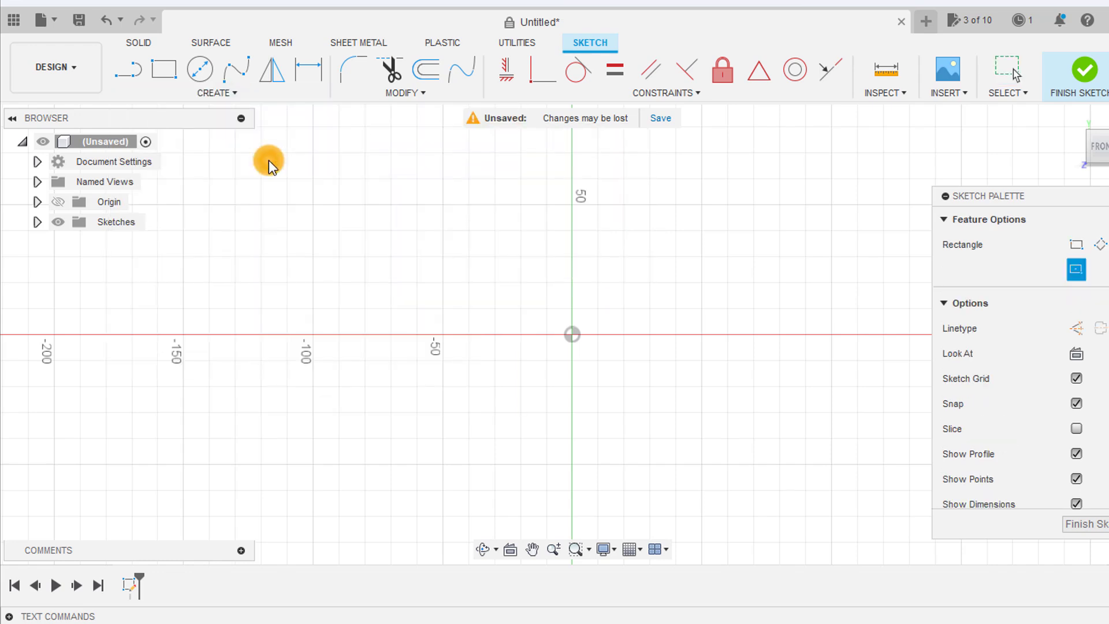
{"action": "left_click", "coordinate": [571, 335]}
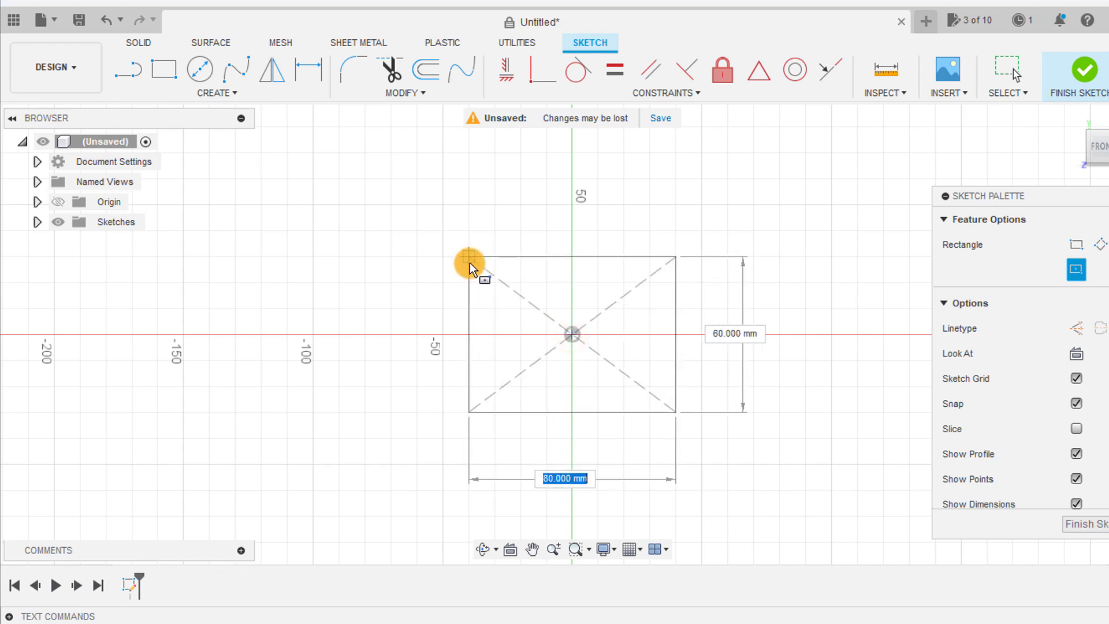
{"action": "left_click", "coordinate": [469, 257]}
Dimension the rectangle's height and width to boxsize and finish the sketch
{"action": "key", "text": "d"}
{"action": "left_click", "coordinate": [468, 322]}
{"action": "left_click", "coordinate": [447, 317]}
{"action": "type", "text": "b"}
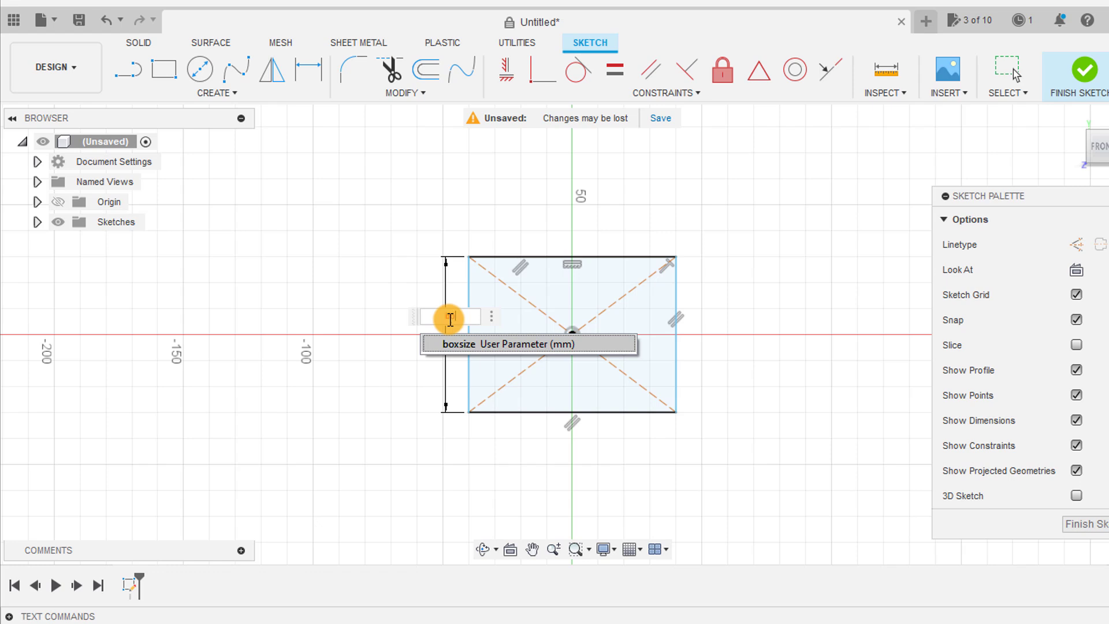
{"action": "key", "text": "Return"}
{"action": "key", "text": "Return"}
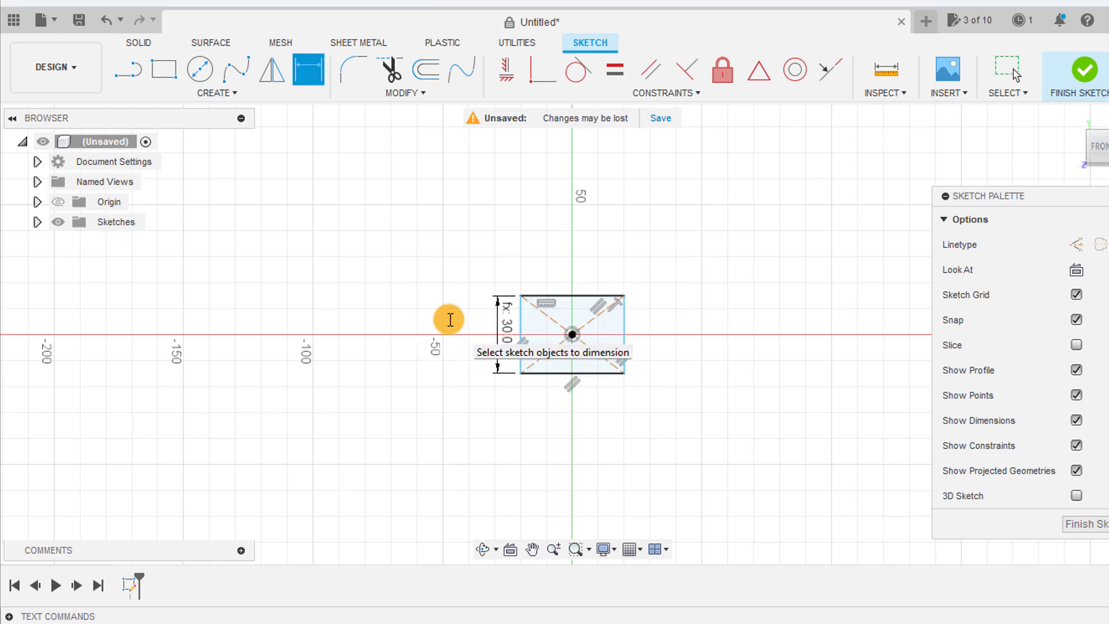
{"action": "left_click", "coordinate": [584, 291]}
{"action": "left_click", "coordinate": [587, 268]}
{"action": "type", "text": "b"}
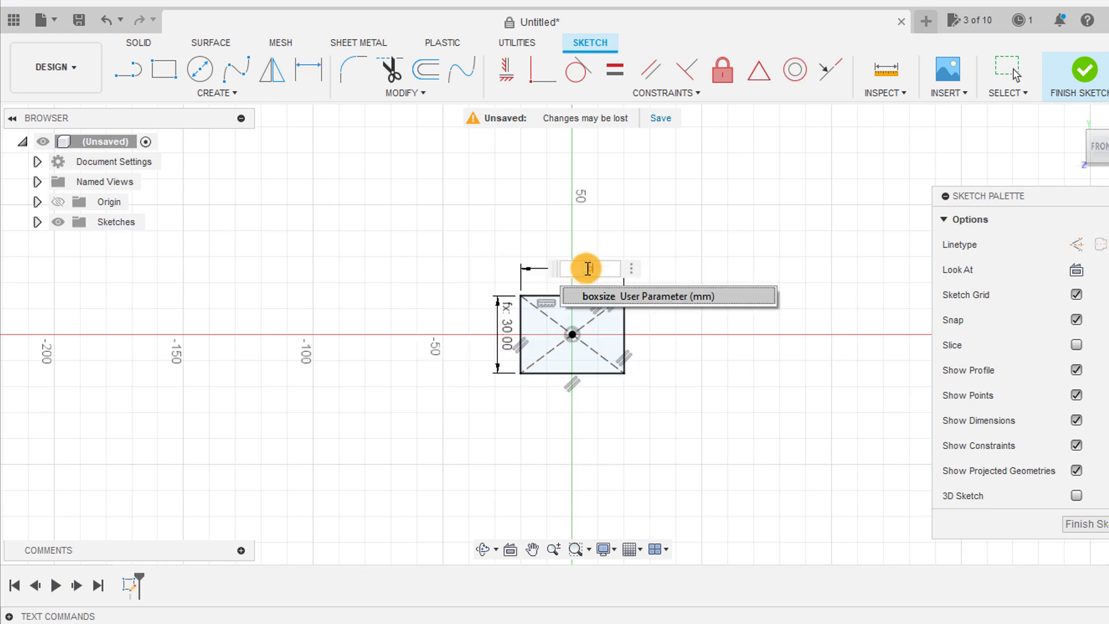
{"action": "key", "text": "Return"}
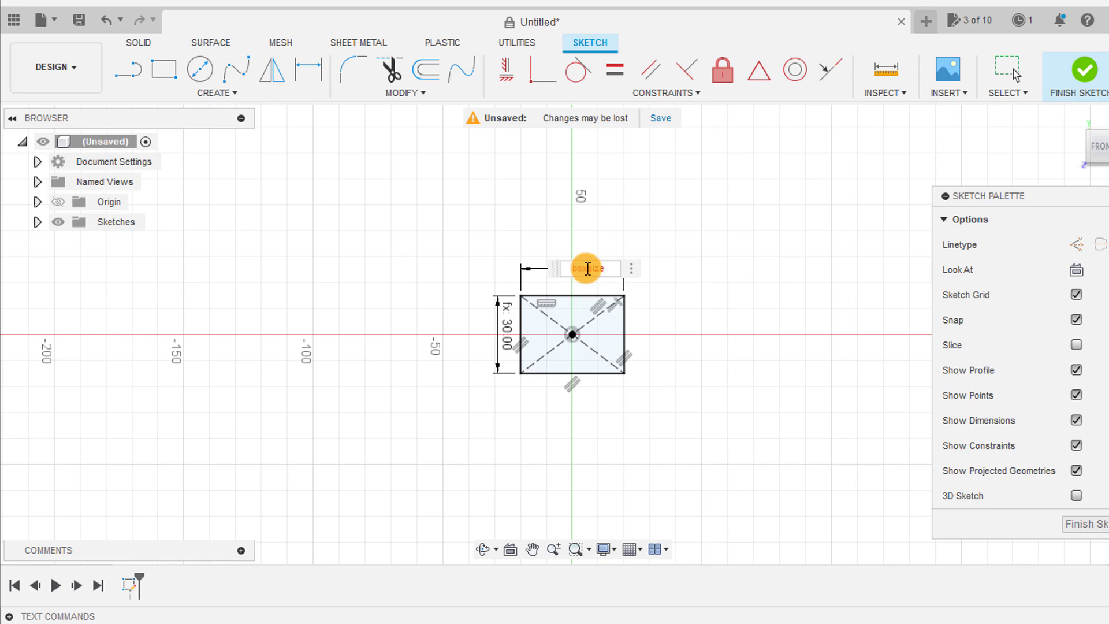
{"action": "key", "text": "Return"}
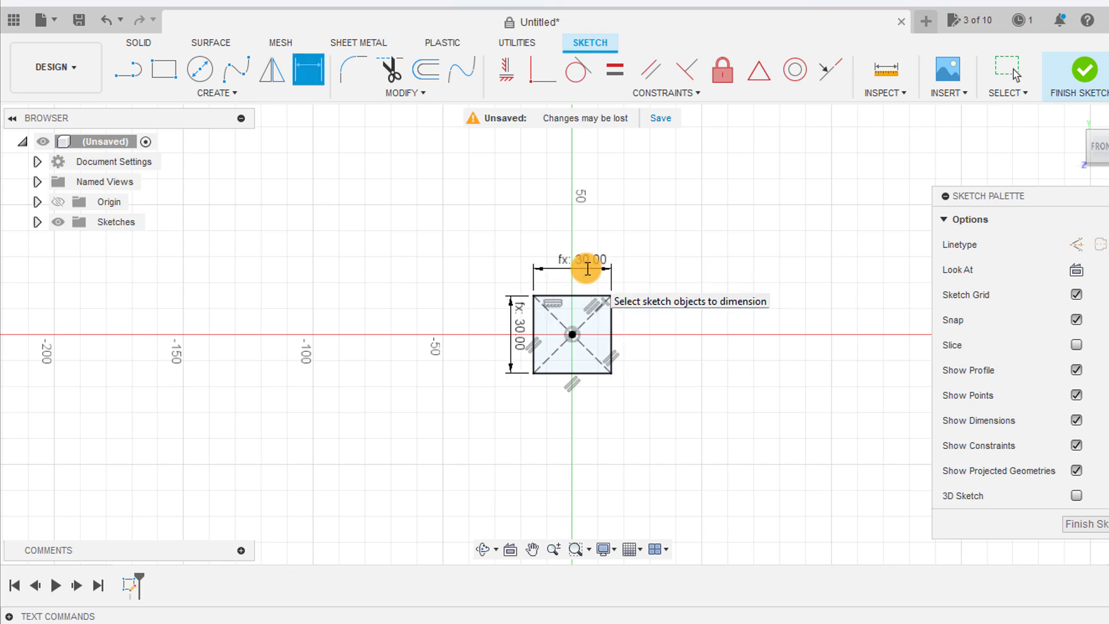
{"action": "left_click", "coordinate": [1087, 70]}
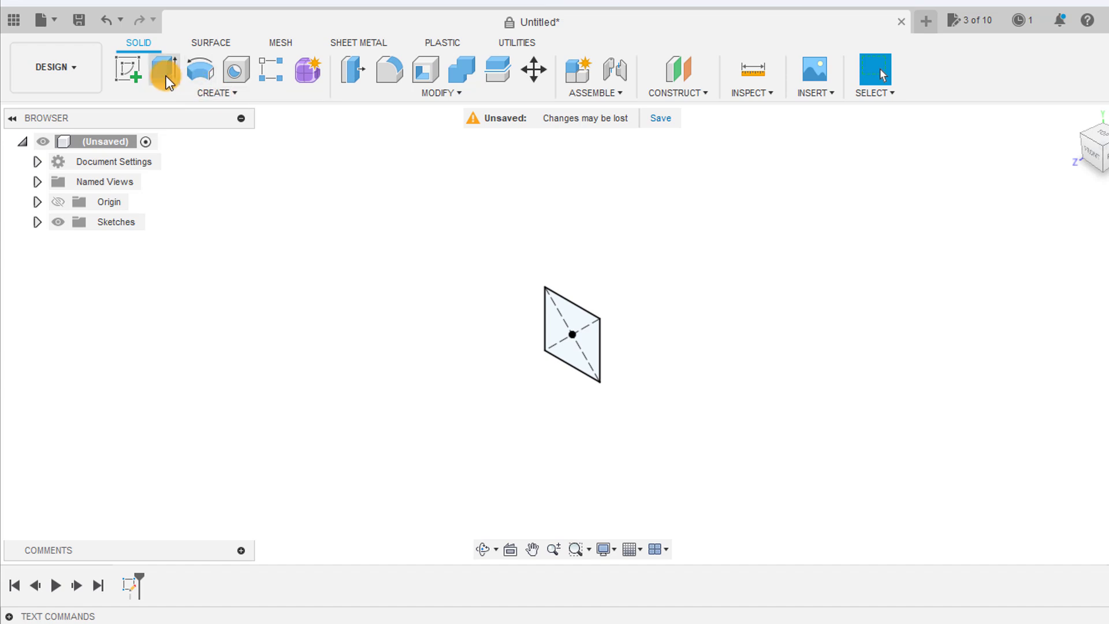
Extrude the square symmetrically with distance boxsize/2 to make the 30 mm cube
{"action": "left_click", "coordinate": [165, 75]}
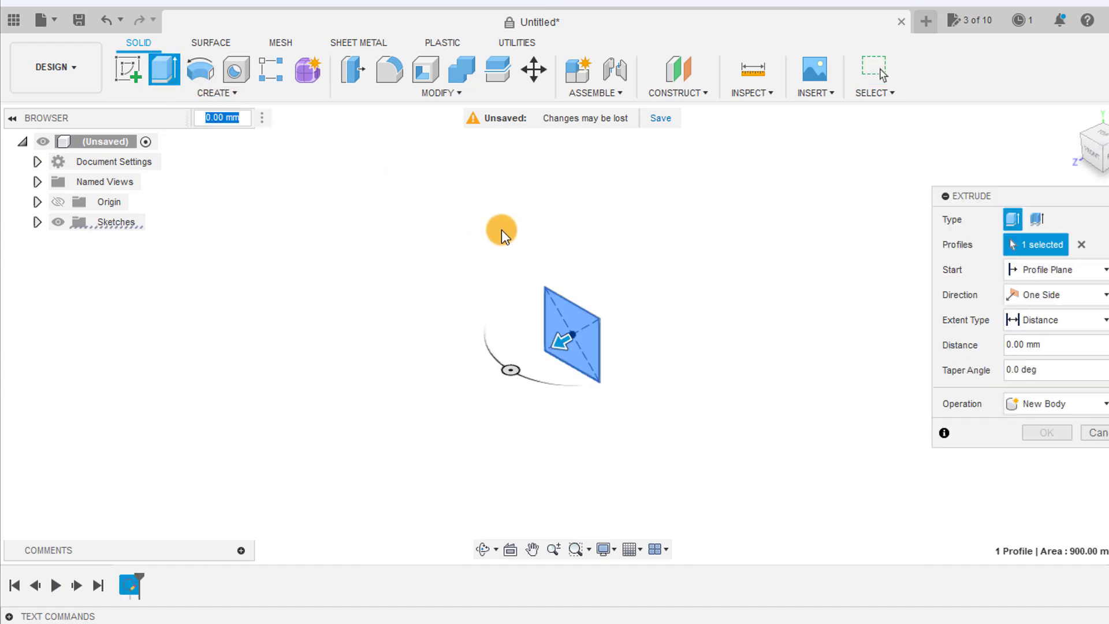
{"action": "type", "text": "bo"}
{"action": "key", "text": "Return"}
{"action": "type", "text": "/2"}
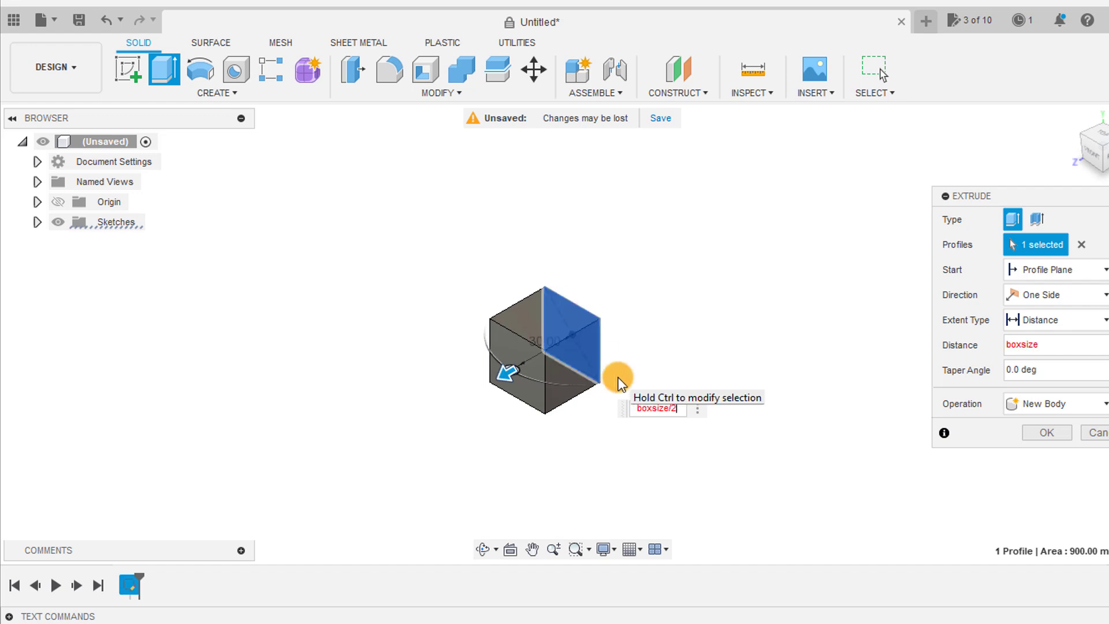
{"action": "key", "text": "Return"}
{"action": "left_click", "coordinate": [1055, 296]}
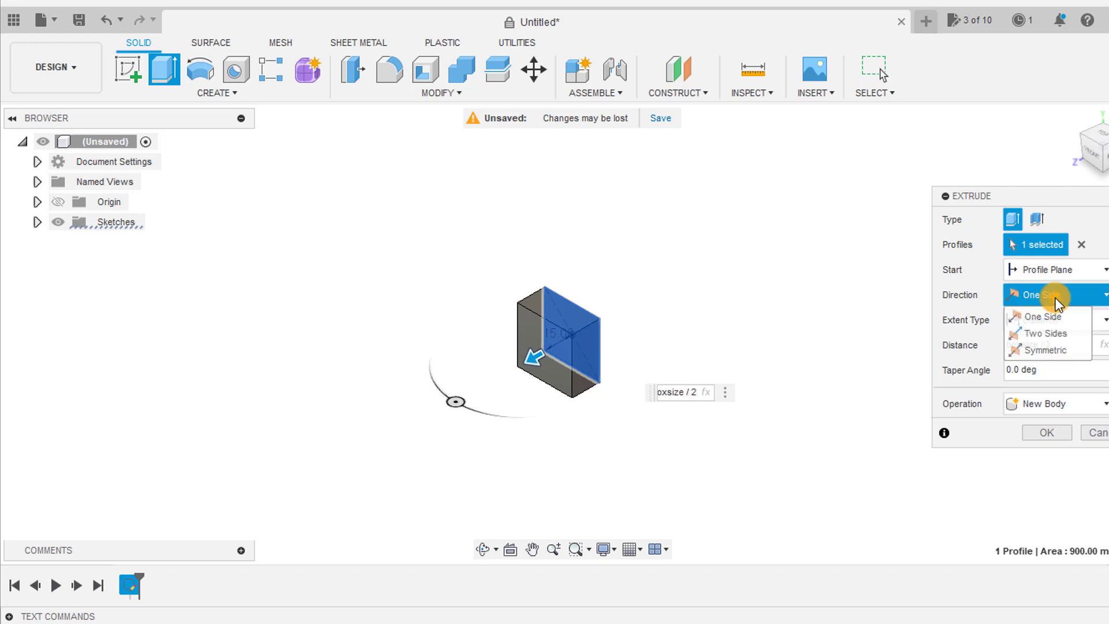
{"action": "left_click", "coordinate": [1041, 349]}
{"action": "left_click", "coordinate": [1044, 460]}
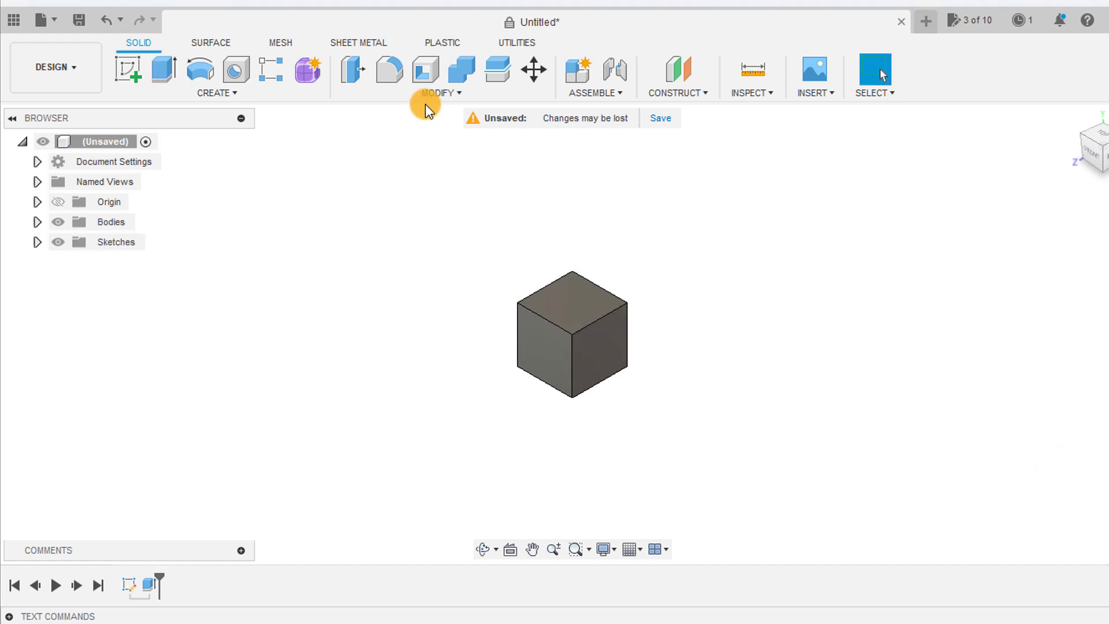
Start a chamfer and select the cube's top and side faces and edges
{"action": "left_click", "coordinate": [390, 94]}
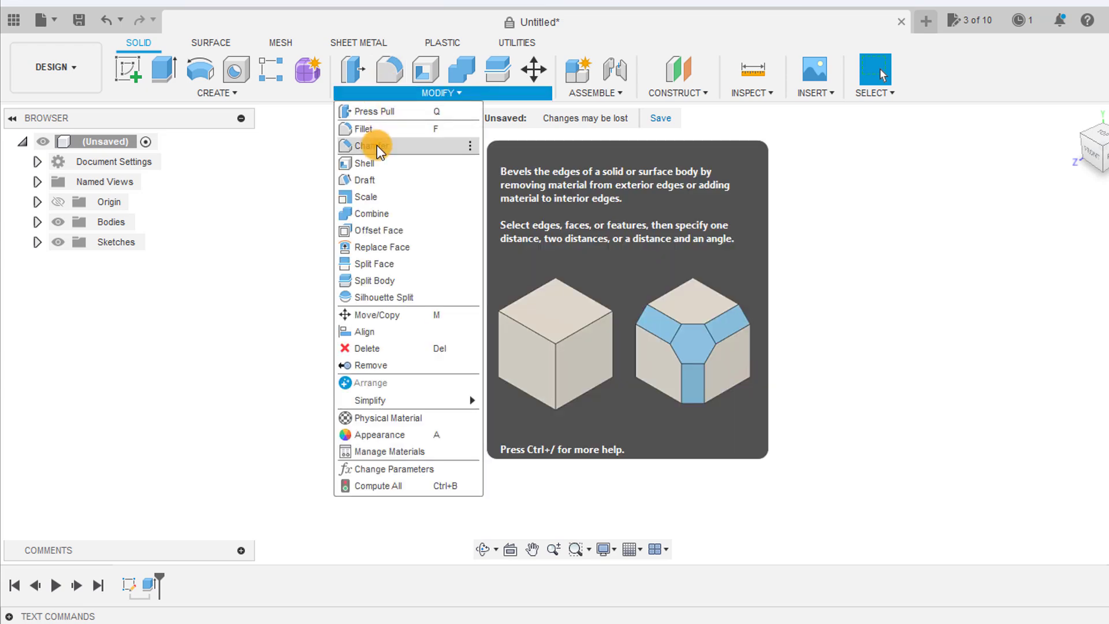
{"action": "left_click", "coordinate": [377, 145]}
{"action": "left_click", "coordinate": [573, 320]}
{"action": "left_click", "coordinate": [584, 342]}
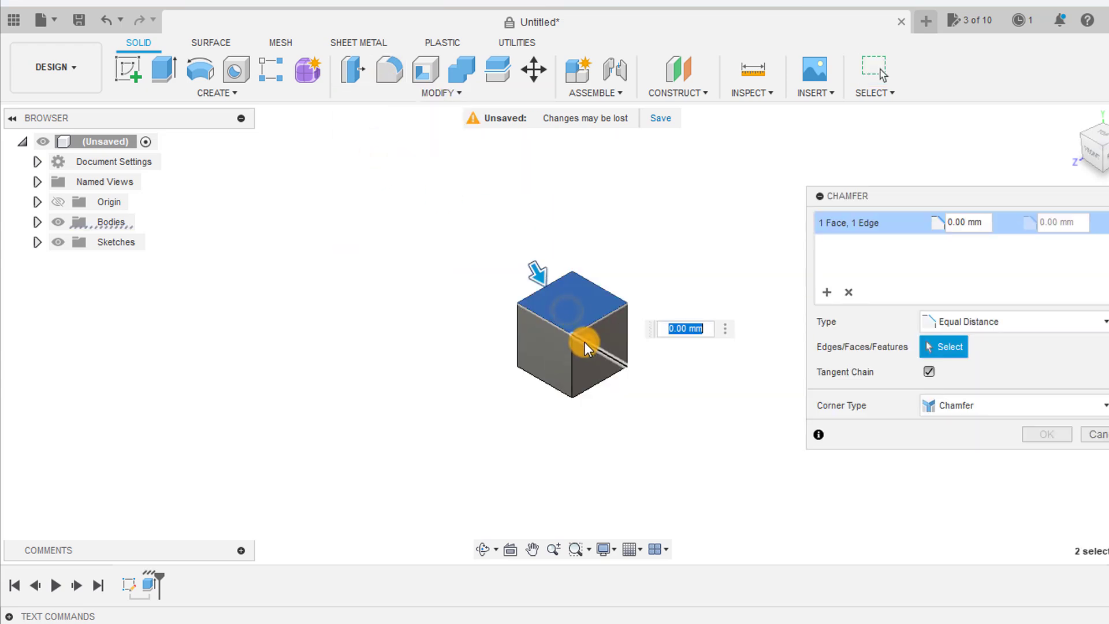
{"action": "left_click", "coordinate": [585, 374]}
{"action": "left_click", "coordinate": [558, 374]}
{"action": "middle_click_drag", "start_coordinate": [553, 376], "coordinate": [558, 192], "text": "shift"}
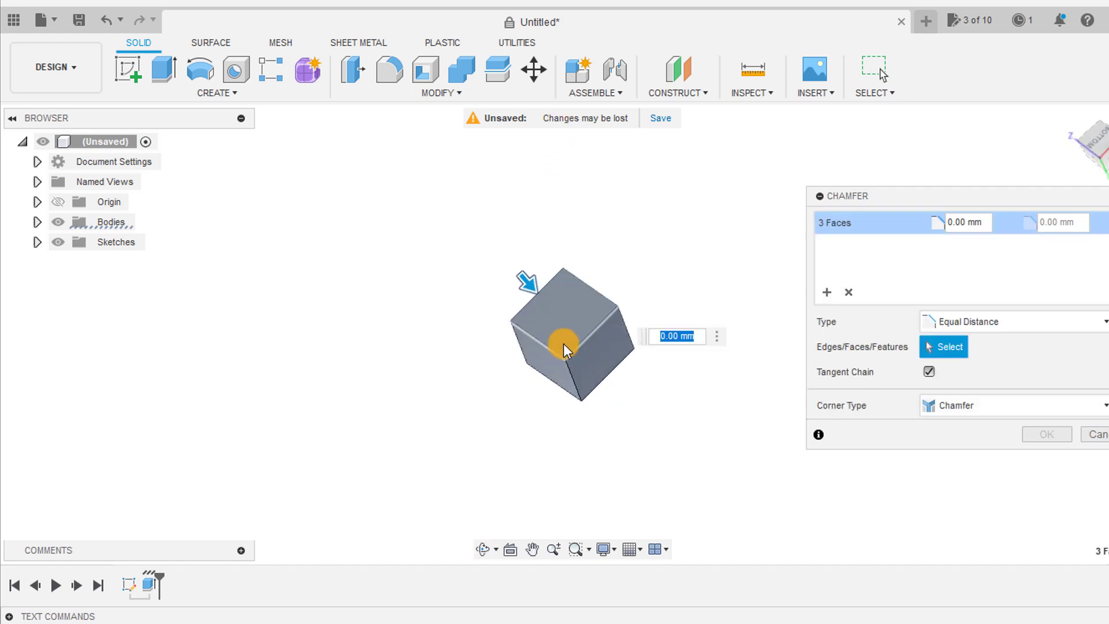
Add the underside faces, chamfer everything by boxsize/10 (3 mm), and begin a new sketch
{"action": "left_click", "coordinate": [564, 343]}
{"action": "left_click", "coordinate": [578, 364]}
{"action": "left_click", "coordinate": [550, 365]}
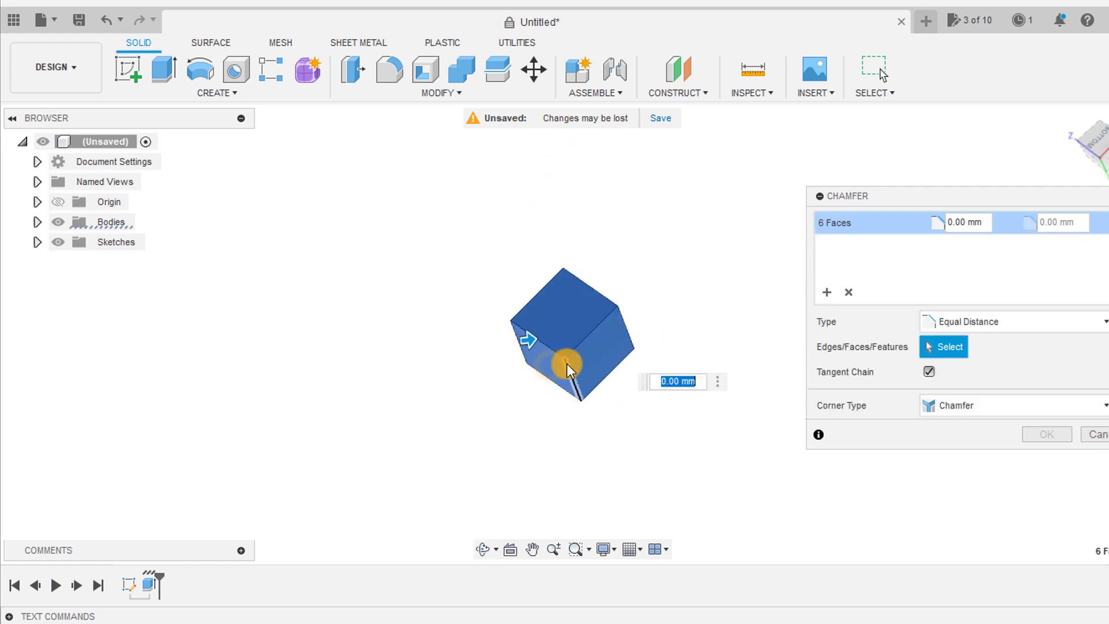
{"action": "type", "text": "boxsize"}
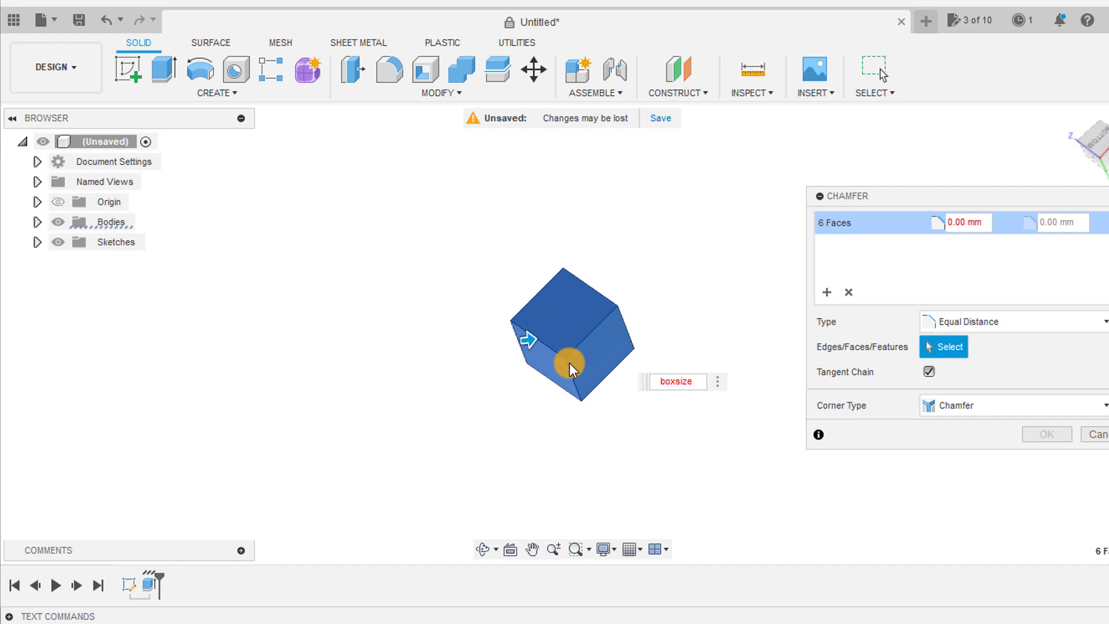
{"action": "type", "text": "/10"}
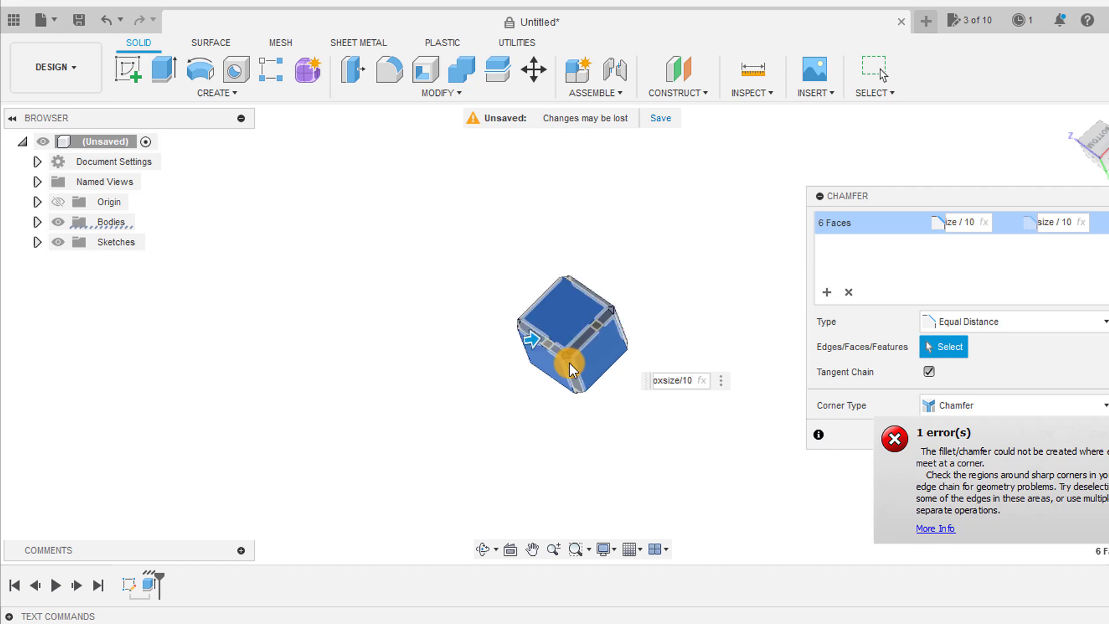
{"action": "key", "text": "Return"}
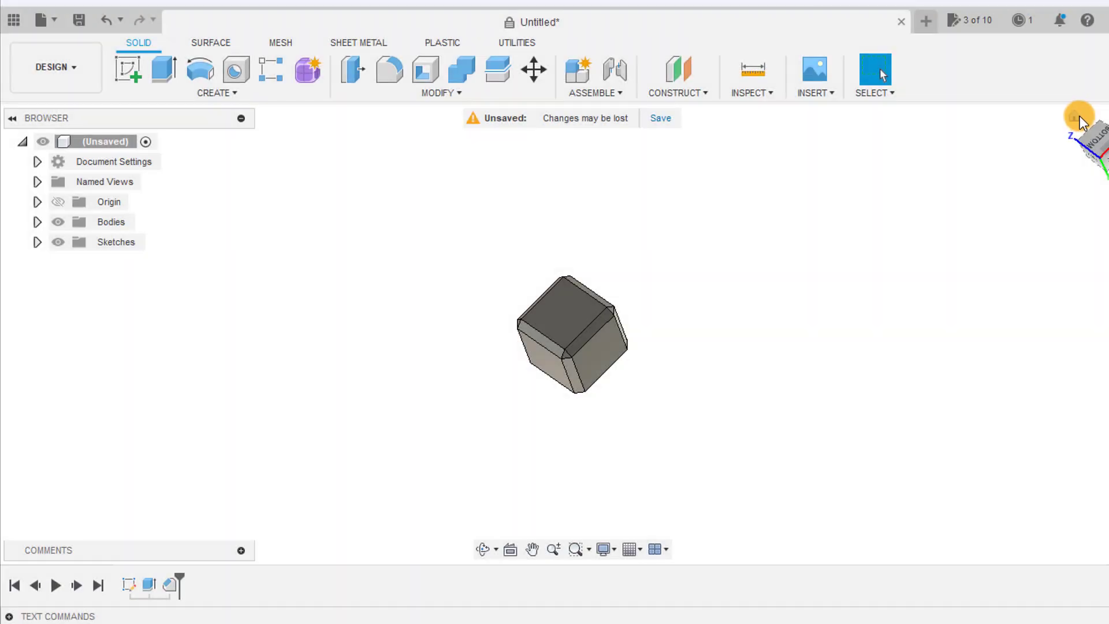
{"action": "left_click", "coordinate": [1078, 116]}
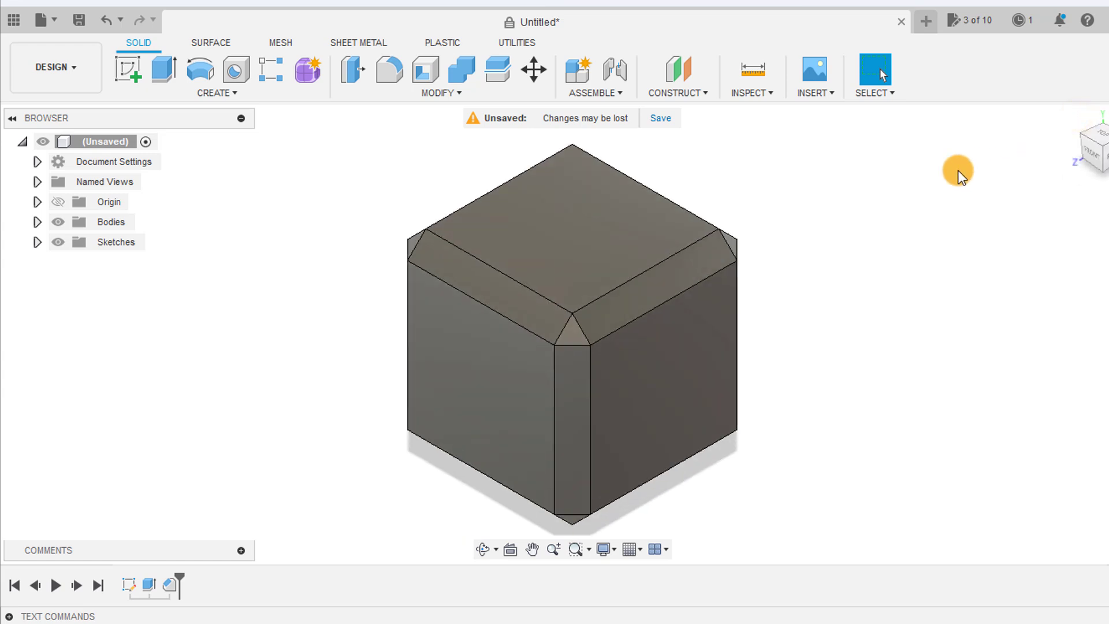
{"action": "left_click", "coordinate": [127, 69]}
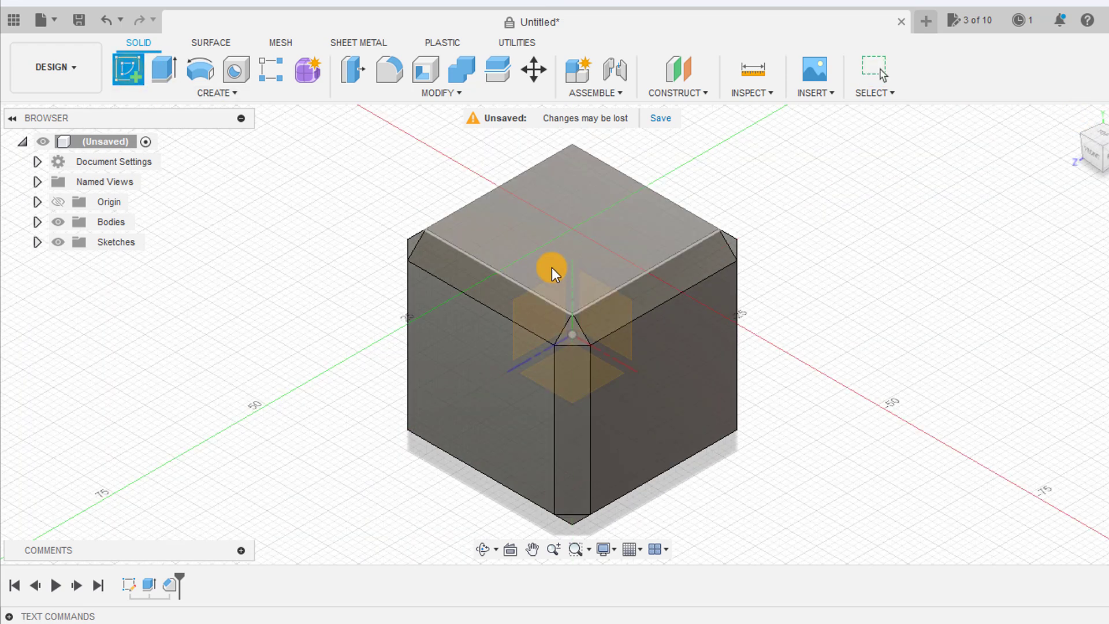
On the cube's side face, draw a center rectangle strip overhanging both sides
{"action": "left_click", "coordinate": [535, 266]}
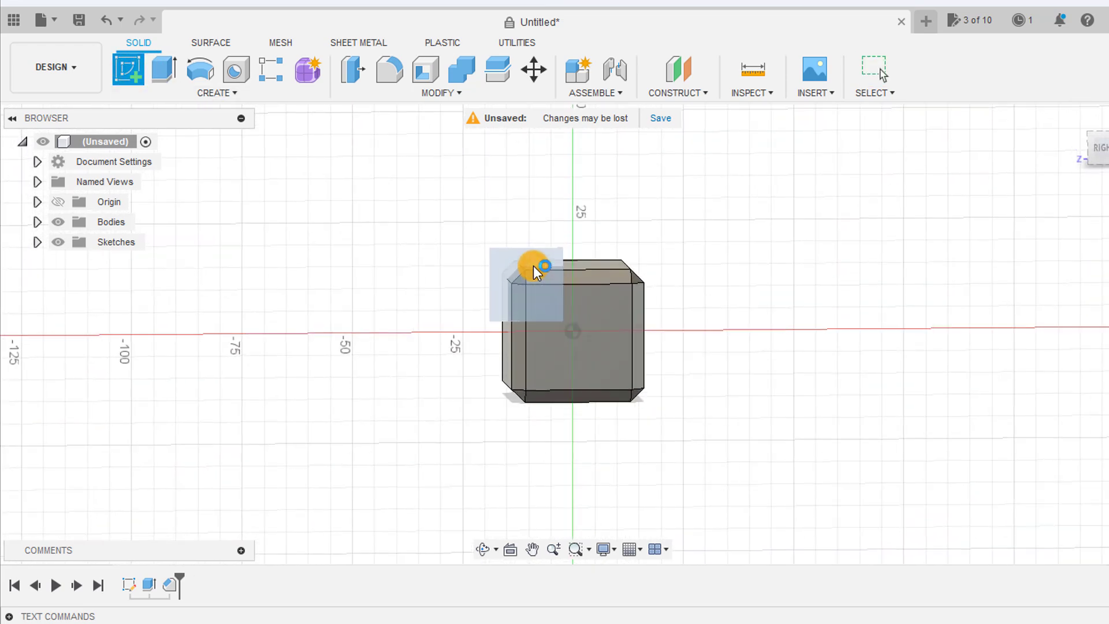
{"action": "left_click", "coordinate": [215, 92]}
{"action": "mouse_move", "coordinate": [169, 132]}
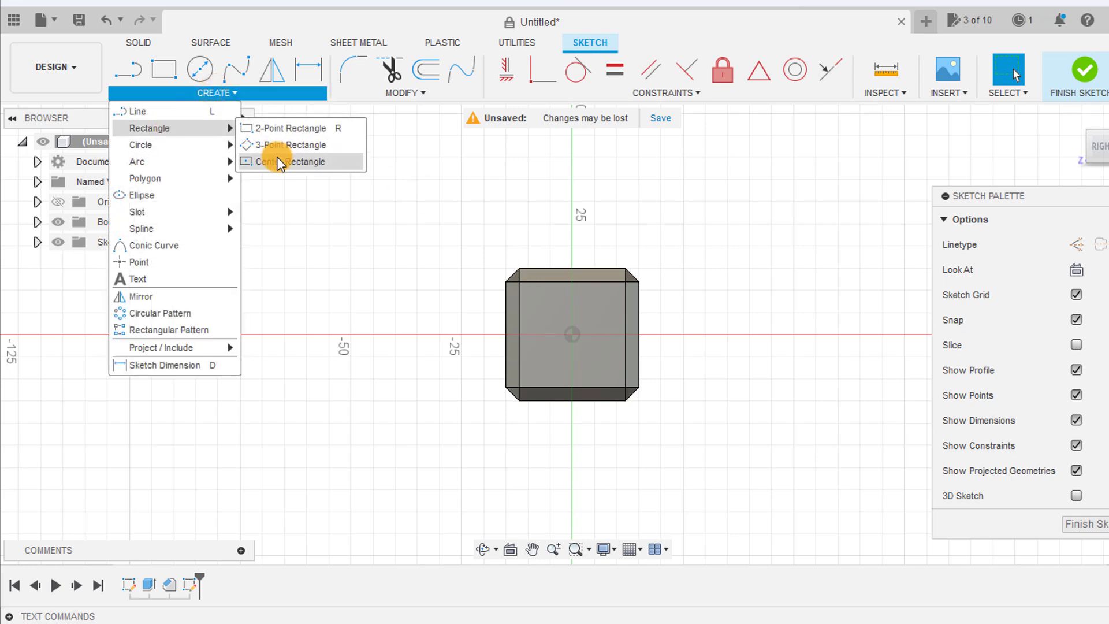
{"action": "left_click", "coordinate": [277, 162]}
{"action": "left_click", "coordinate": [573, 336]}
{"action": "left_click", "coordinate": [460, 356]}
{"action": "key", "text": "Escape"}
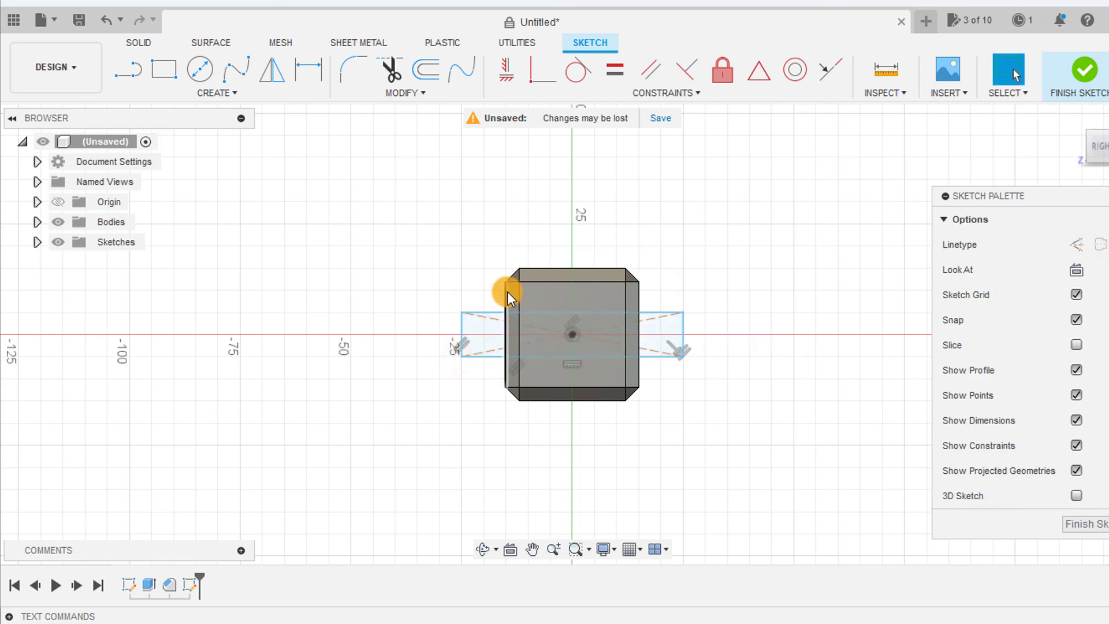
Project the cube's left edge into the sketch
{"action": "key", "text": "p"}
{"action": "left_click", "coordinate": [505, 295]}
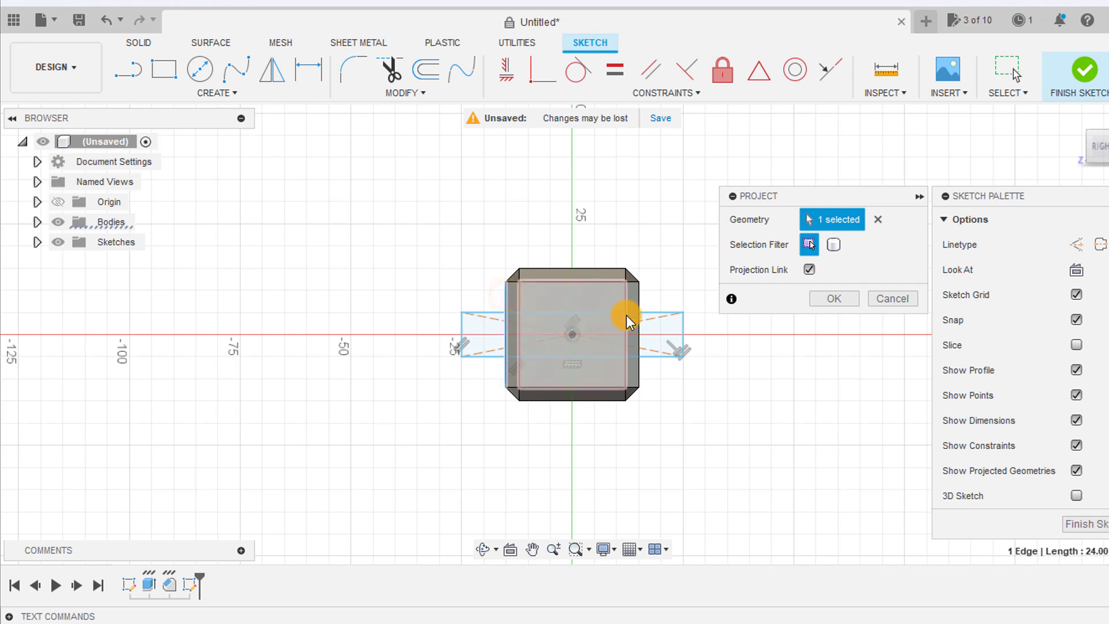
{"action": "left_click", "coordinate": [834, 298]}
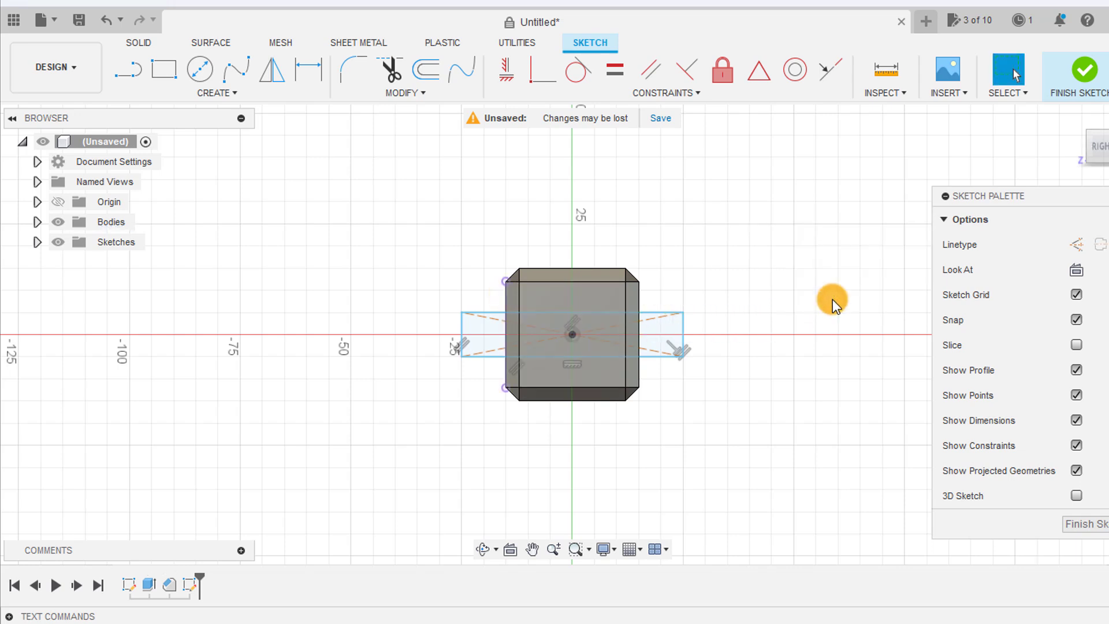
{"action": "scroll", "coordinate": [648, 324], "scroll_direction": "up", "scroll_amount": 8}
{"action": "scroll", "coordinate": [341, 309], "scroll_direction": "down", "scroll_amount": 4}
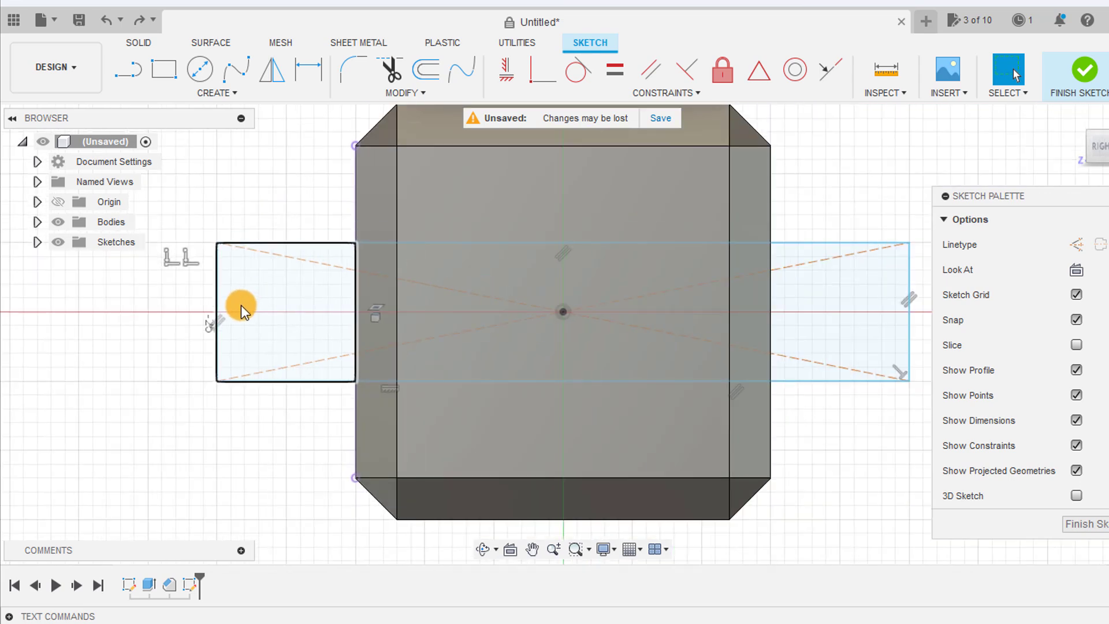
Dimension the strip's height to tol (0.3 mm)
{"action": "key", "text": "d"}
{"action": "left_click", "coordinate": [214, 306]}
{"action": "left_click", "coordinate": [166, 317]}
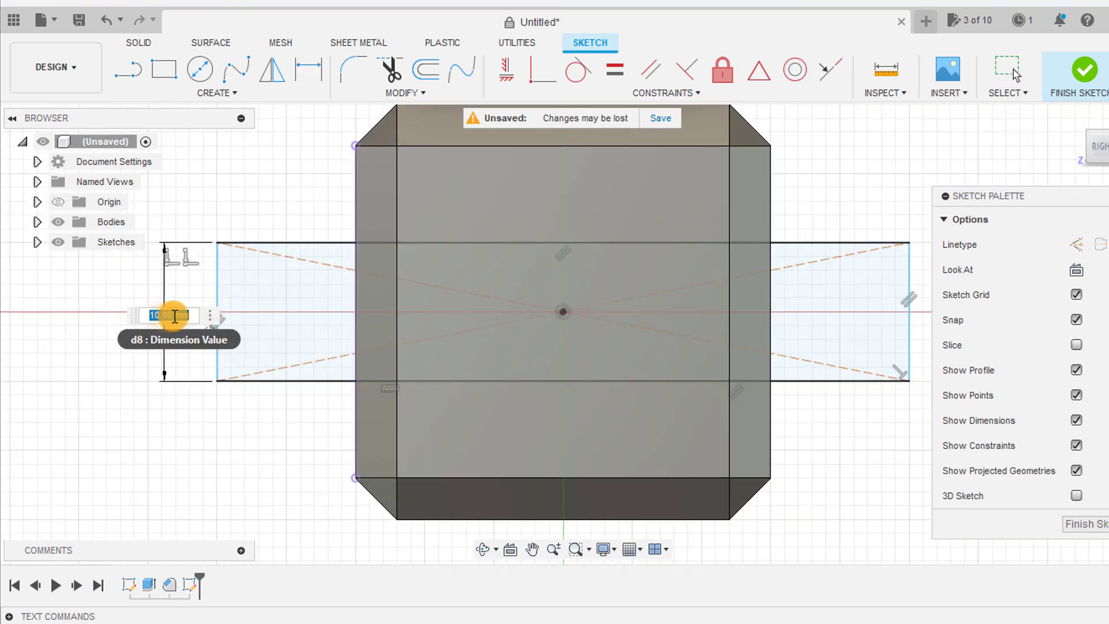
{"action": "type", "text": "tol"}
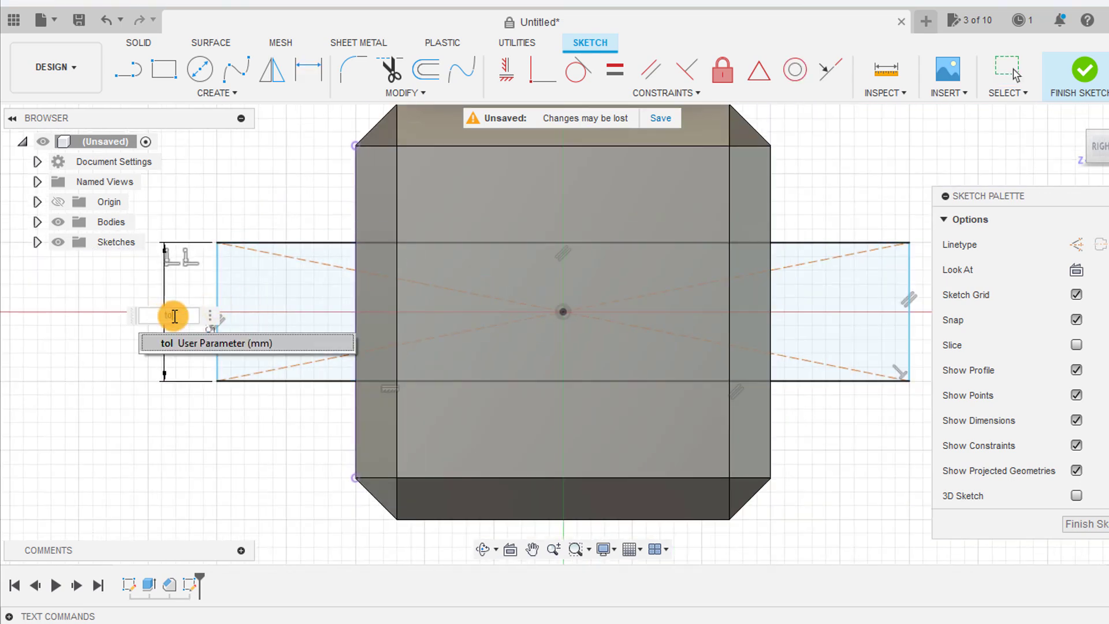
{"action": "key", "text": "Return"}
{"action": "scroll", "coordinate": [377, 324], "scroll_direction": "up", "scroll_amount": 4}
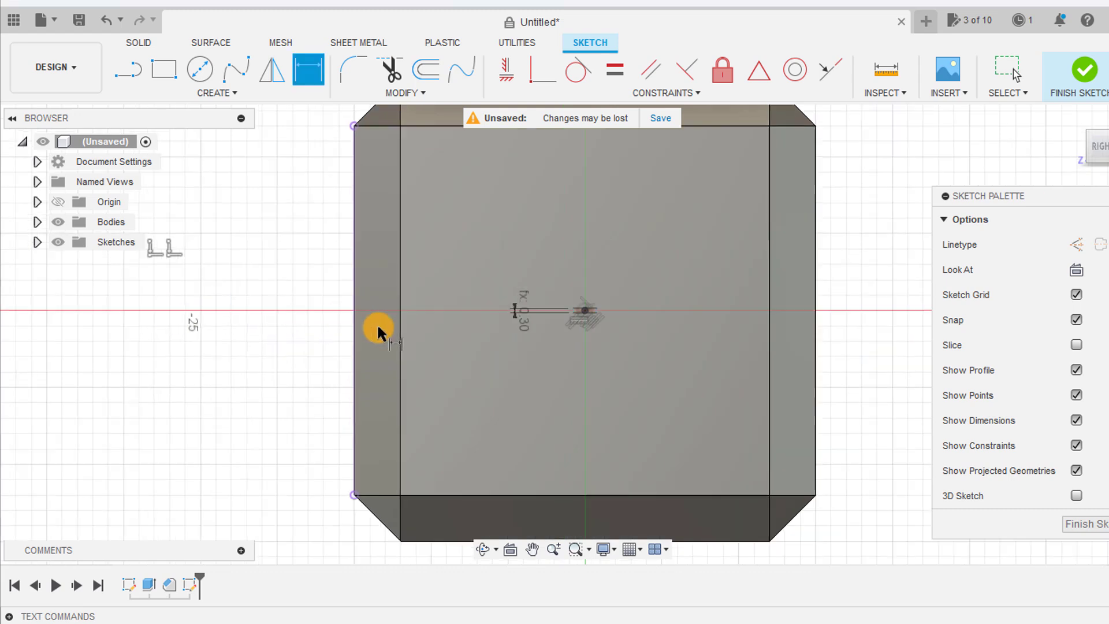
{"action": "key", "text": "Escape"}
Stretch the strip's end left, make it coincident with the projected cube edge, and finish the sketch
{"action": "scroll", "coordinate": [642, 305], "scroll_direction": "up", "scroll_amount": 2}
{"action": "mouse_move", "coordinate": [642, 305]}
{"action": "left_mouse_down"}
{"action": "mouse_move", "coordinate": [235, 396]}
{"action": "mouse_move", "coordinate": [176, 369]}
{"action": "left_mouse_up"}
{"action": "scroll", "coordinate": [157, 315], "scroll_direction": "up", "scroll_amount": 3}
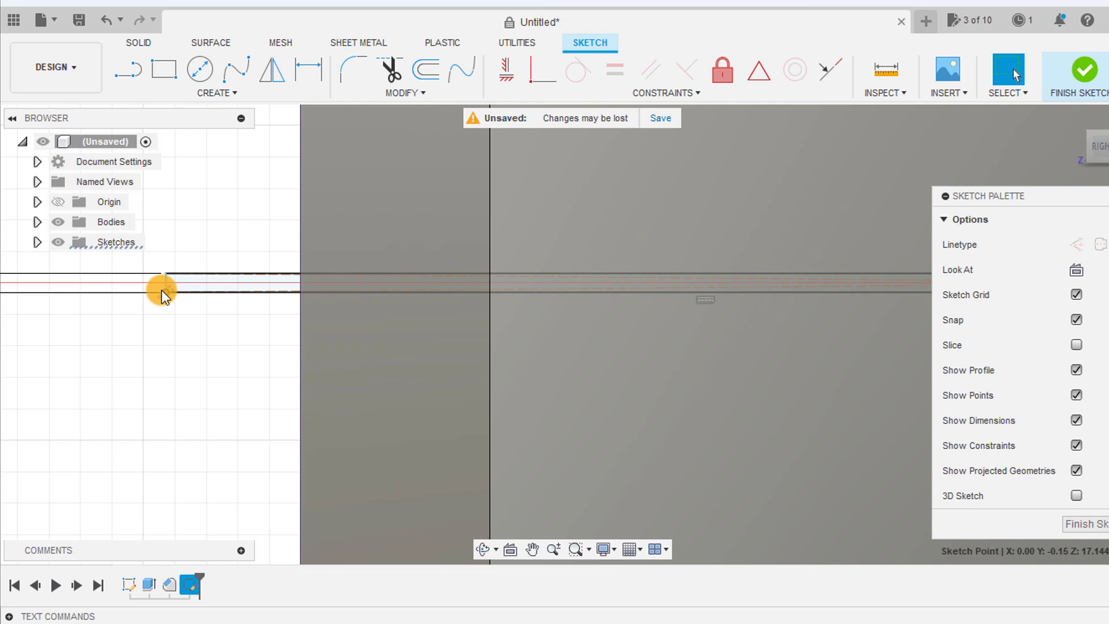
{"action": "scroll", "coordinate": [161, 290], "scroll_direction": "up", "scroll_amount": 2}
{"action": "left_click", "coordinate": [353, 355]}
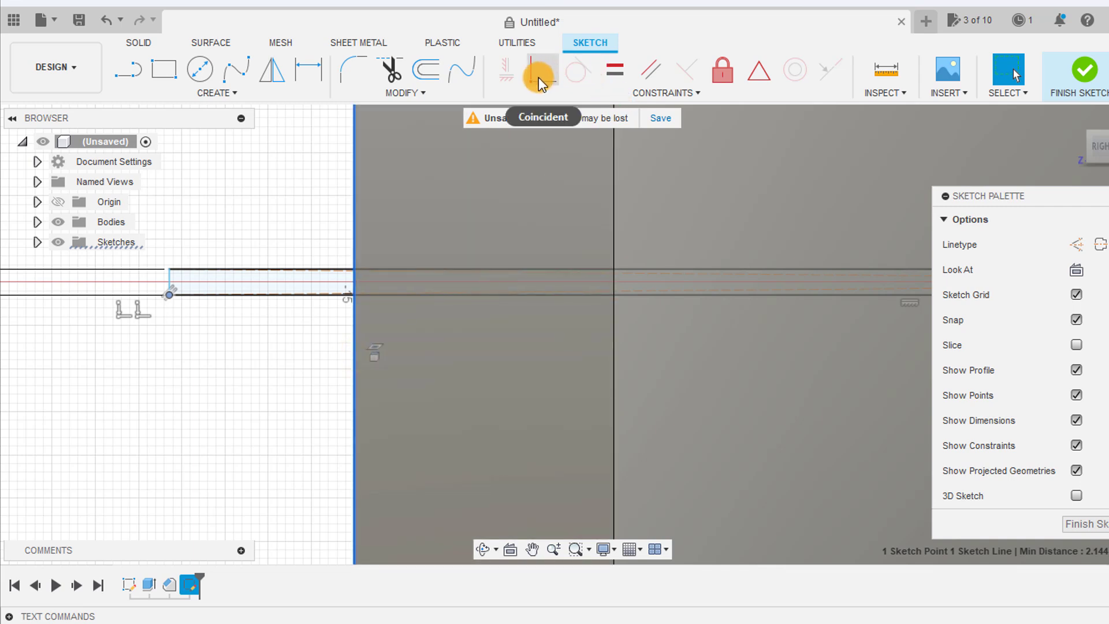
{"action": "left_click", "coordinate": [539, 77]}
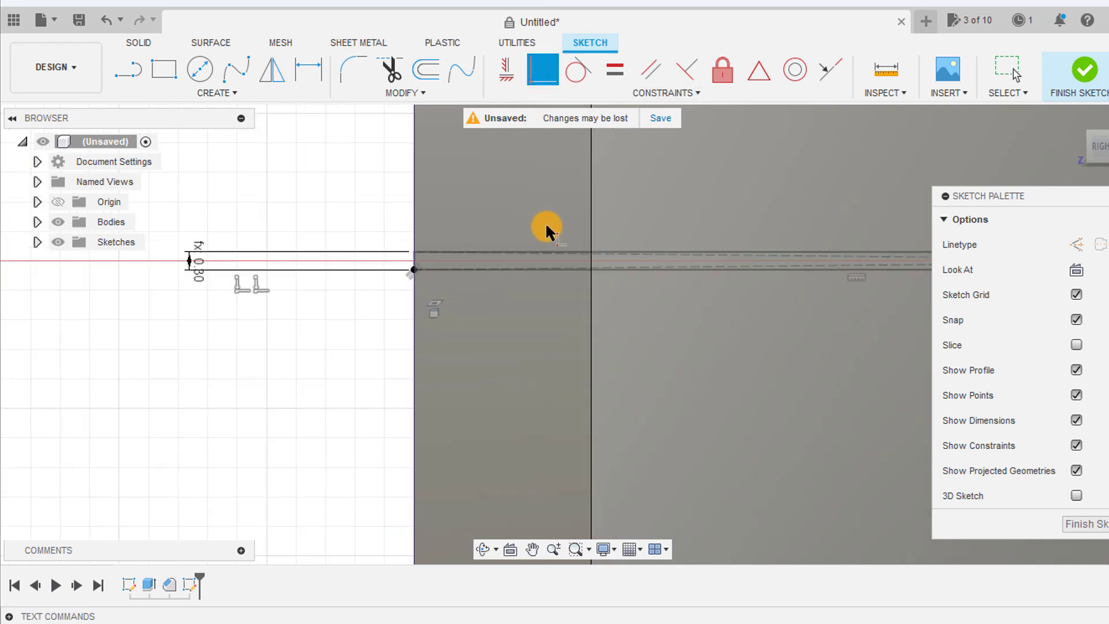
{"action": "scroll", "coordinate": [557, 237], "scroll_direction": "down", "scroll_amount": 3}
{"action": "middle_click_drag", "start_coordinate": [569, 243], "coordinate": [595, 272], "text": "shift"}
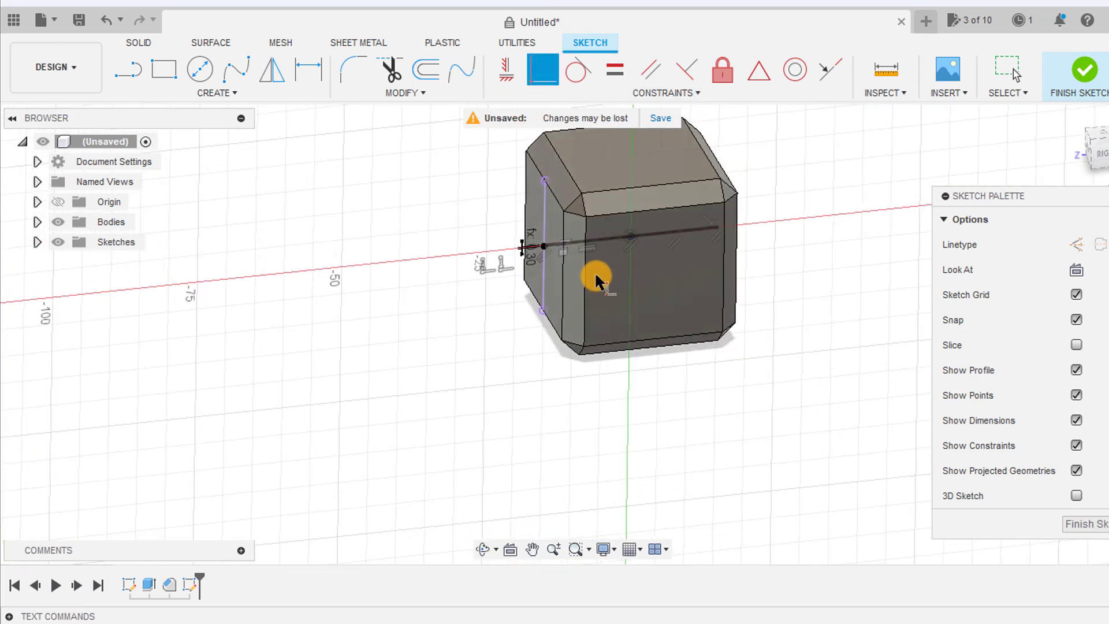
{"action": "scroll", "coordinate": [525, 260], "scroll_direction": "up", "scroll_amount": 3}
{"action": "middle_click_drag", "start_coordinate": [441, 317], "coordinate": [241, 341]}
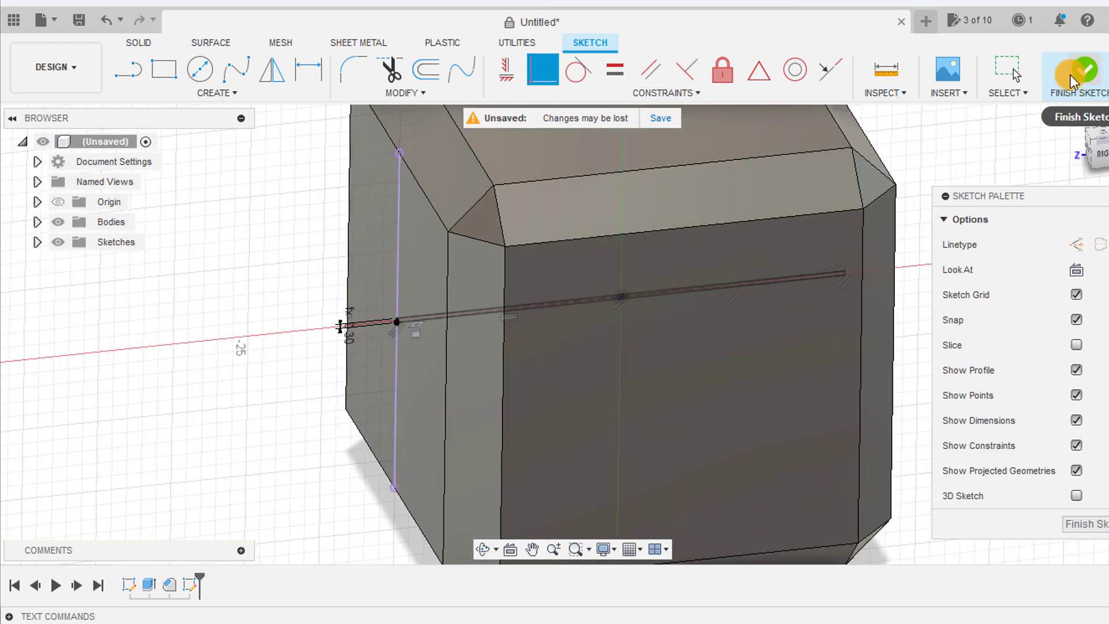
{"action": "left_click", "coordinate": [1081, 72]}
Cut the strip profile symmetrically by boxsize, splitting the cube into Body1 and Body2
{"action": "left_click", "coordinate": [417, 319]}
{"action": "type", "text": "e"}
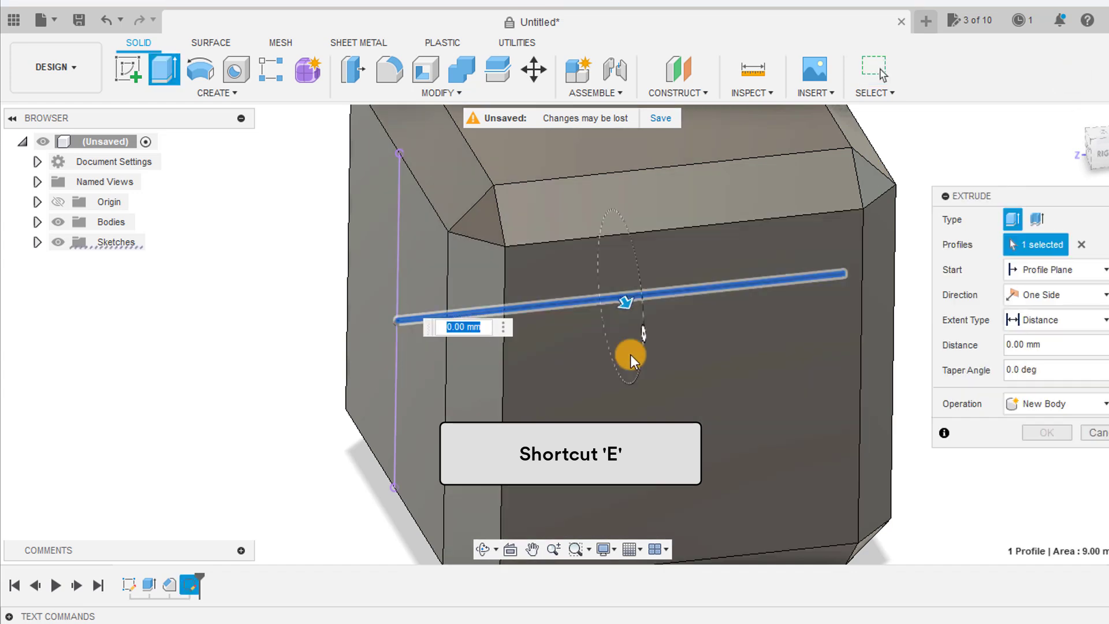
{"action": "type", "text": "b"}
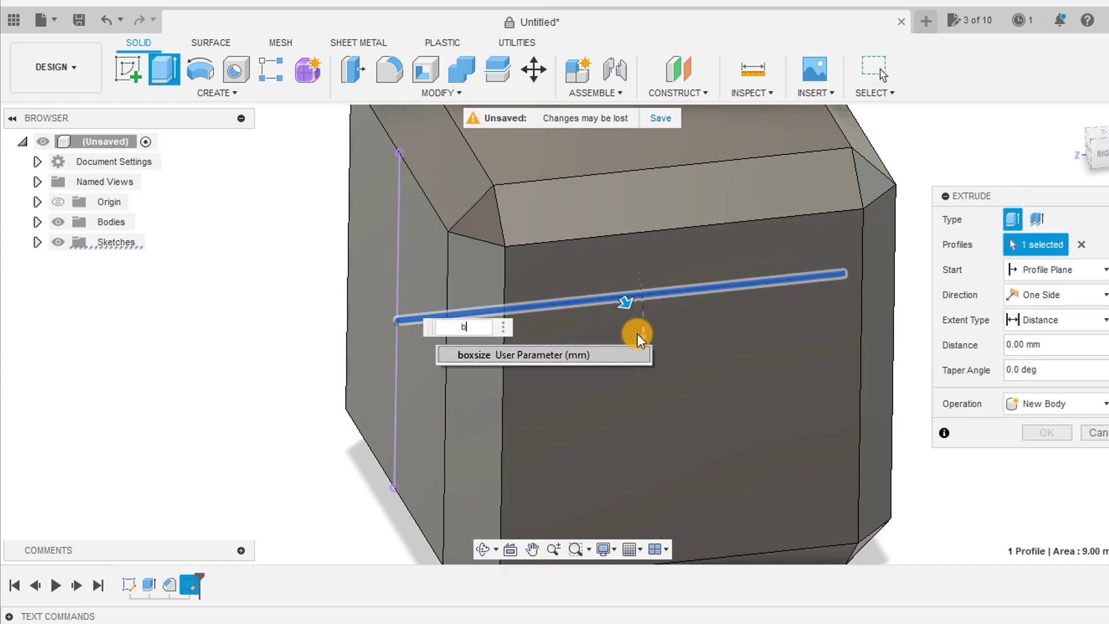
{"action": "key", "text": "Return"}
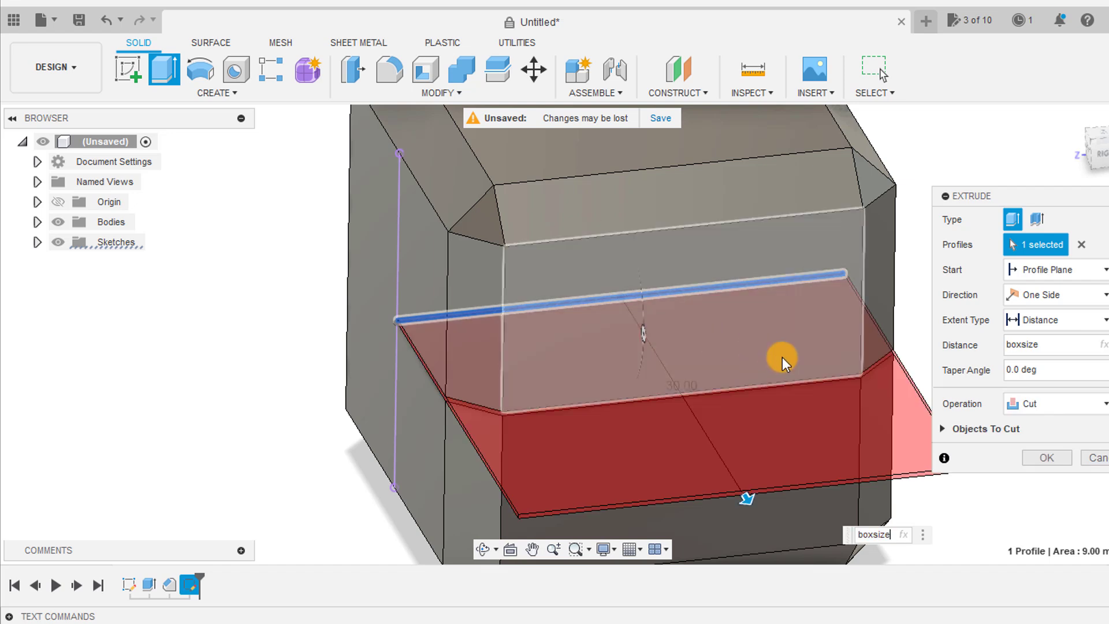
{"action": "left_click", "coordinate": [1032, 321]}
{"action": "left_click", "coordinate": [1059, 296]}
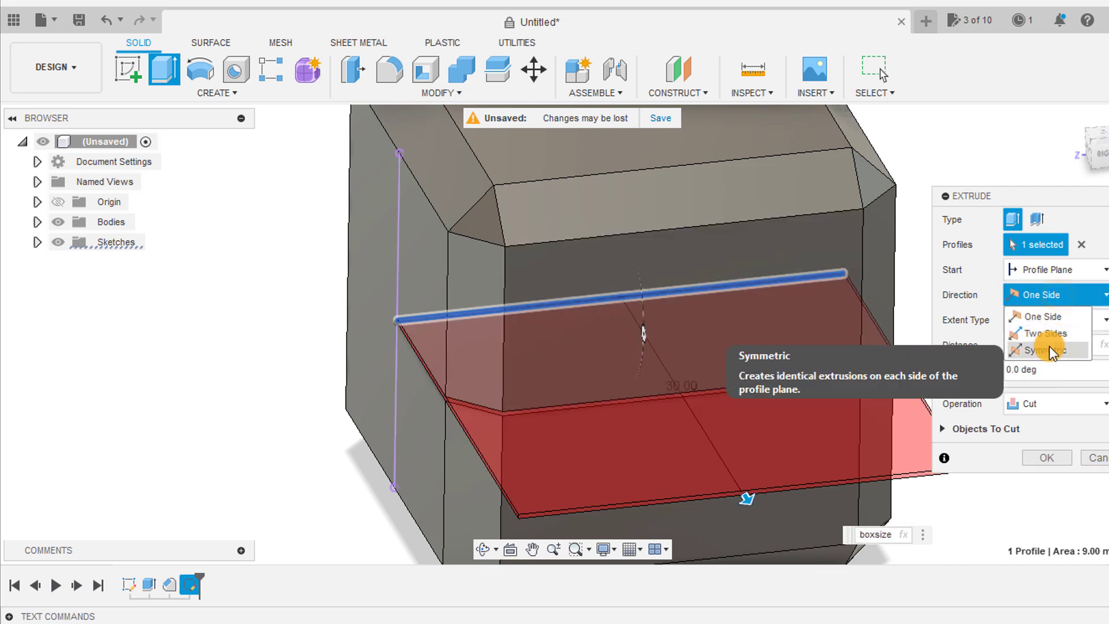
{"action": "left_click", "coordinate": [1049, 346]}
{"action": "left_click", "coordinate": [1035, 483]}
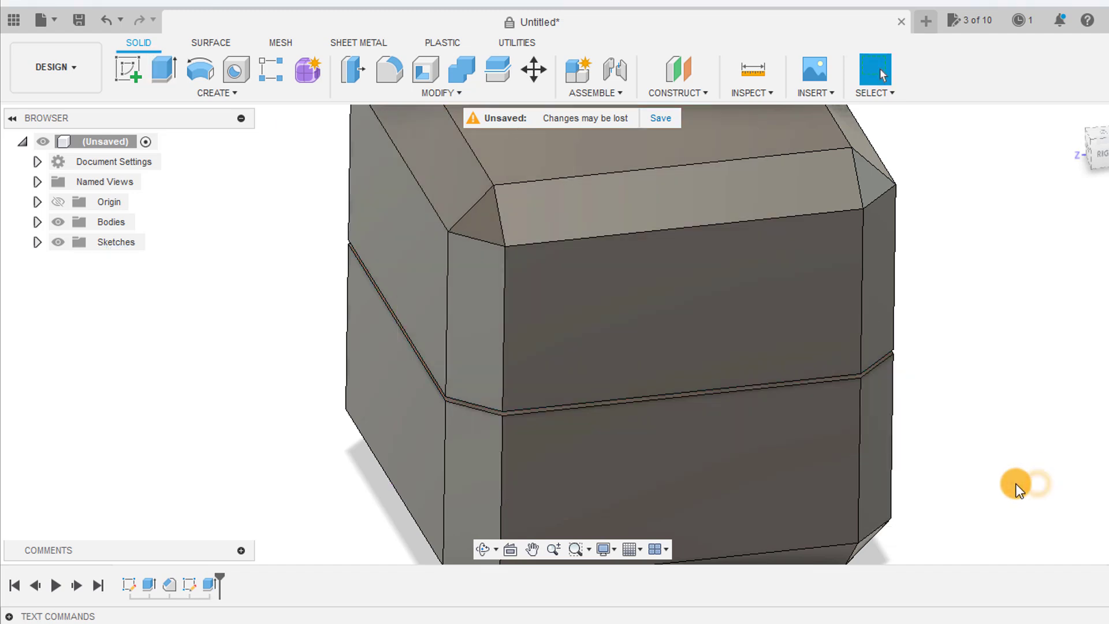
{"action": "scroll", "coordinate": [1005, 477], "scroll_direction": "down", "scroll_amount": 3}
{"action": "left_click", "coordinate": [1076, 119]}
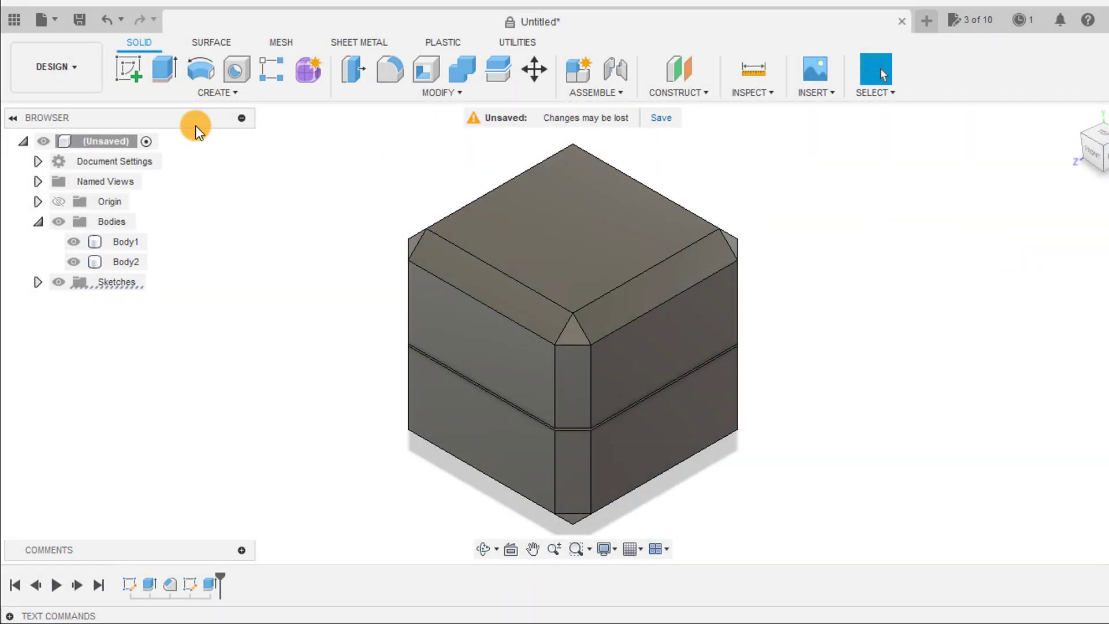
Sketch on the bottom origin plane, hide Body1, and project Body2's chamfered face outline
{"action": "left_click", "coordinate": [136, 73]}
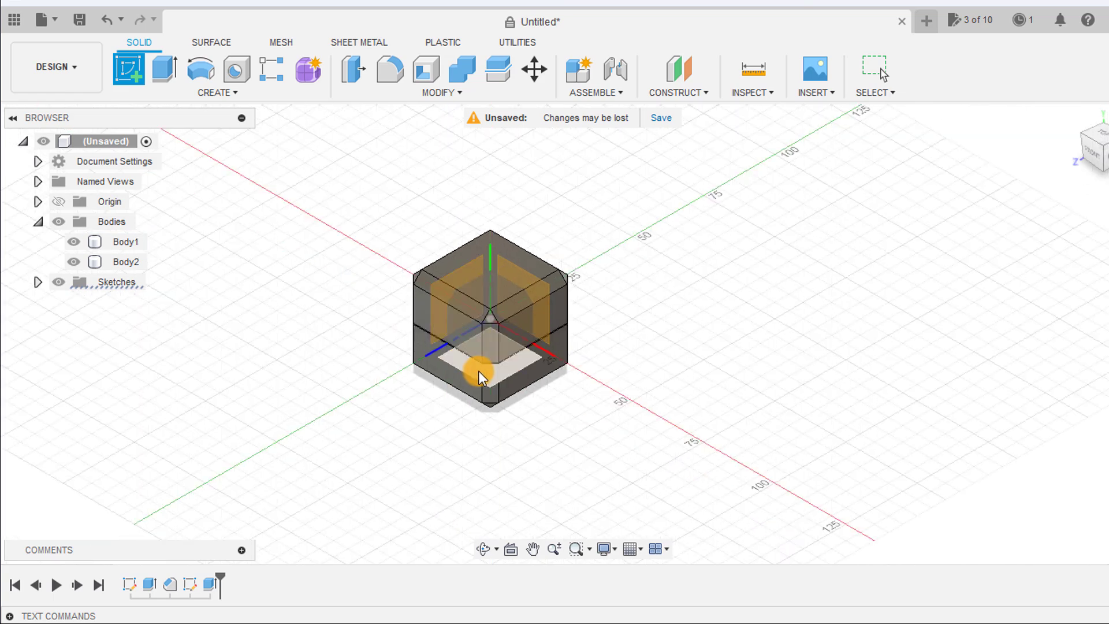
{"action": "left_click", "coordinate": [481, 371]}
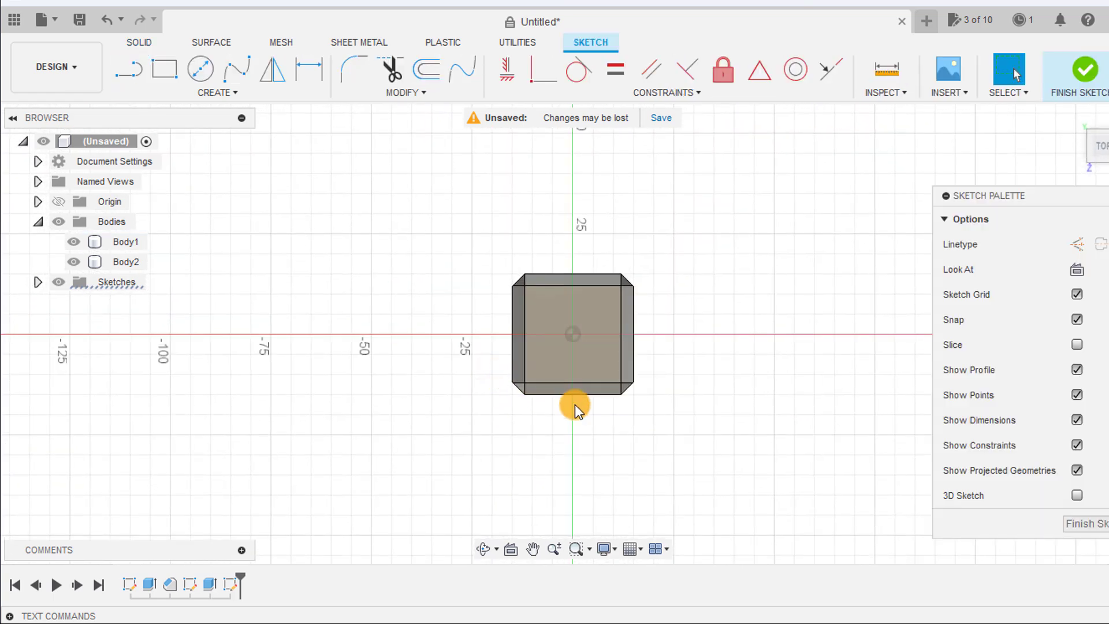
{"action": "left_click", "coordinate": [75, 241]}
{"action": "key", "text": "p"}
{"action": "scroll", "coordinate": [656, 314], "scroll_direction": "up", "scroll_amount": 3}
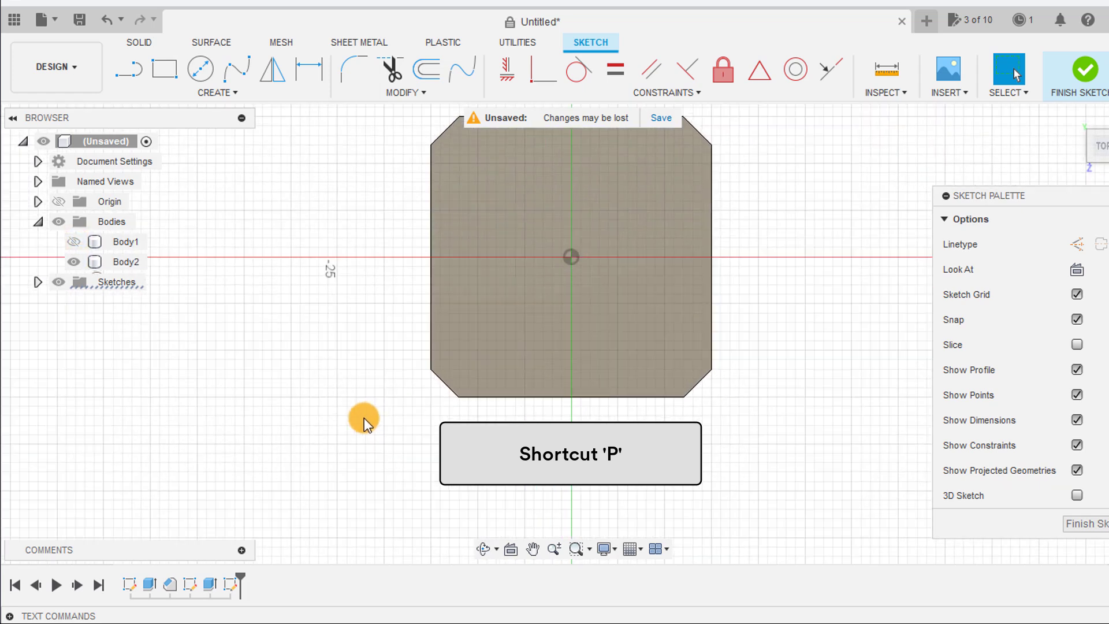
{"action": "scroll", "coordinate": [488, 312], "scroll_direction": "up", "scroll_amount": 2}
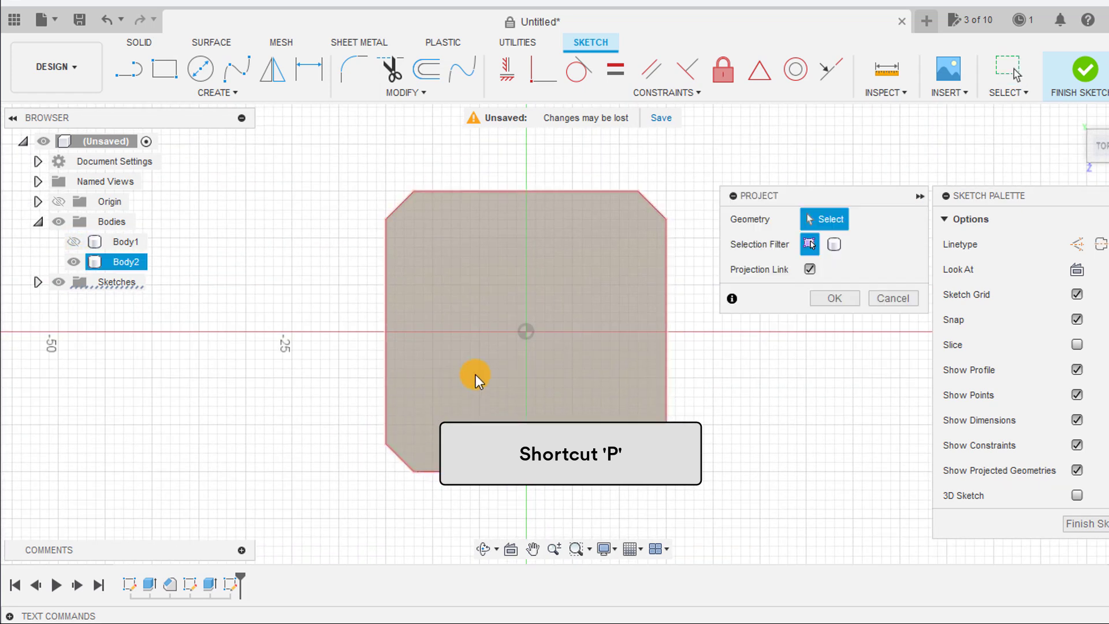
{"action": "left_click", "coordinate": [474, 374]}
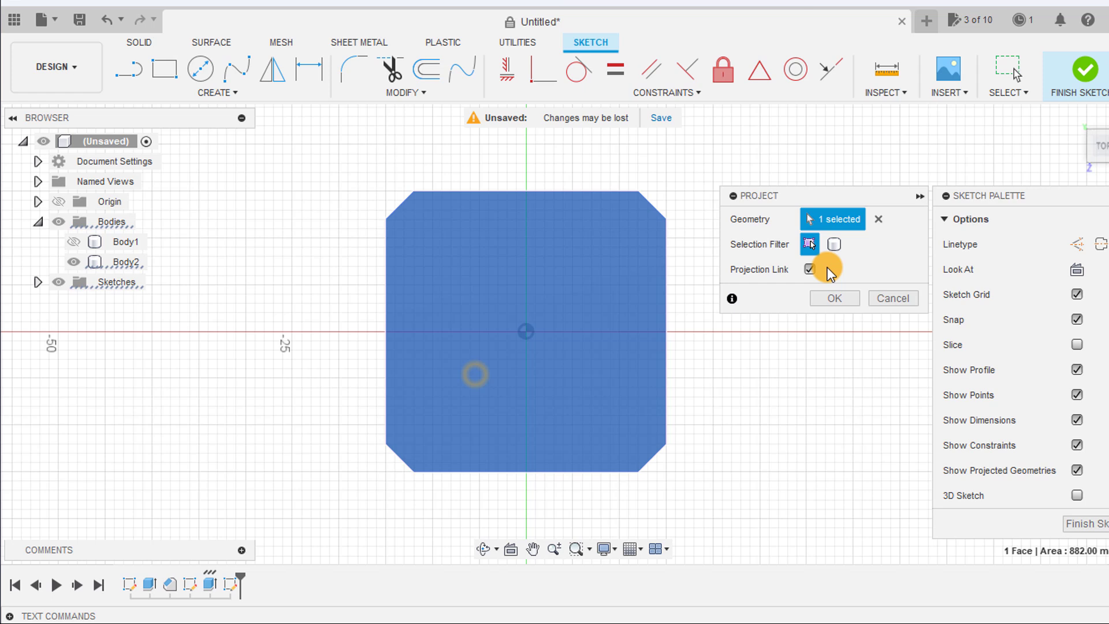
{"action": "left_click", "coordinate": [835, 299]}
{"action": "left_click", "coordinate": [130, 72]}
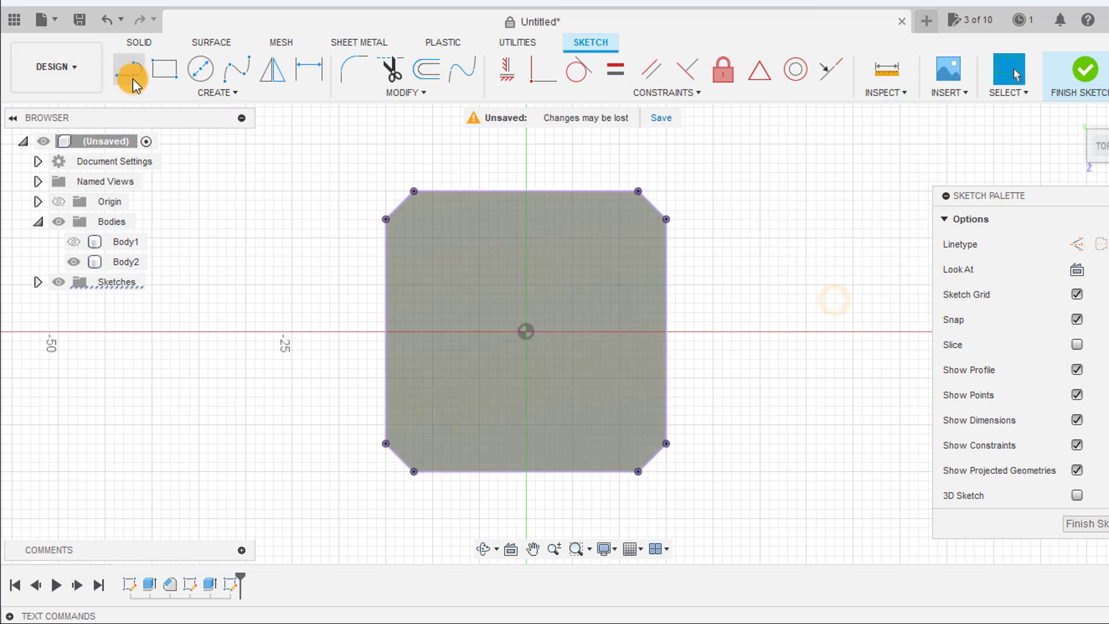
Draw a rectangle from the outline's left edge and make its lower-right corner coincident with it
{"action": "left_click", "coordinate": [163, 68]}
{"action": "left_click", "coordinate": [385, 387]}
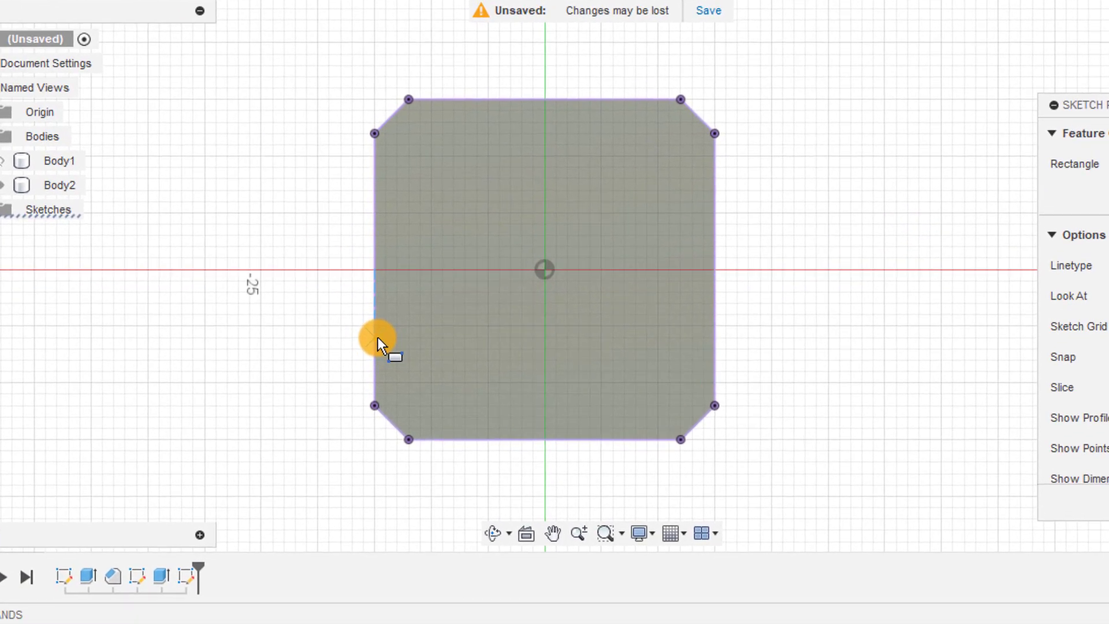
{"action": "left_click", "coordinate": [764, 462]}
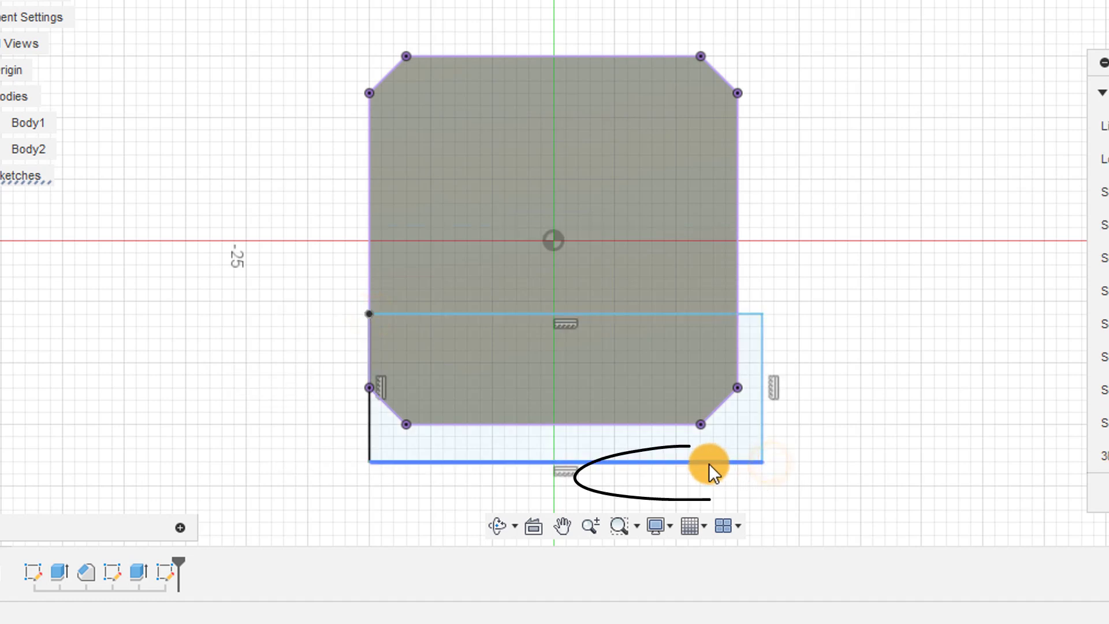
{"action": "left_click", "coordinate": [701, 424]}
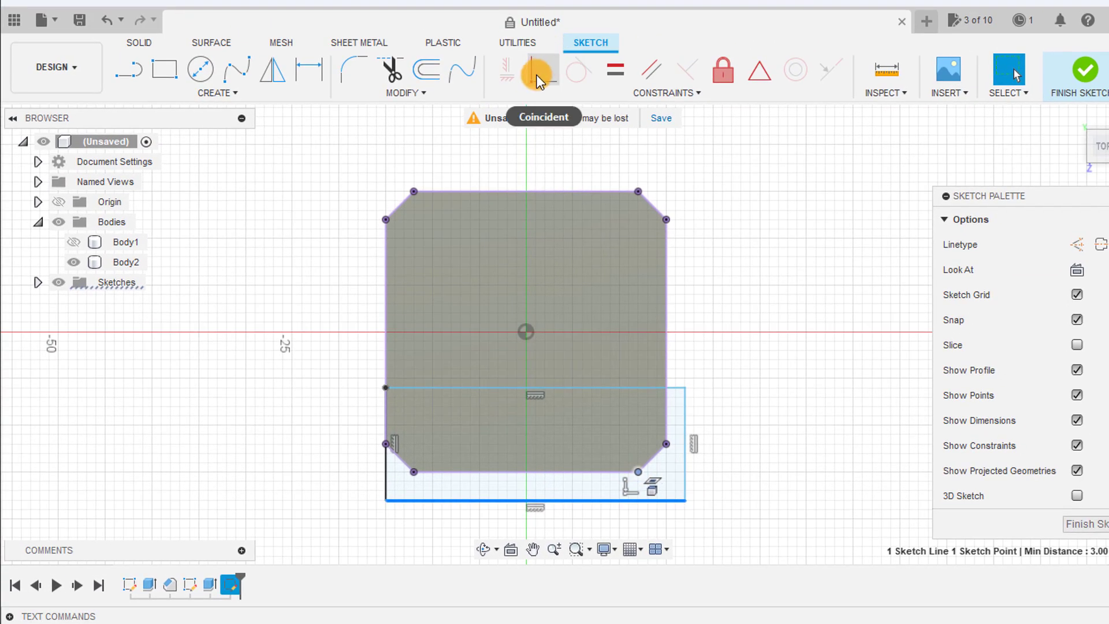
{"action": "left_click", "coordinate": [535, 74]}
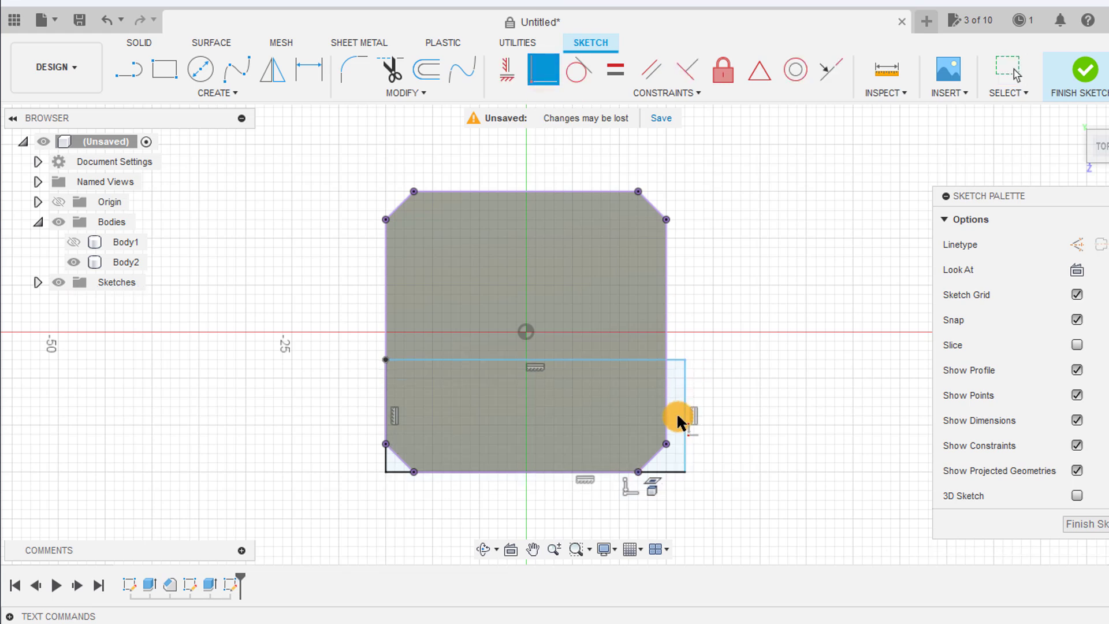
{"action": "left_click", "coordinate": [686, 444]}
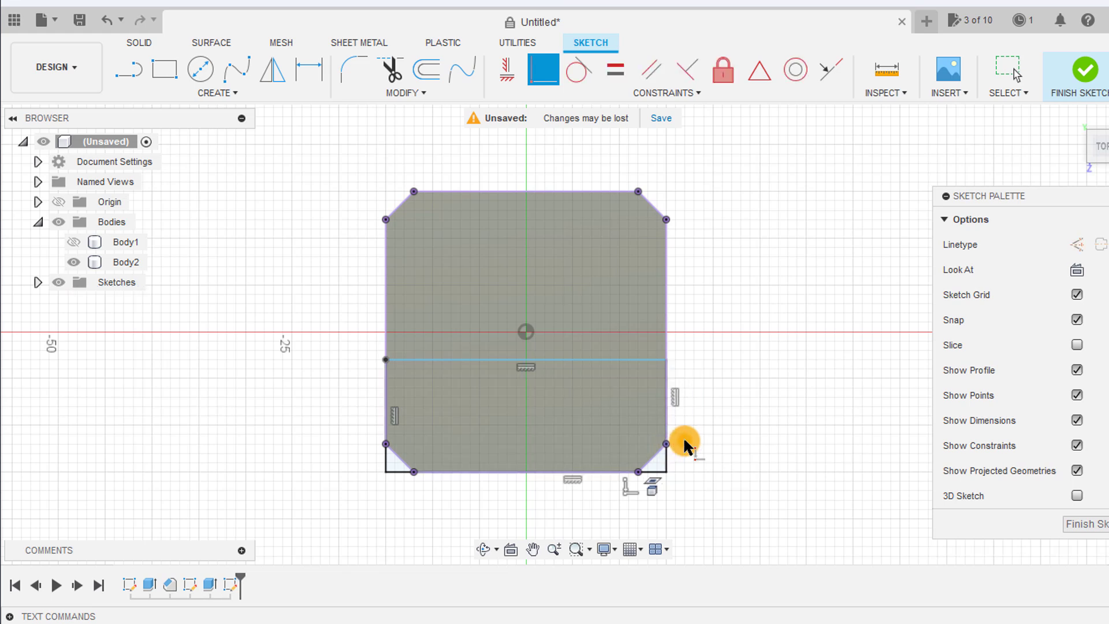
Dimension the dividing line boxsize/5 (6 mm) above the bottom edge, then start lines joining the lower chamfer corners
{"action": "key", "text": "d"}
{"action": "left_click", "coordinate": [583, 360]}
{"action": "left_click", "coordinate": [581, 471]}
{"action": "left_click", "coordinate": [734, 452]}
{"action": "type", "text": "boxsize"}
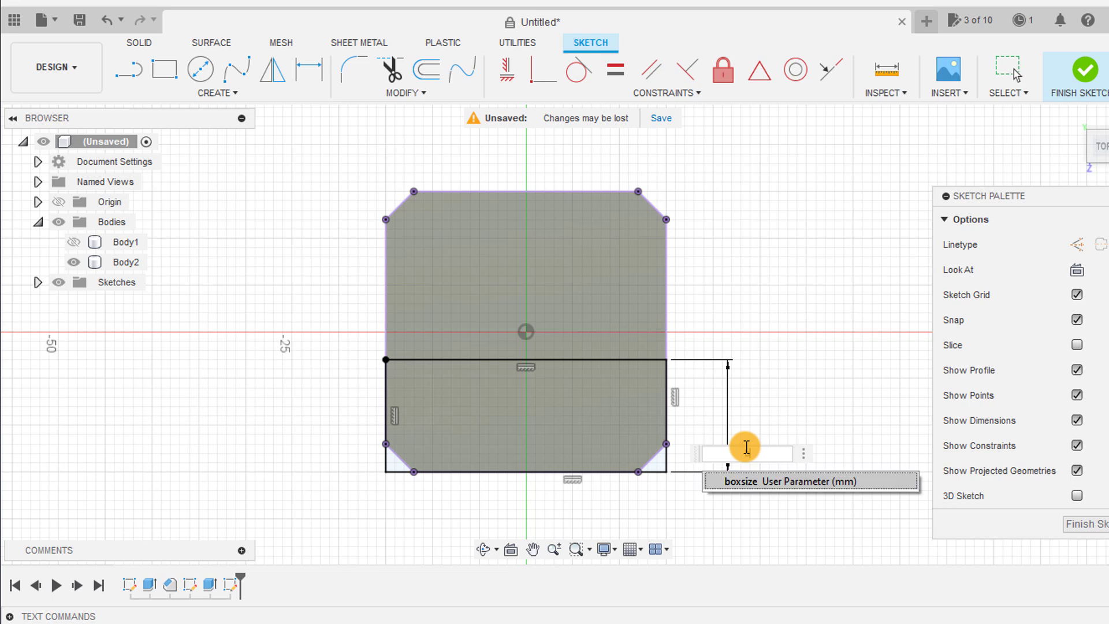
{"action": "type", "text": "/1"}
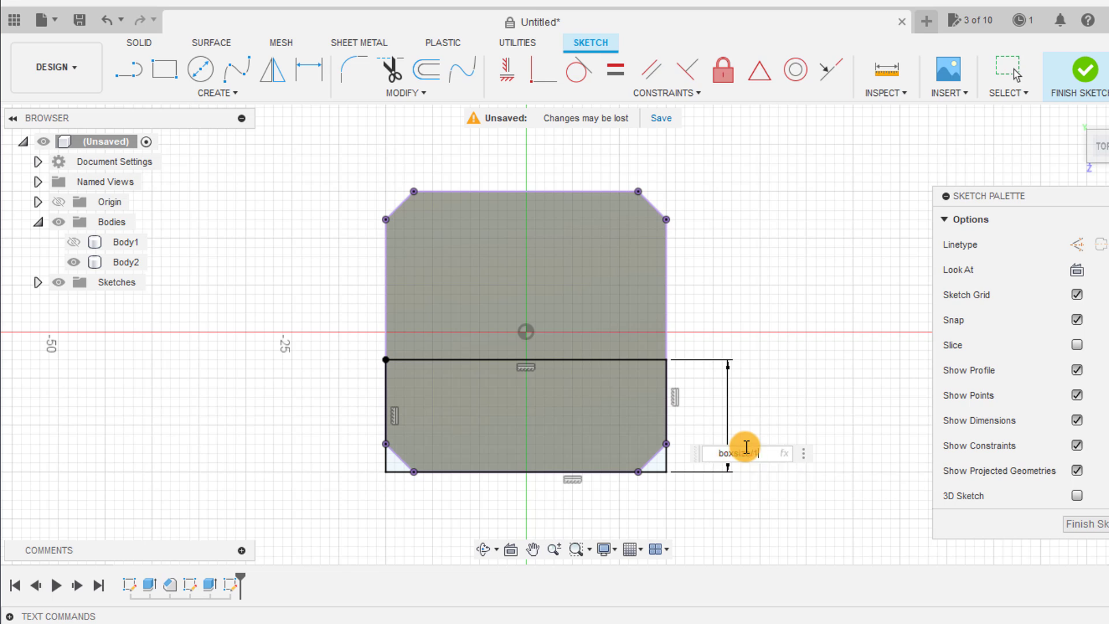
{"action": "key", "text": "Return"}
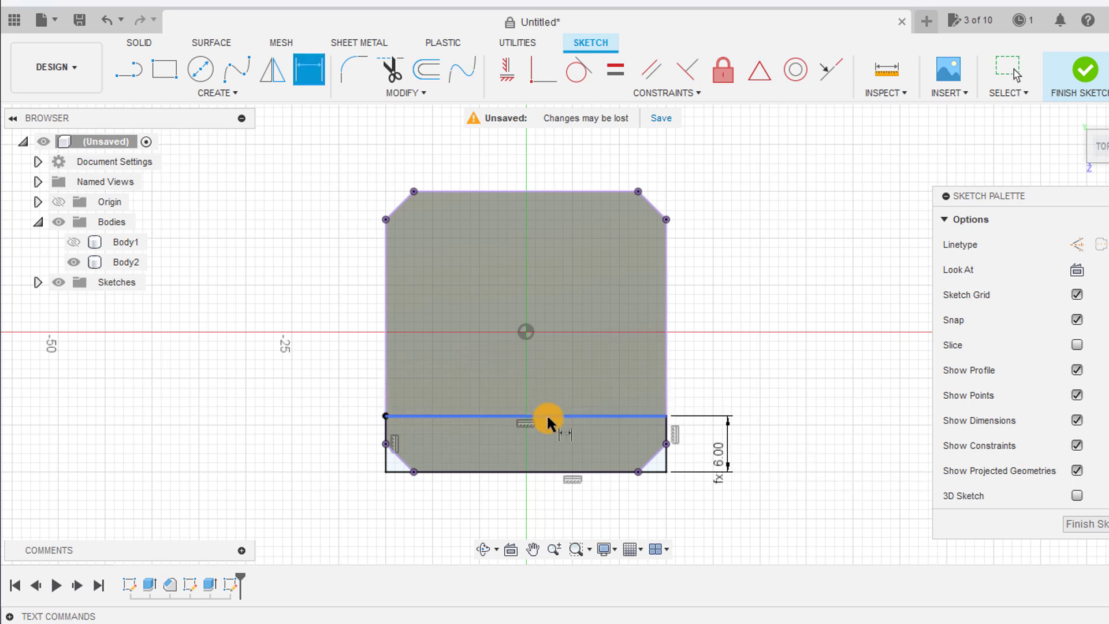
{"action": "scroll", "coordinate": [551, 419], "scroll_direction": "up", "scroll_amount": 3}
{"action": "scroll", "coordinate": [556, 318], "scroll_direction": "up", "scroll_amount": 3}
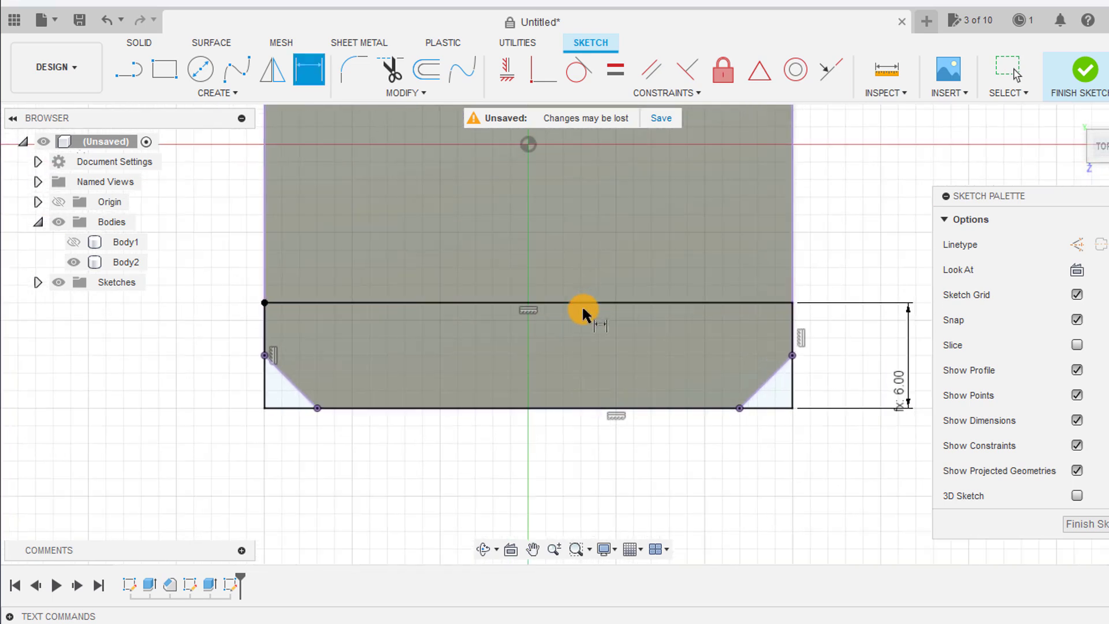
{"action": "key", "text": "l"}
{"action": "left_click", "coordinate": [841, 366]}
{"action": "left_click", "coordinate": [516, 326]}
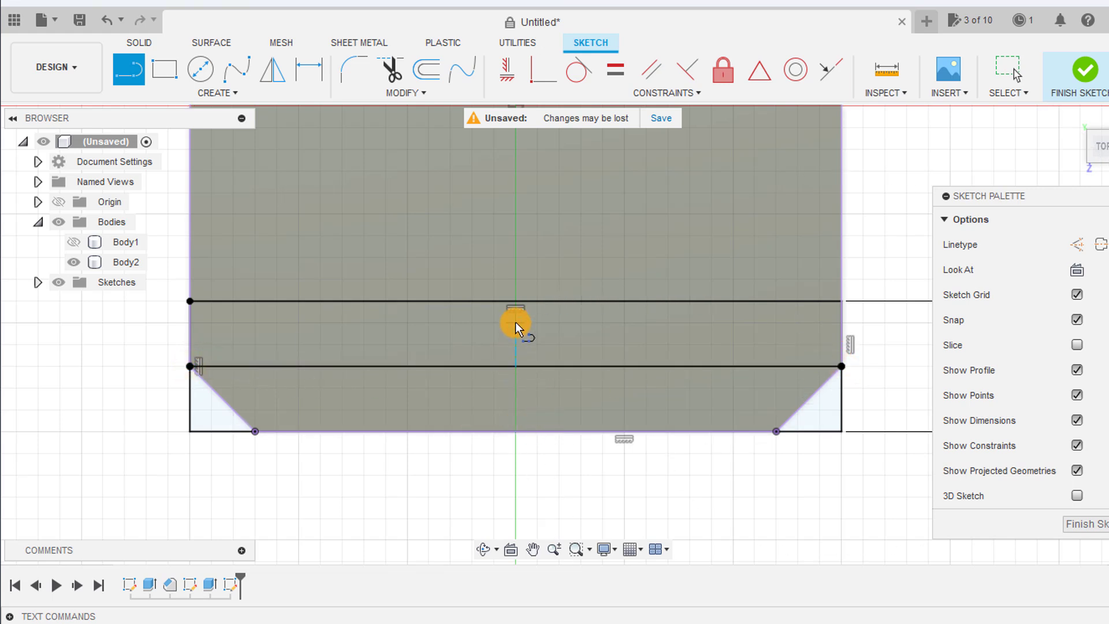
Finish the vertical centre line and convert it to dashed construction geometry
{"action": "left_click", "coordinate": [515, 431]}
{"action": "key", "text": "Escape"}
{"action": "left_click", "coordinate": [514, 404]}
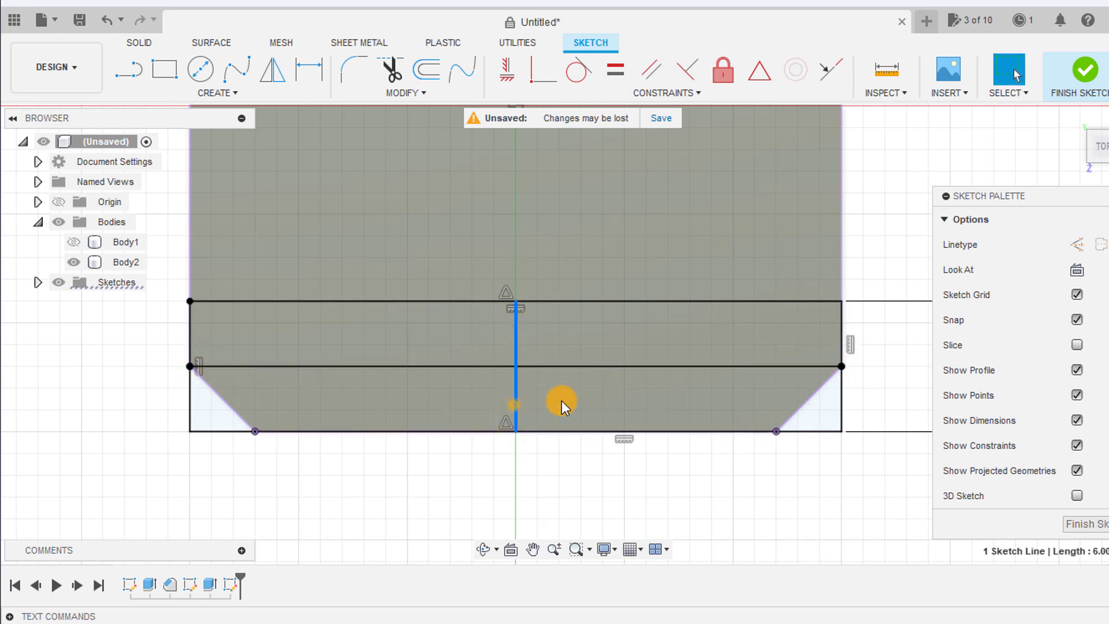
{"action": "left_click", "coordinate": [1081, 243]}
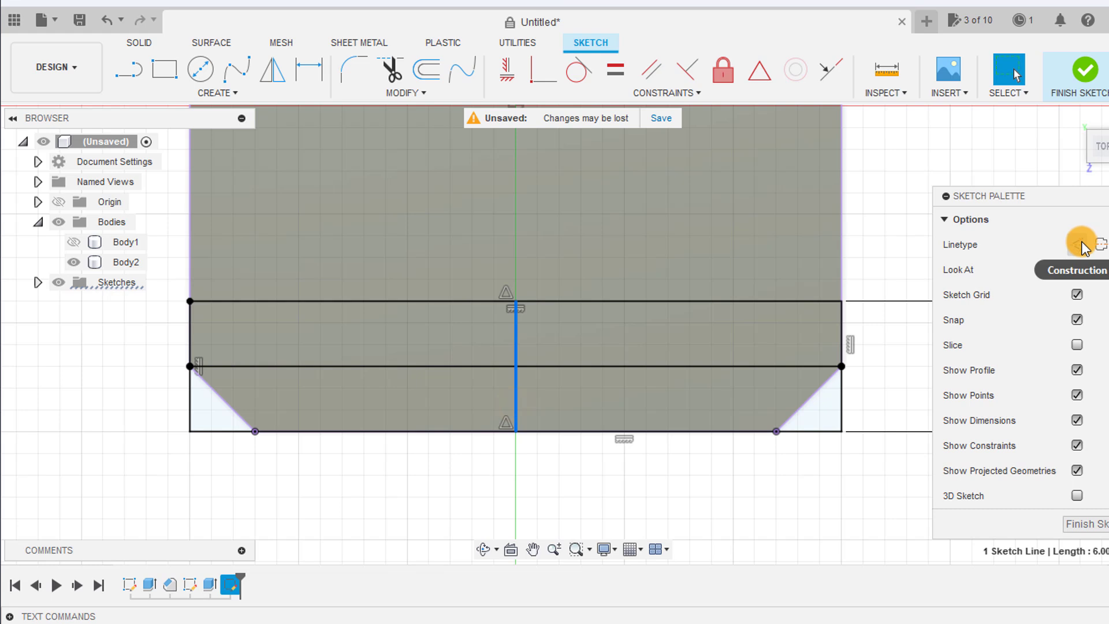
{"action": "left_click", "coordinate": [1081, 245]}
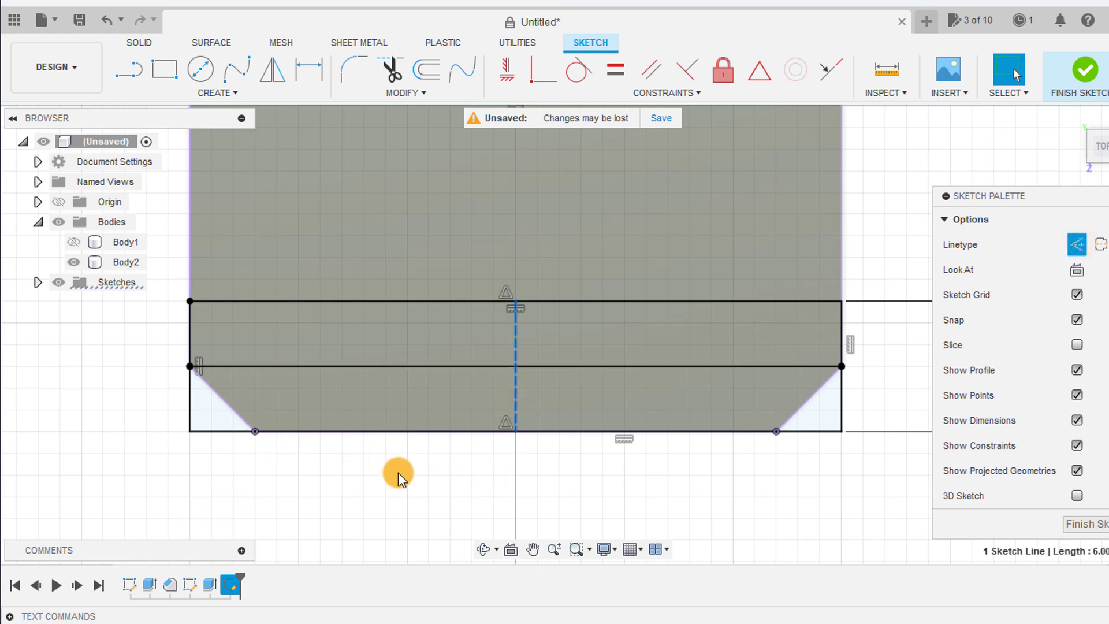
Draw a vertical hinge line near the left side, perpendicular to the bottom edge
{"action": "key", "text": "l"}
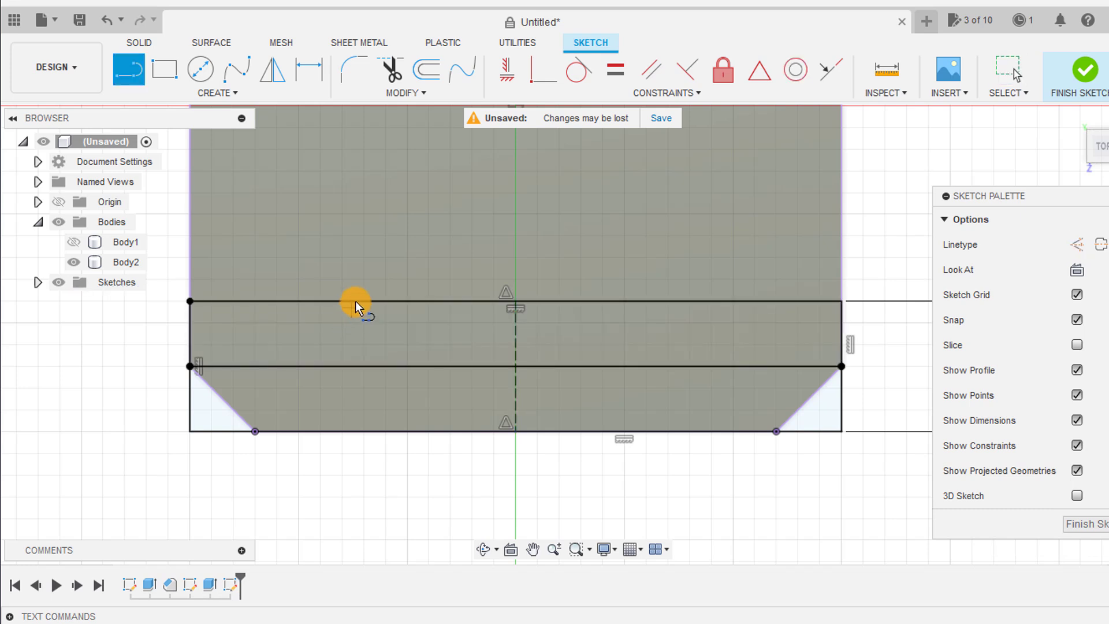
{"action": "left_click", "coordinate": [364, 299]}
{"action": "left_click", "coordinate": [361, 431]}
{"action": "key", "text": "Escape"}
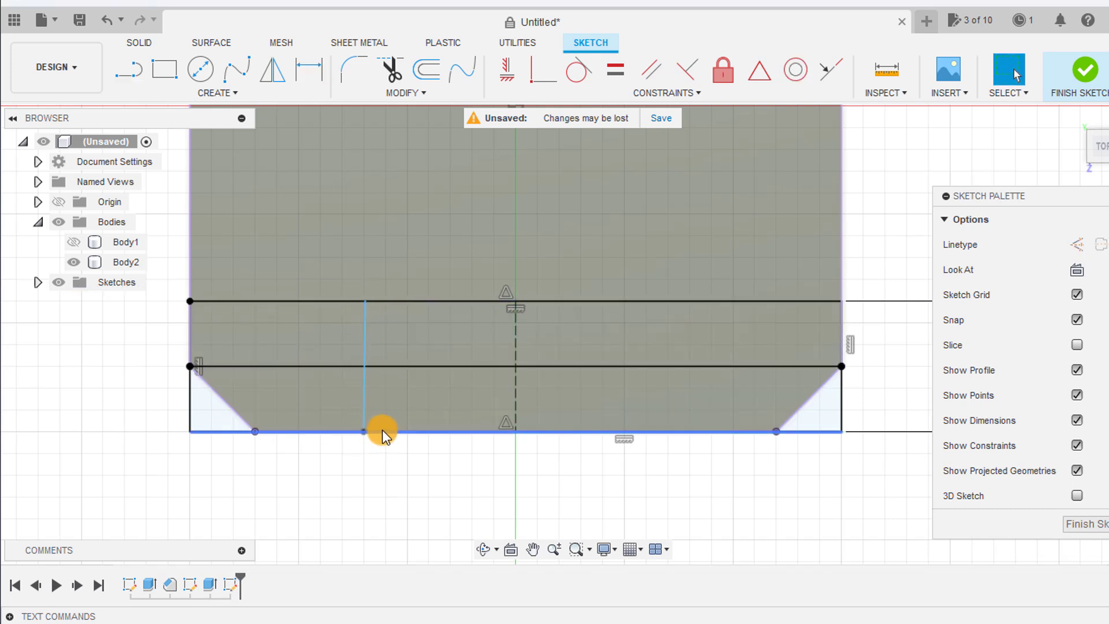
{"action": "left_click", "coordinate": [383, 431]}
{"action": "left_click", "coordinate": [364, 409], "text": "shift"}
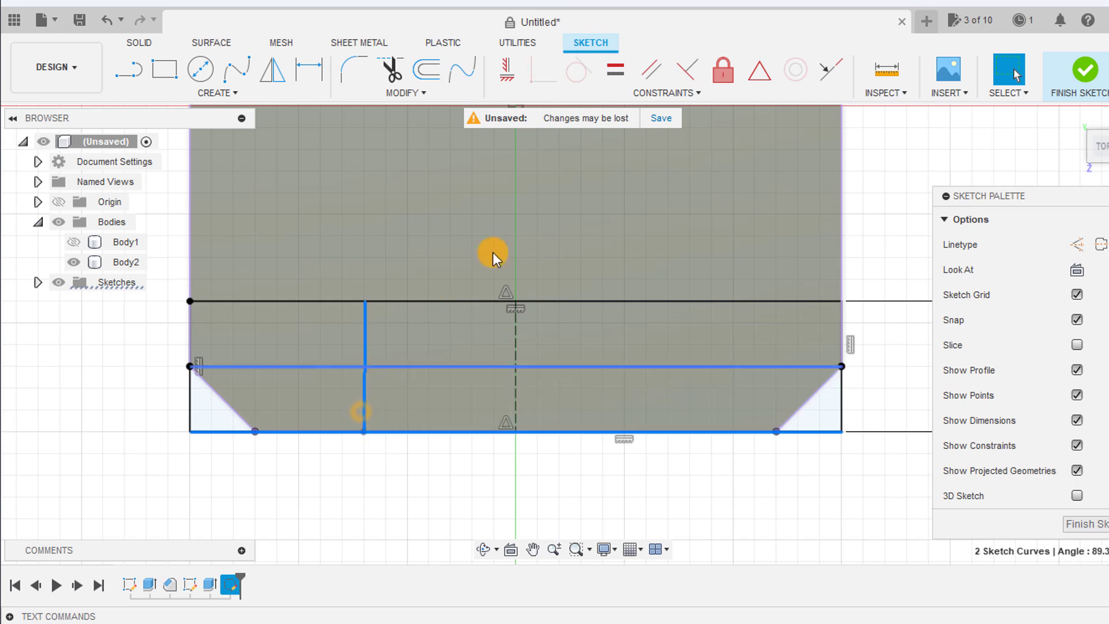
{"action": "left_click", "coordinate": [682, 74]}
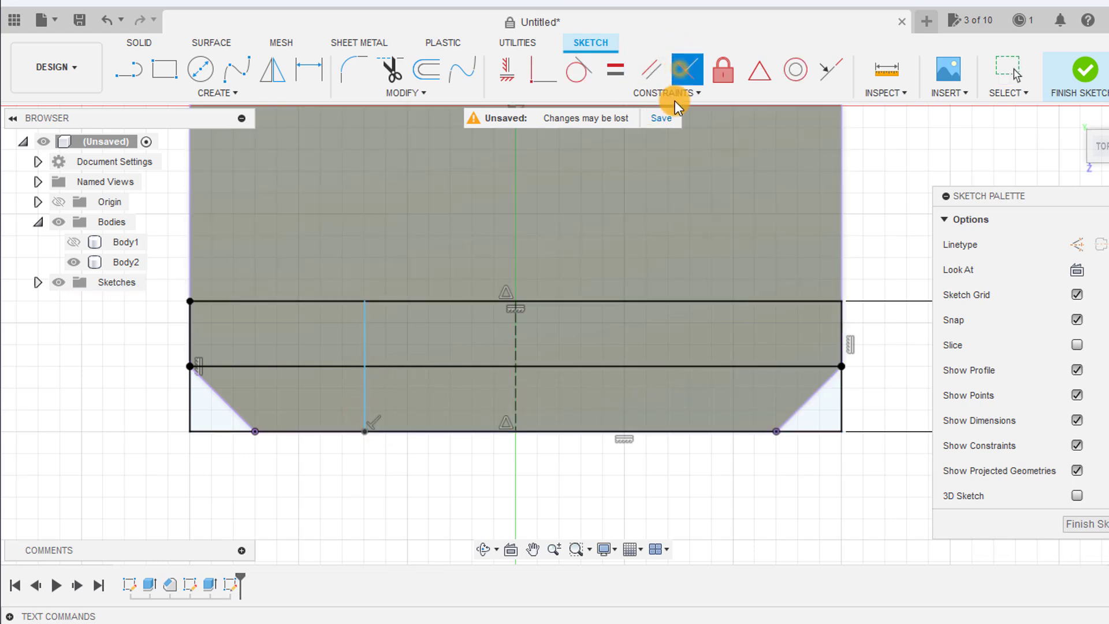
Dimension the hinge line boxsize/3-tol (9.70) from the left edge
{"action": "key", "text": "d"}
{"action": "left_click", "coordinate": [362, 396]}
{"action": "left_click", "coordinate": [189, 414]}
{"action": "left_click", "coordinate": [280, 475]}
{"action": "type", "text": "b"}
{"action": "type", "text": "oxsize"}
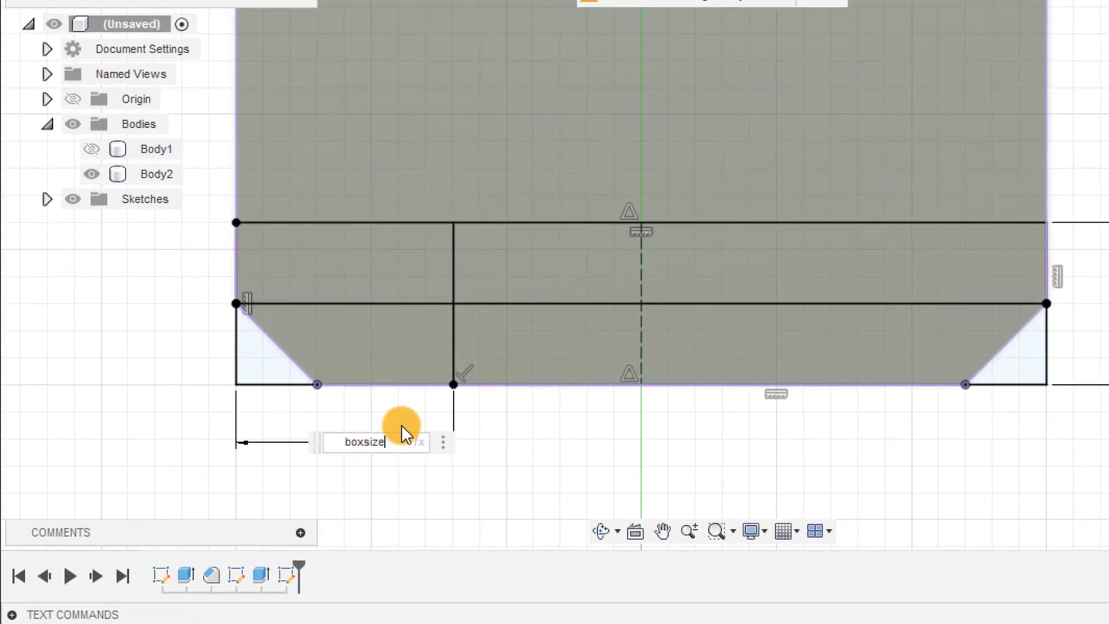
{"action": "type", "text": "/3-t"}
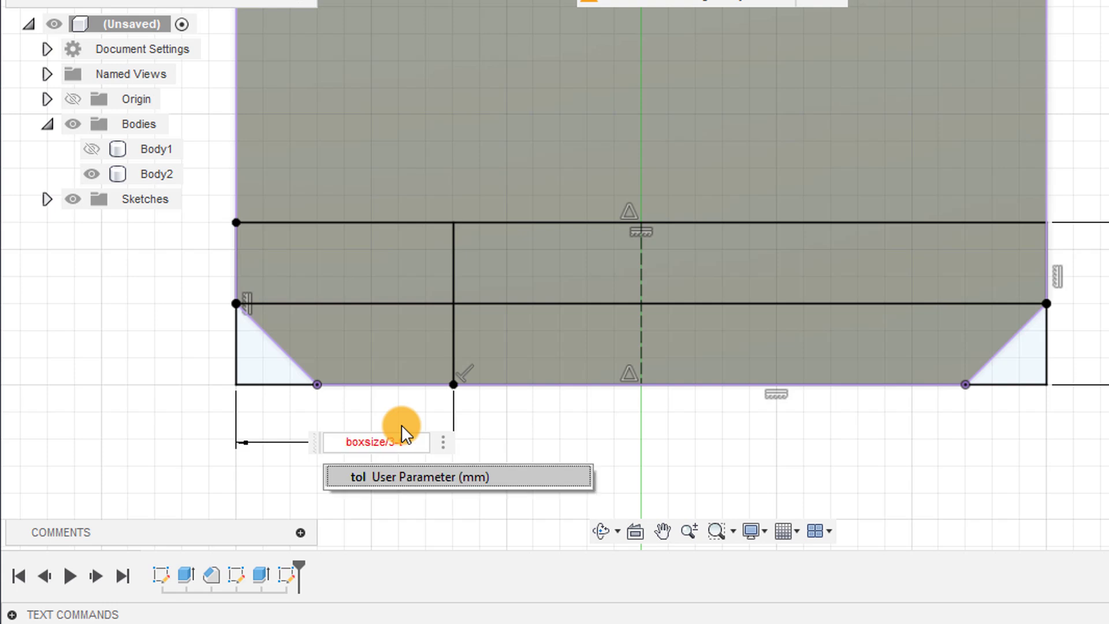
{"action": "type", "text": "ol"}
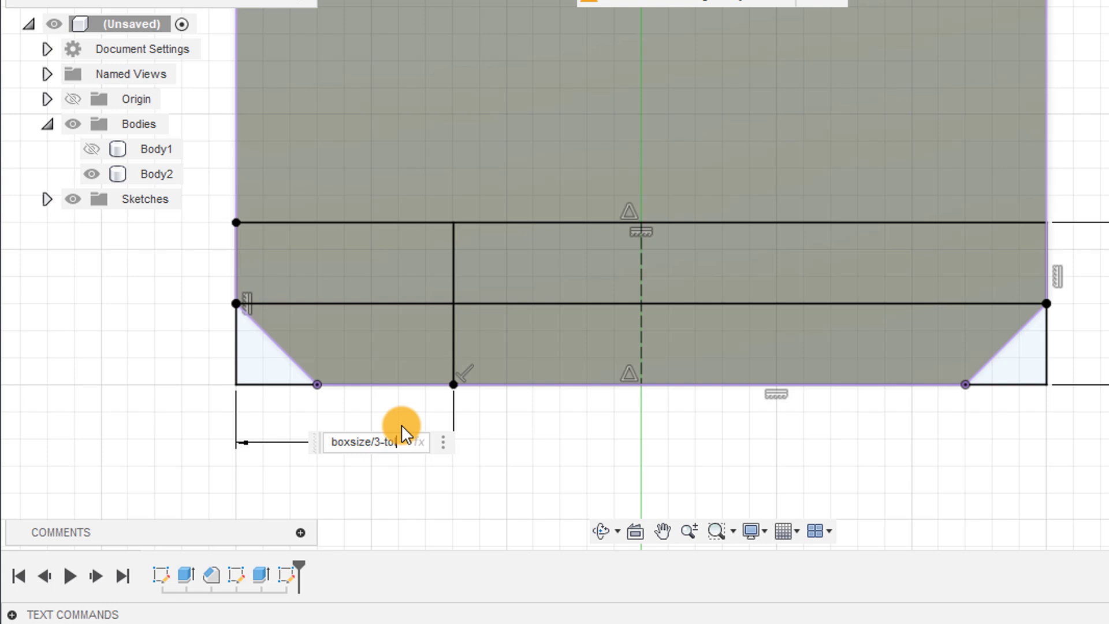
{"action": "key", "text": "Return"}
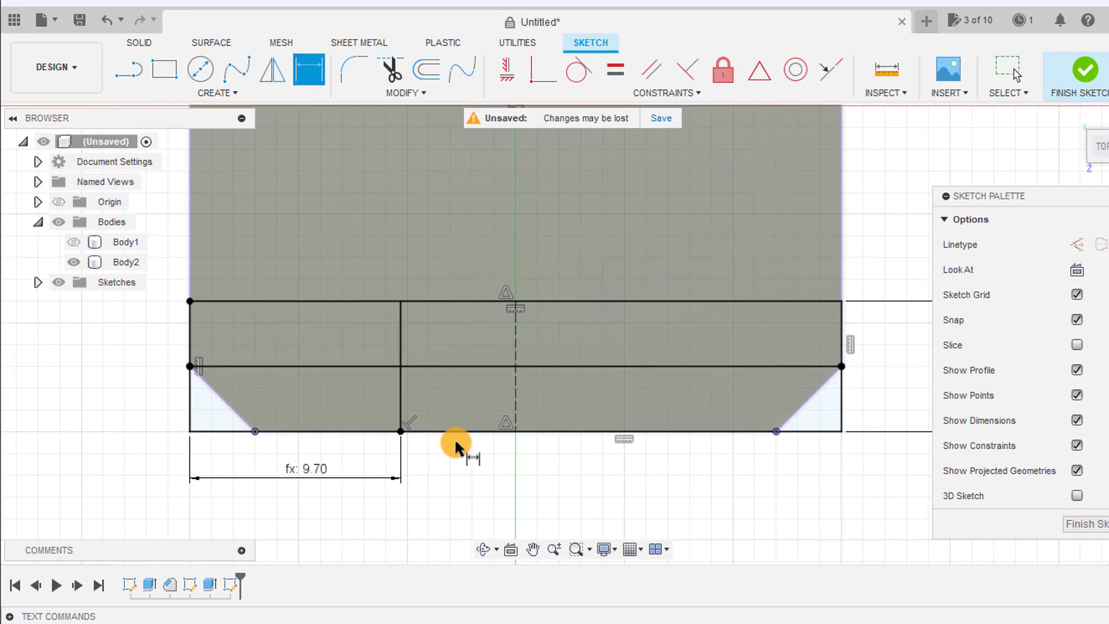
{"action": "key", "text": "Escape"}
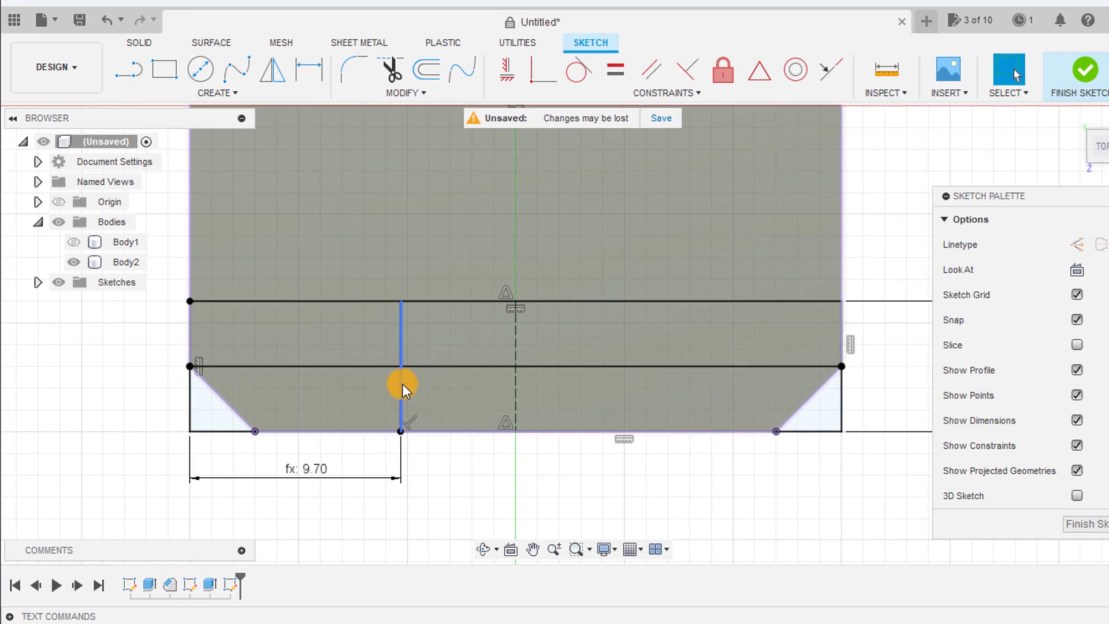
Mirror the hinge line across the centre construction line
{"action": "left_click", "coordinate": [402, 383]}
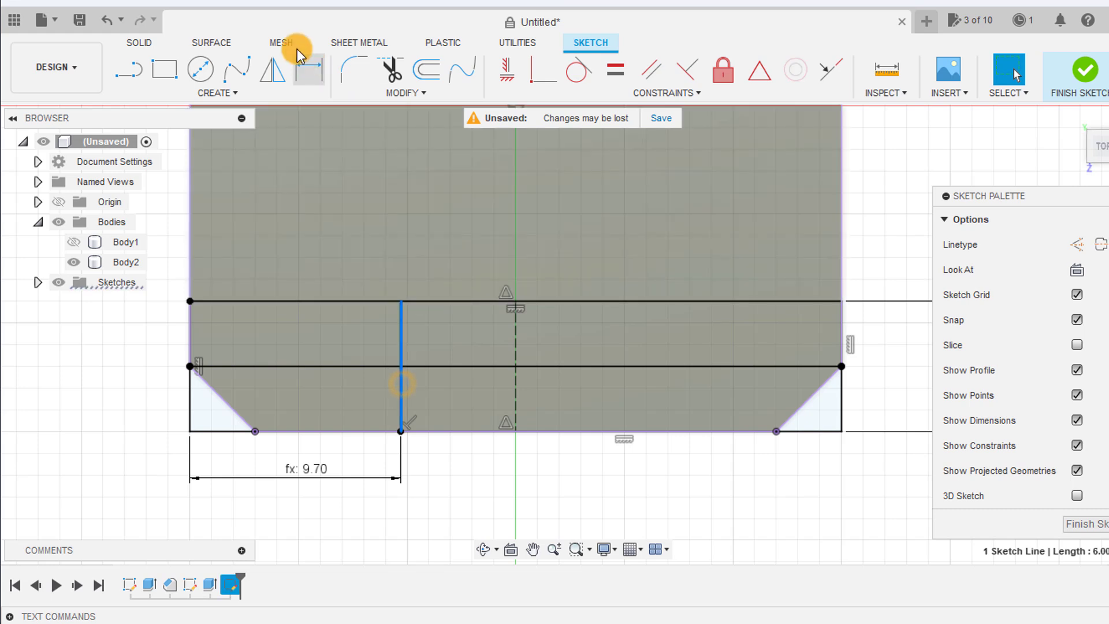
{"action": "left_click", "coordinate": [275, 75]}
{"action": "left_click", "coordinate": [820, 245]}
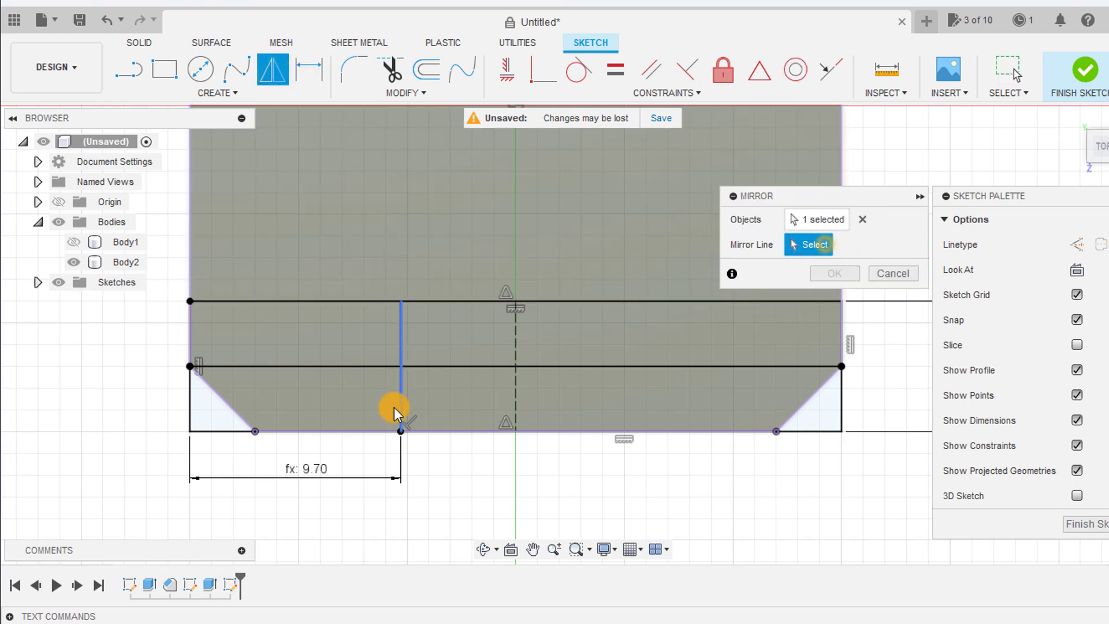
{"action": "left_click", "coordinate": [515, 404]}
{"action": "left_click", "coordinate": [825, 275]}
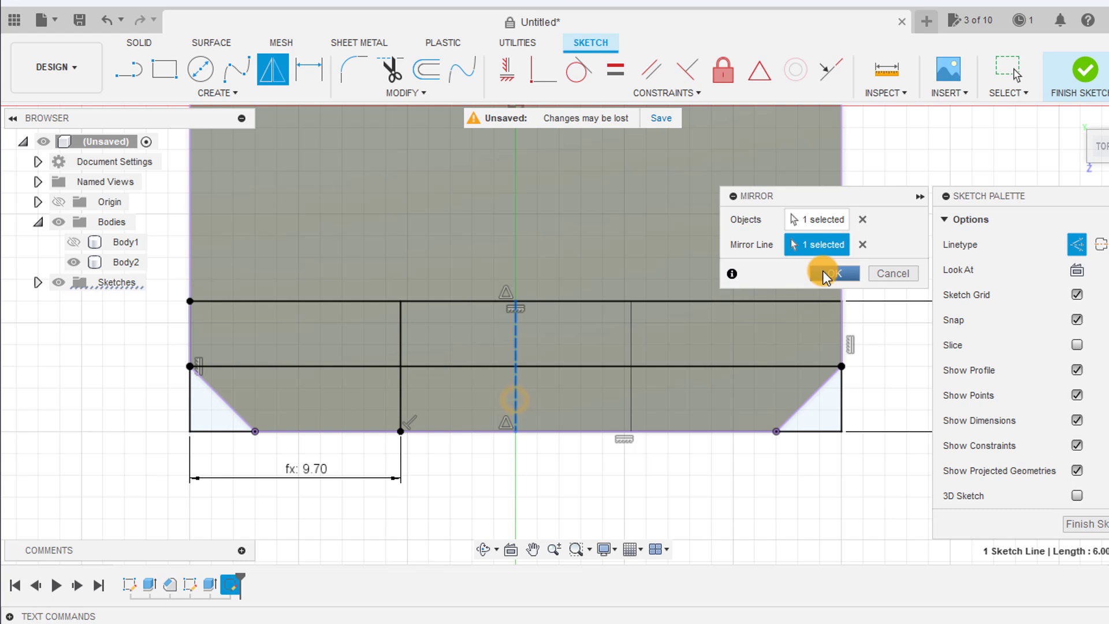
Draw a short line from the bottom-edge endpoint up to the intersection above
{"action": "scroll", "coordinate": [523, 441], "scroll_direction": "up", "scroll_amount": 3}
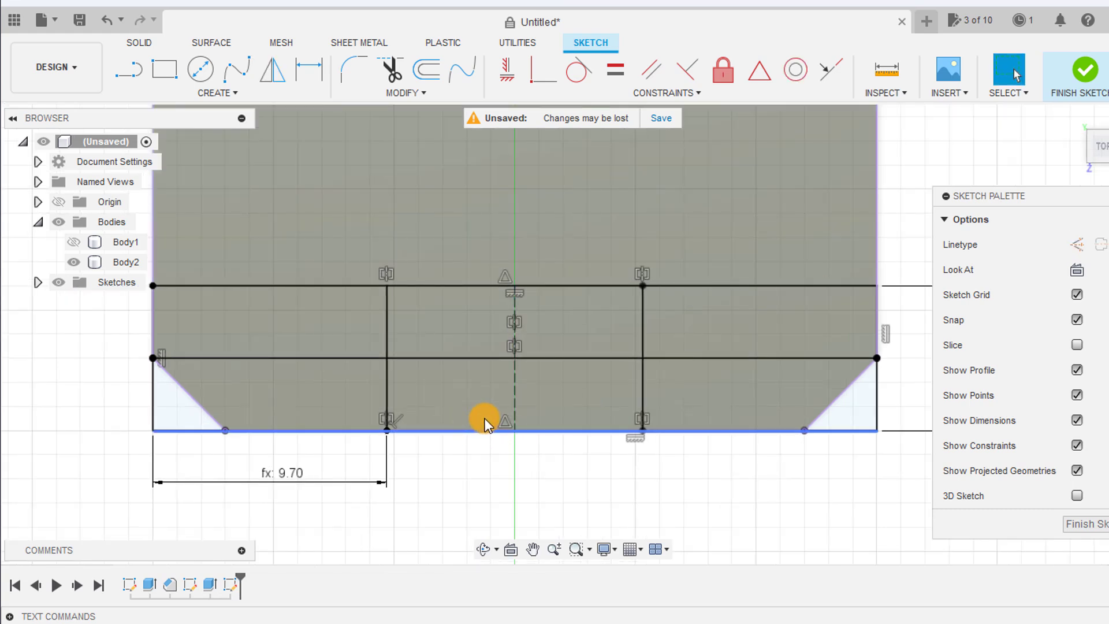
{"action": "key", "text": "l"}
{"action": "left_click", "coordinate": [364, 429]}
{"action": "left_click", "coordinate": [366, 341]}
Draw a horizontal line between the hinge lines and the inner knuckle outline above the bottom edge
{"action": "left_click", "coordinate": [363, 383]}
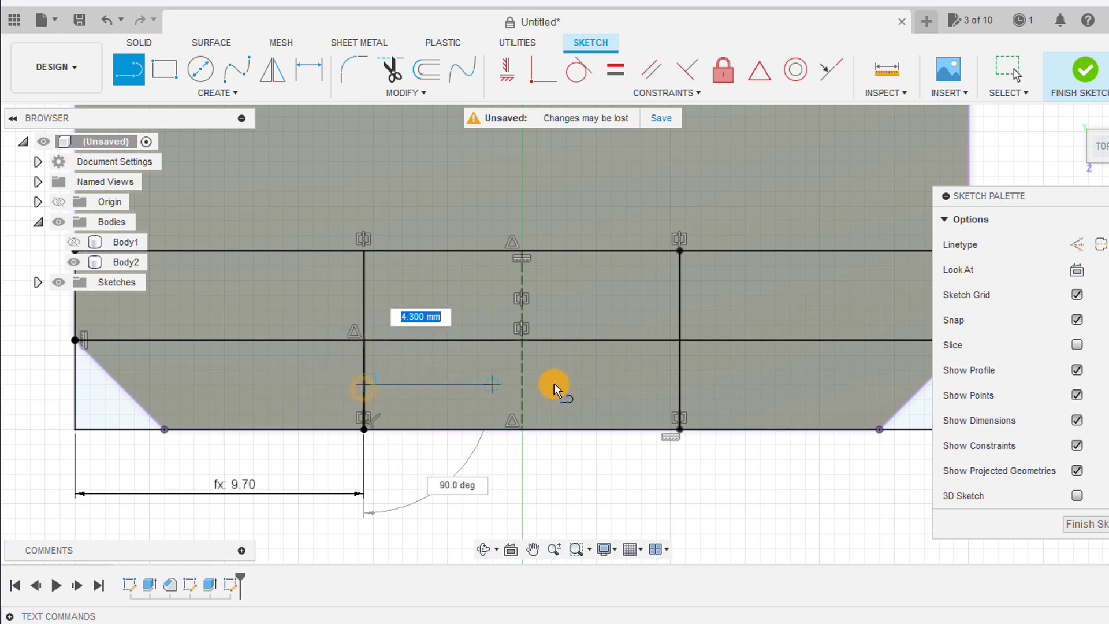
{"action": "left_click", "coordinate": [680, 383]}
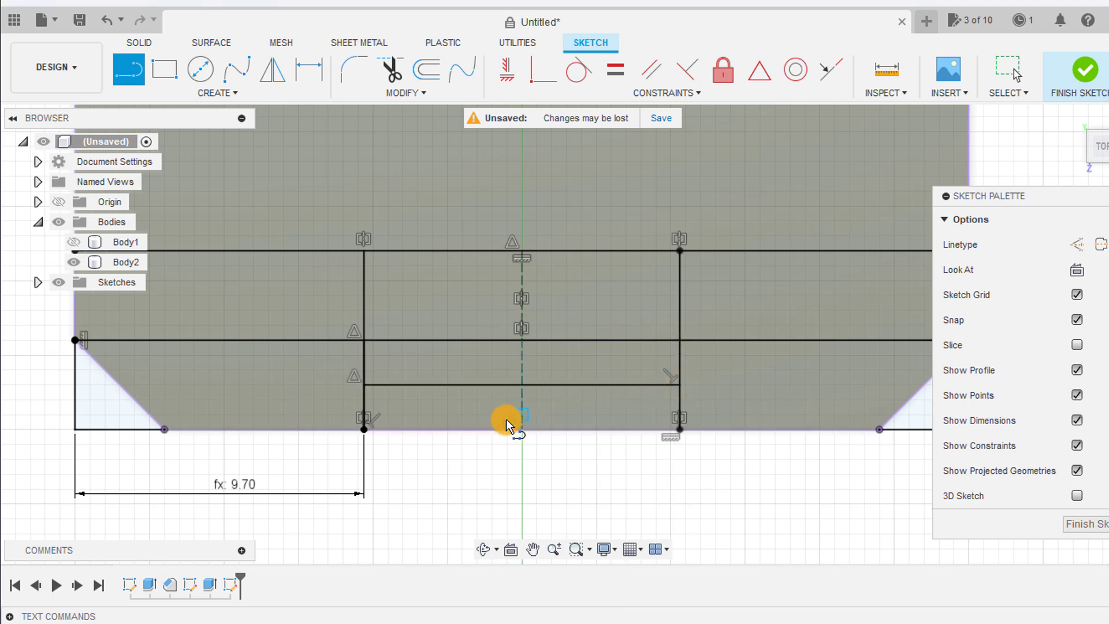
{"action": "scroll", "coordinate": [453, 422], "scroll_direction": "up", "scroll_amount": 2}
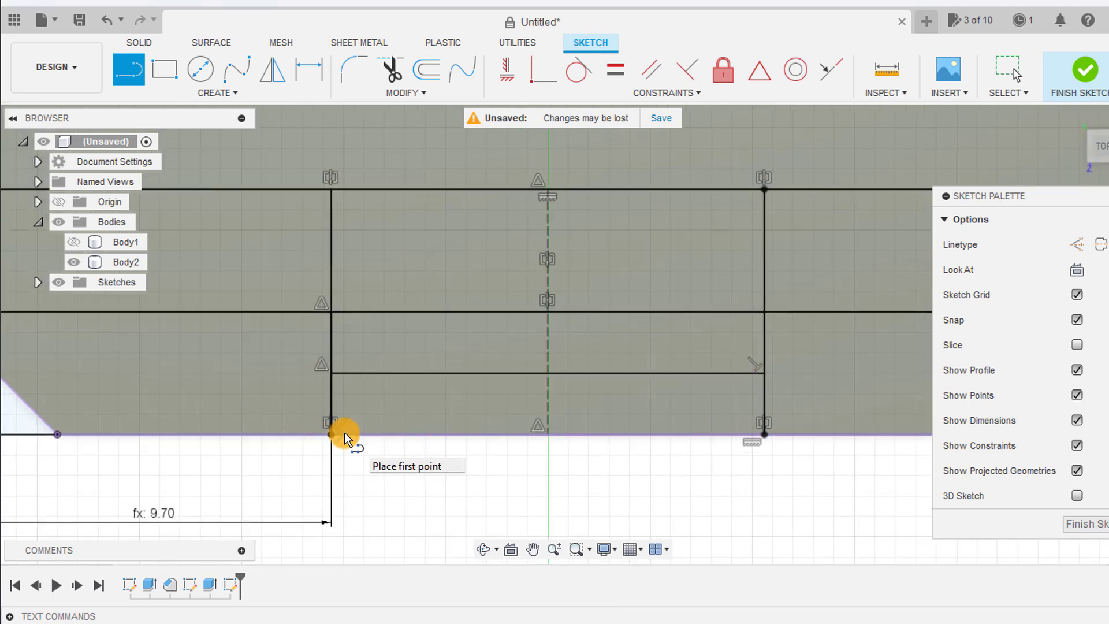
{"action": "left_click", "coordinate": [345, 432]}
{"action": "left_click", "coordinate": [350, 393]}
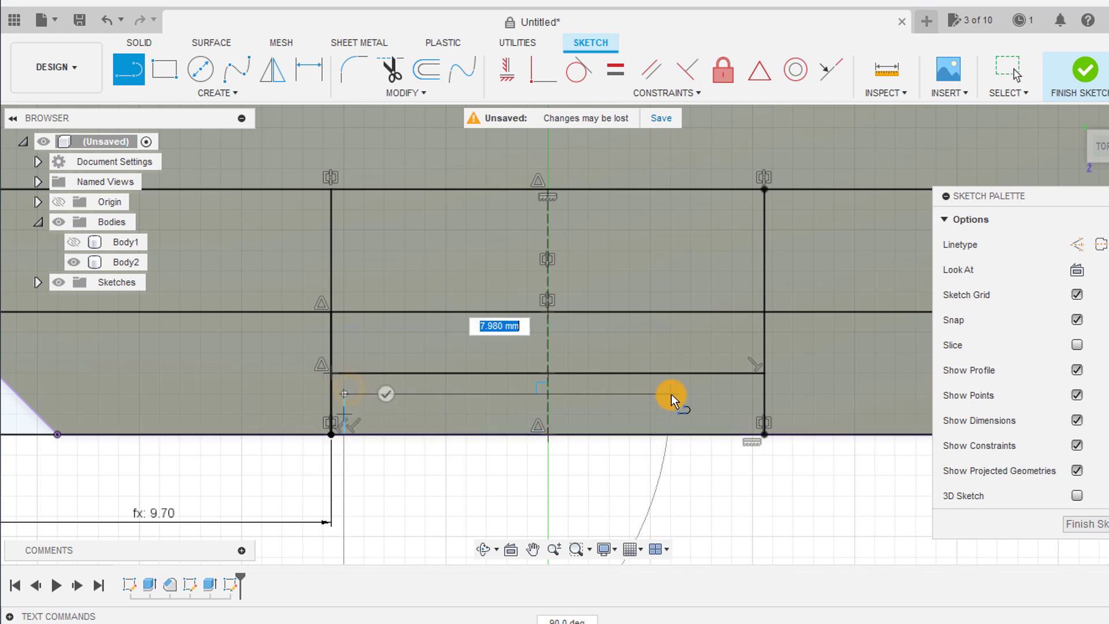
{"action": "left_click", "coordinate": [747, 393]}
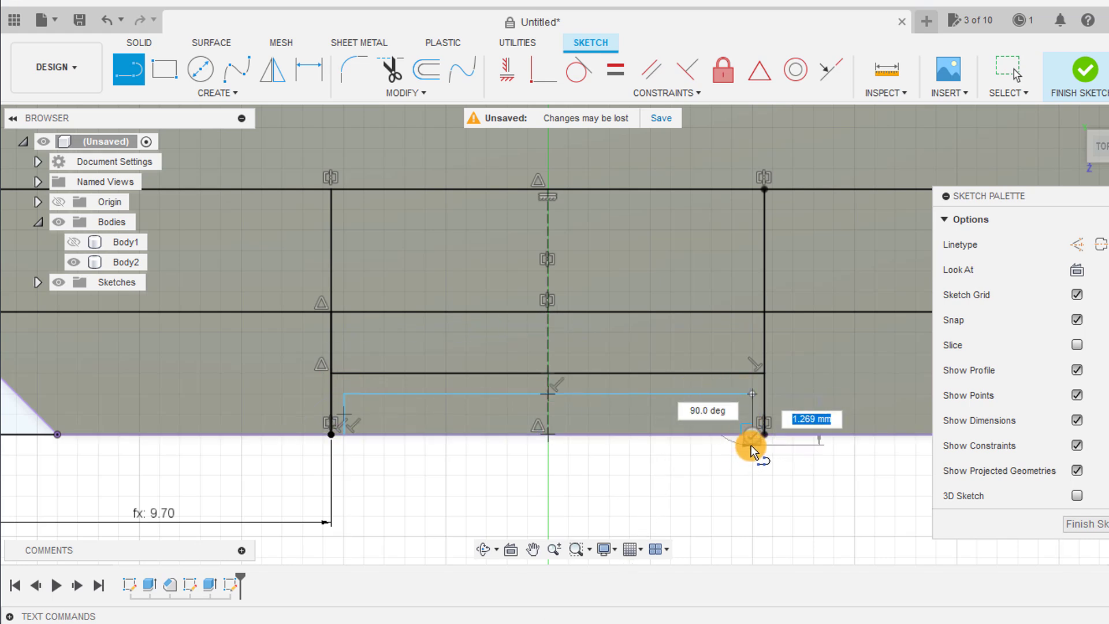
{"action": "scroll", "coordinate": [751, 439], "scroll_direction": "up", "scroll_amount": 3}
{"action": "left_click", "coordinate": [748, 426]}
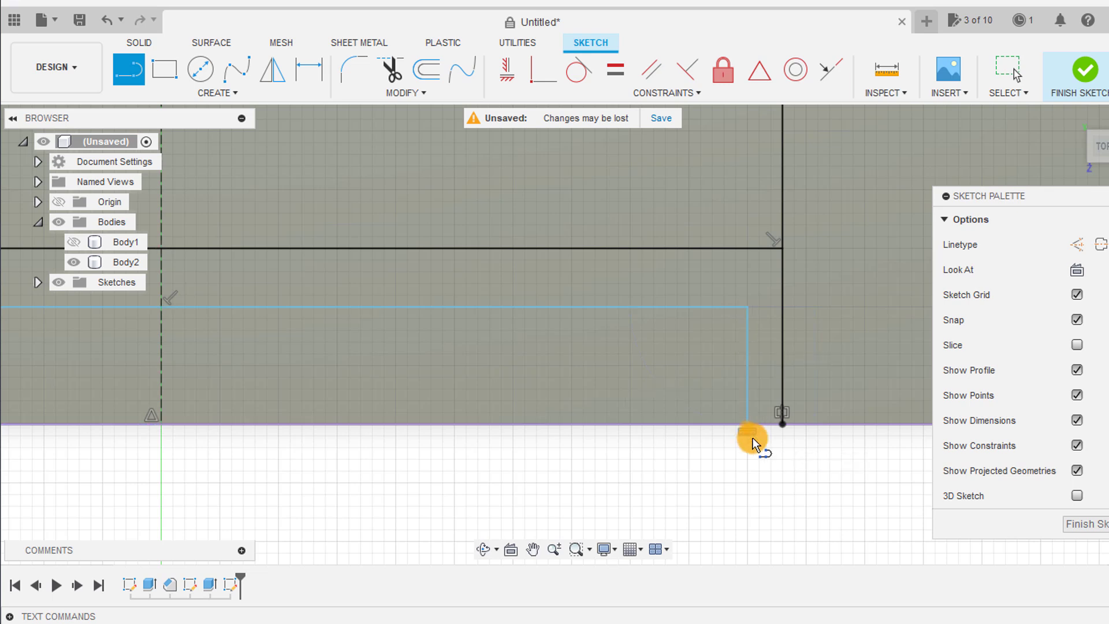
{"action": "scroll", "coordinate": [747, 442], "scroll_direction": "down", "scroll_amount": 2}
Dimension the outline's right gap to the hinge line as tol
{"action": "key", "text": "d"}
{"action": "left_click", "coordinate": [851, 393]}
{"action": "left_click", "coordinate": [866, 388]}
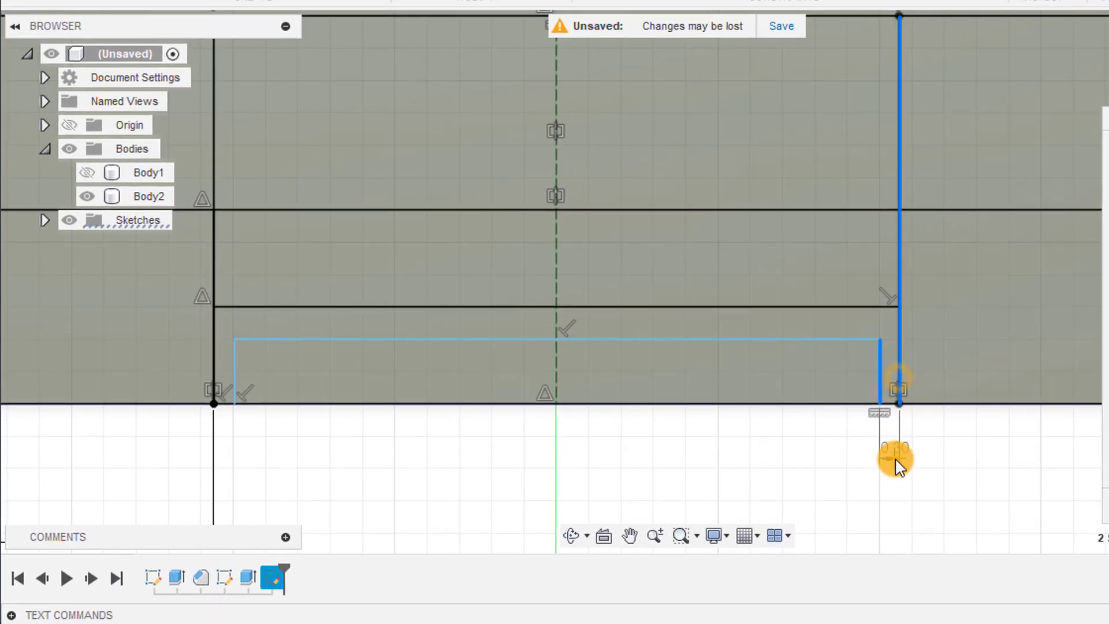
{"action": "left_click", "coordinate": [866, 467]}
{"action": "type", "text": "t"}
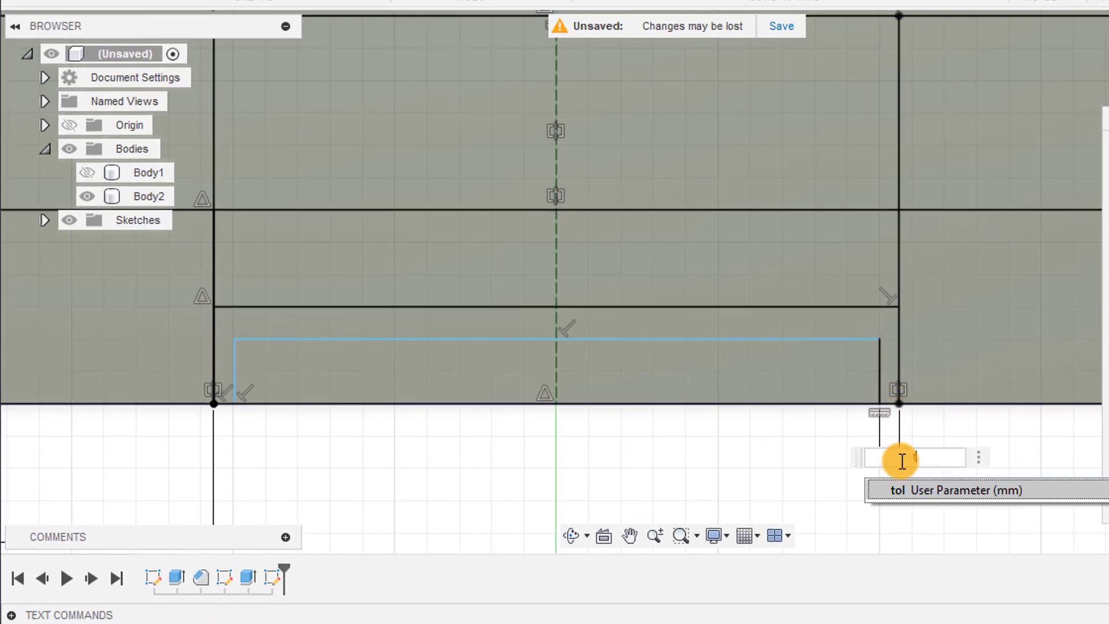
{"action": "key", "text": "Return"}
{"action": "key", "text": "Return"}
Dimension the outline's top and left gaps as tol (0.30)
{"action": "left_click", "coordinate": [836, 328]}
{"action": "left_click", "coordinate": [837, 307]}
{"action": "left_click", "coordinate": [824, 512]}
{"action": "type", "text": "tol"}
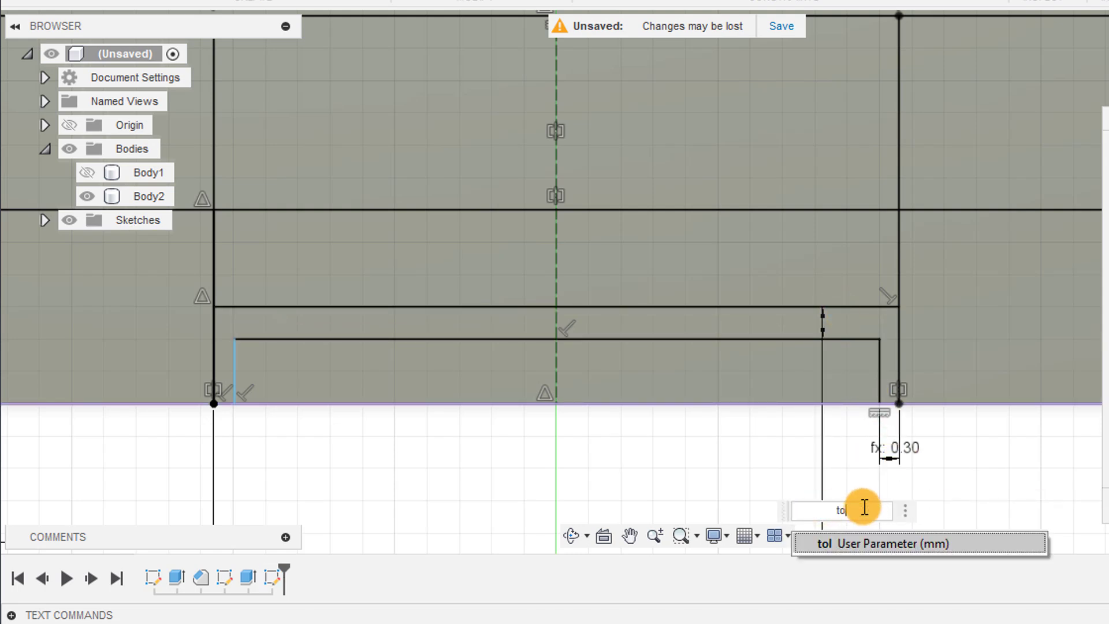
{"action": "key", "text": "Return"}
{"action": "key", "text": "Return"}
{"action": "left_click", "coordinate": [234, 371]}
{"action": "left_click", "coordinate": [217, 372]}
{"action": "left_click", "coordinate": [331, 482]}
{"action": "type", "text": "tol"}
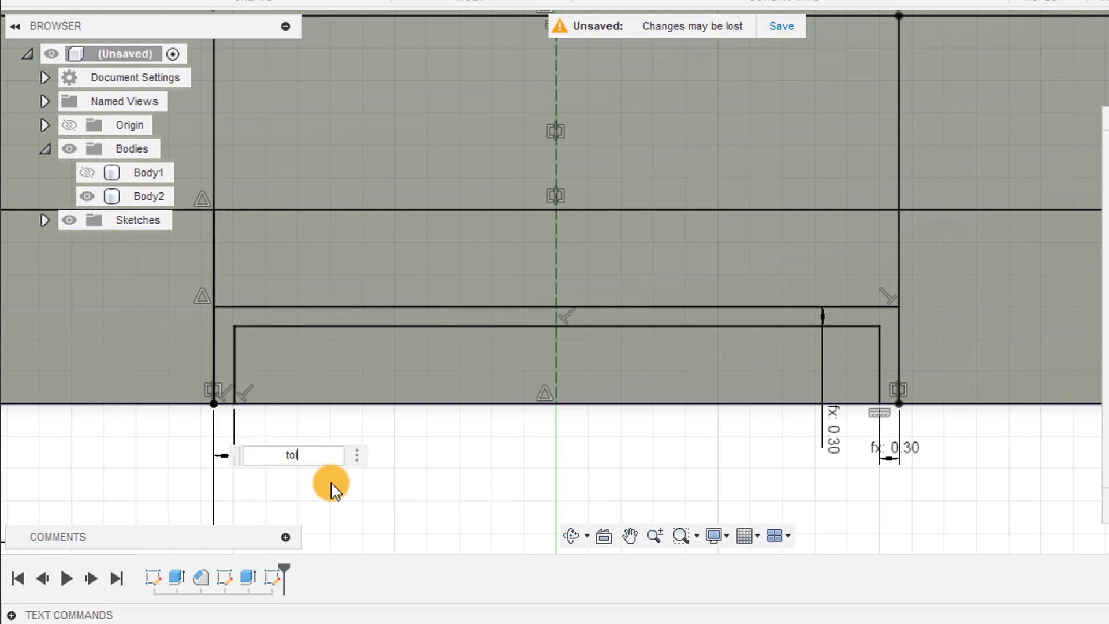
{"action": "key", "text": "Return"}
{"action": "key", "text": "Return"}
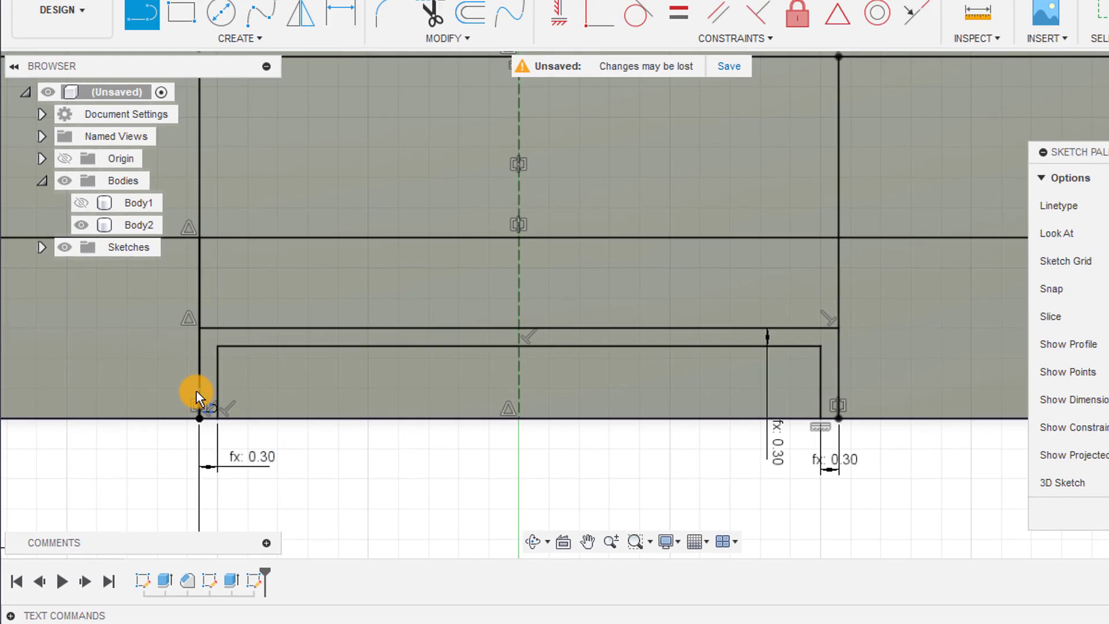
Draw a diagonal chamfer line at the left corner and dimension it at 45°
{"action": "left_click", "coordinate": [214, 404]}
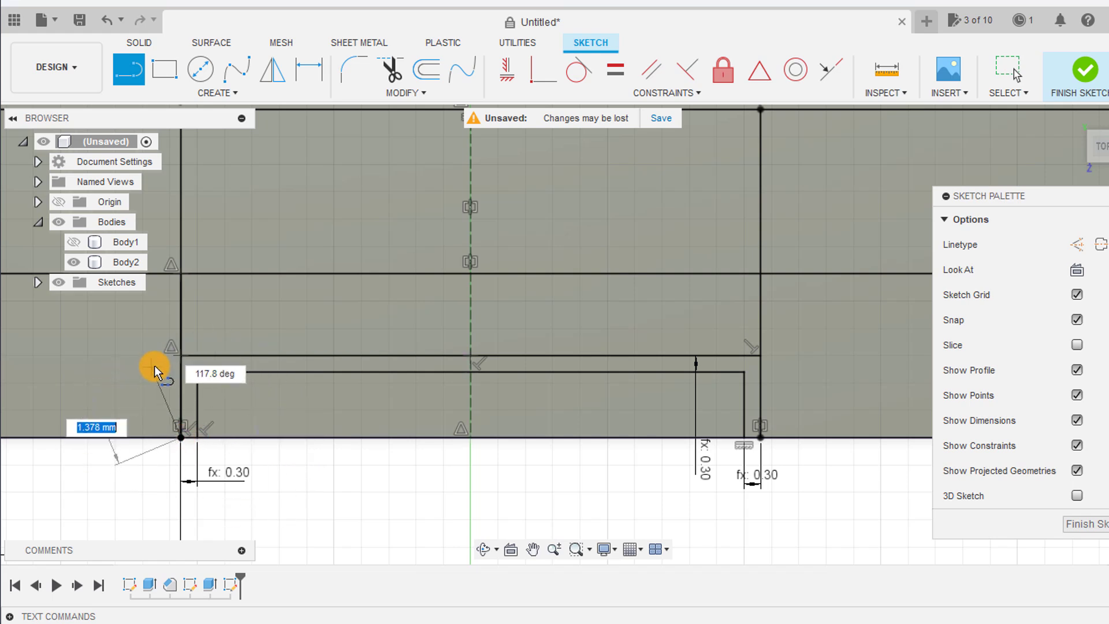
{"action": "left_click", "coordinate": [181, 397]}
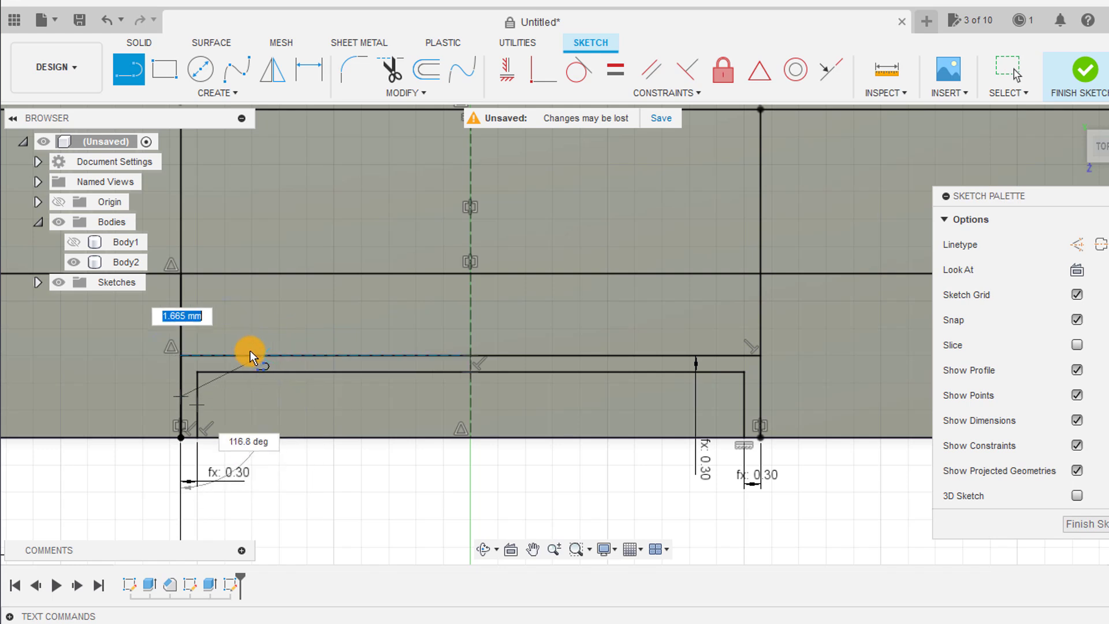
{"action": "left_click", "coordinate": [234, 350]}
{"action": "key", "text": "d"}
{"action": "left_click", "coordinate": [206, 376]}
{"action": "left_click", "coordinate": [183, 386]}
{"action": "left_click", "coordinate": [211, 326]}
{"action": "type", "text": "4"}
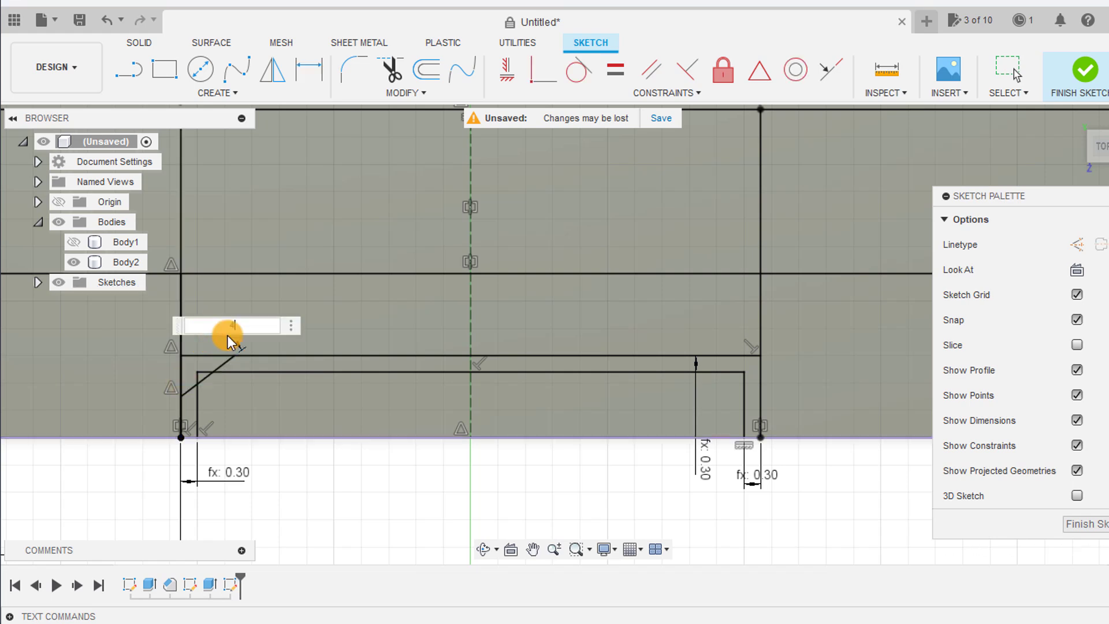
{"action": "type", "text": "5"}
{"action": "key", "text": "Return"}
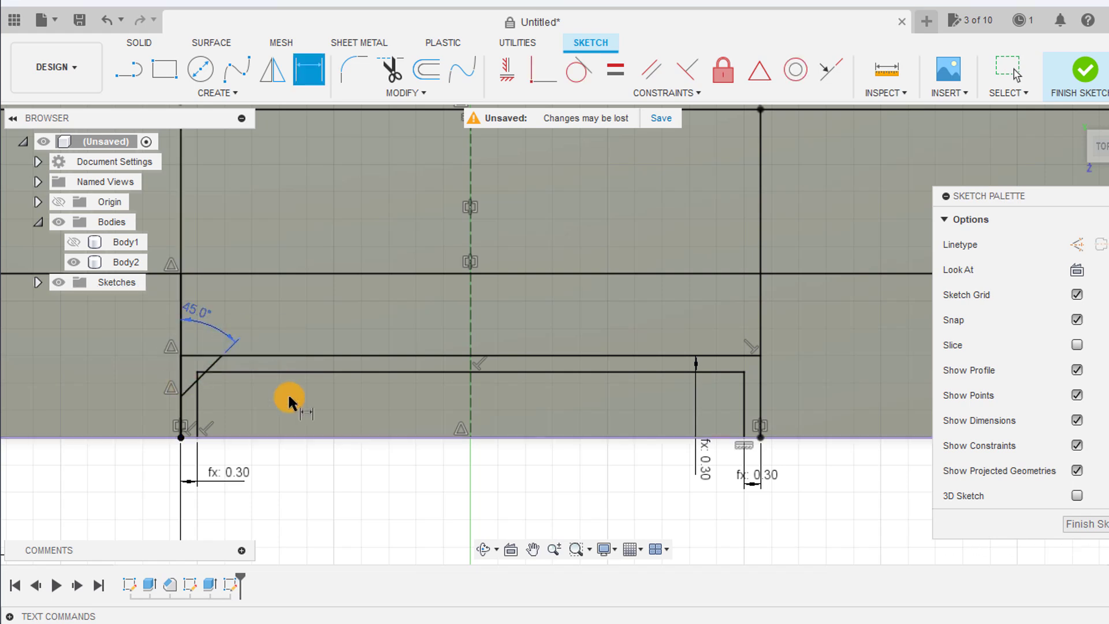
Add a second diagonal line and make it parallel to the first
{"action": "key", "text": "l"}
{"action": "left_click", "coordinate": [178, 414]}
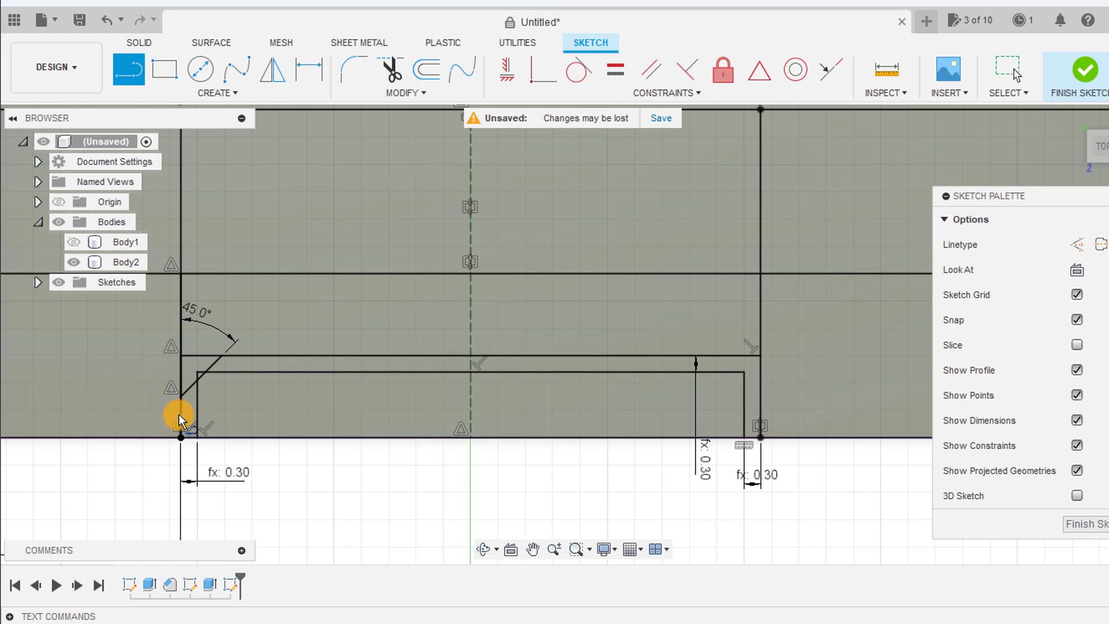
{"action": "scroll", "coordinate": [210, 386], "scroll_direction": "up", "scroll_amount": 2}
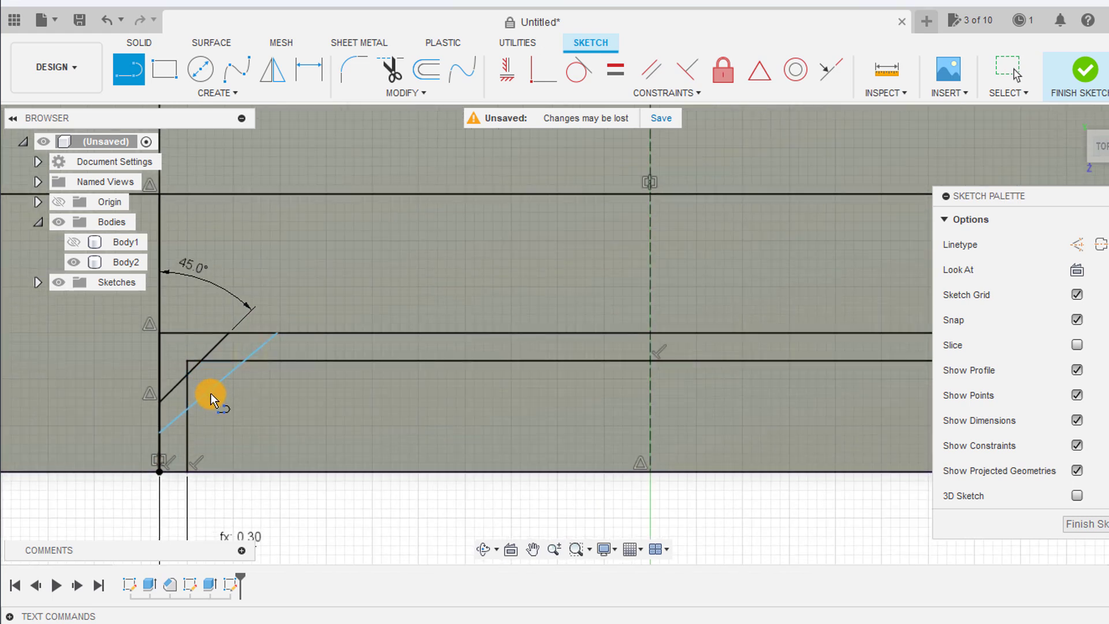
{"action": "key", "text": "Escape"}
{"action": "left_click", "coordinate": [212, 390]}
{"action": "left_click", "coordinate": [219, 343], "text": "ctrl"}
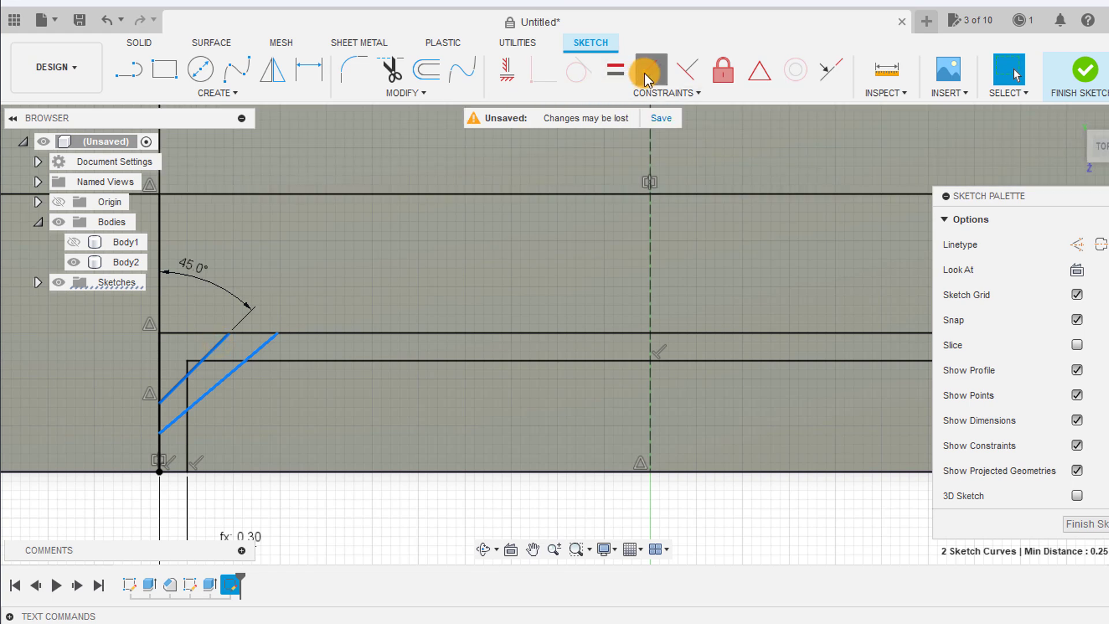
{"action": "left_click", "coordinate": [646, 74]}
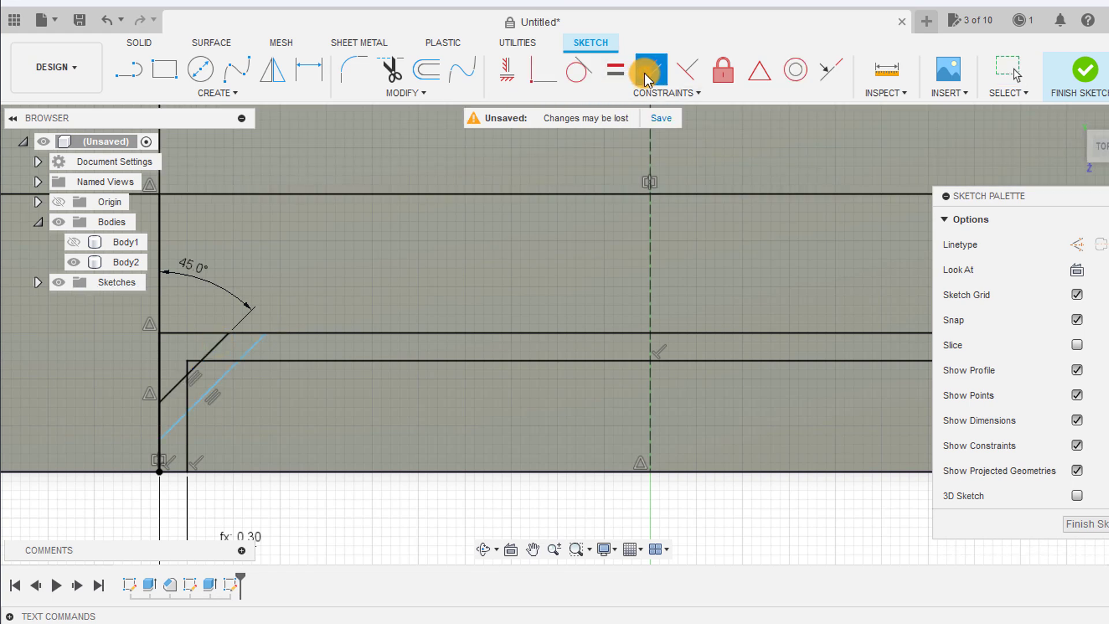
Dimension the gap between the two parallel chamfer lines as tol
{"action": "key", "text": "d"}
{"action": "left_click", "coordinate": [223, 376]}
{"action": "left_click", "coordinate": [208, 354]}
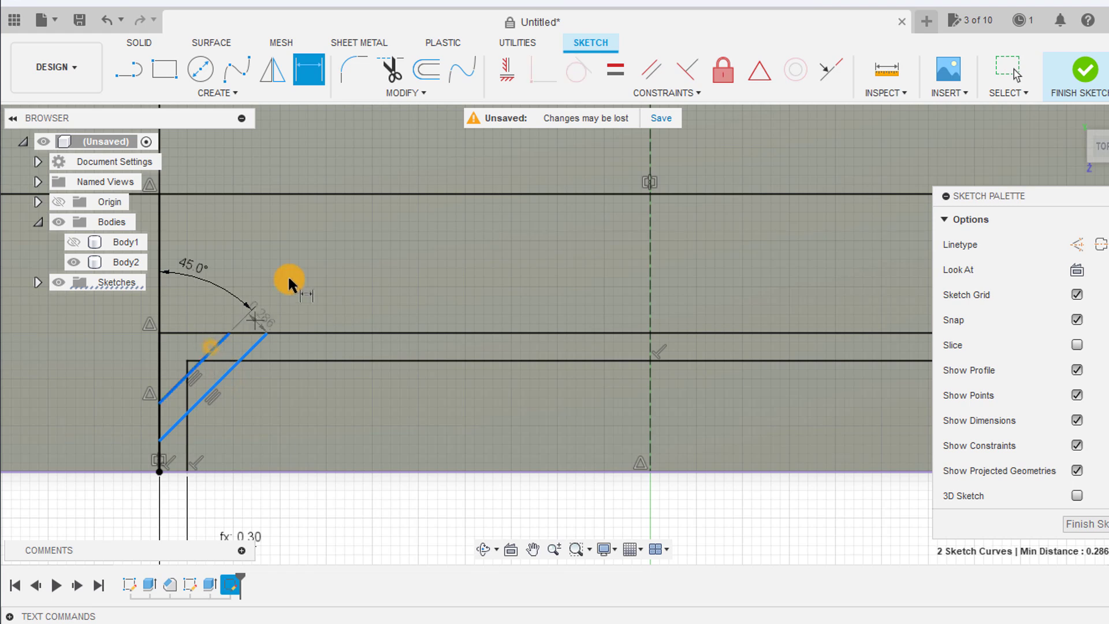
{"action": "left_click", "coordinate": [306, 270]}
{"action": "type", "text": "tol"}
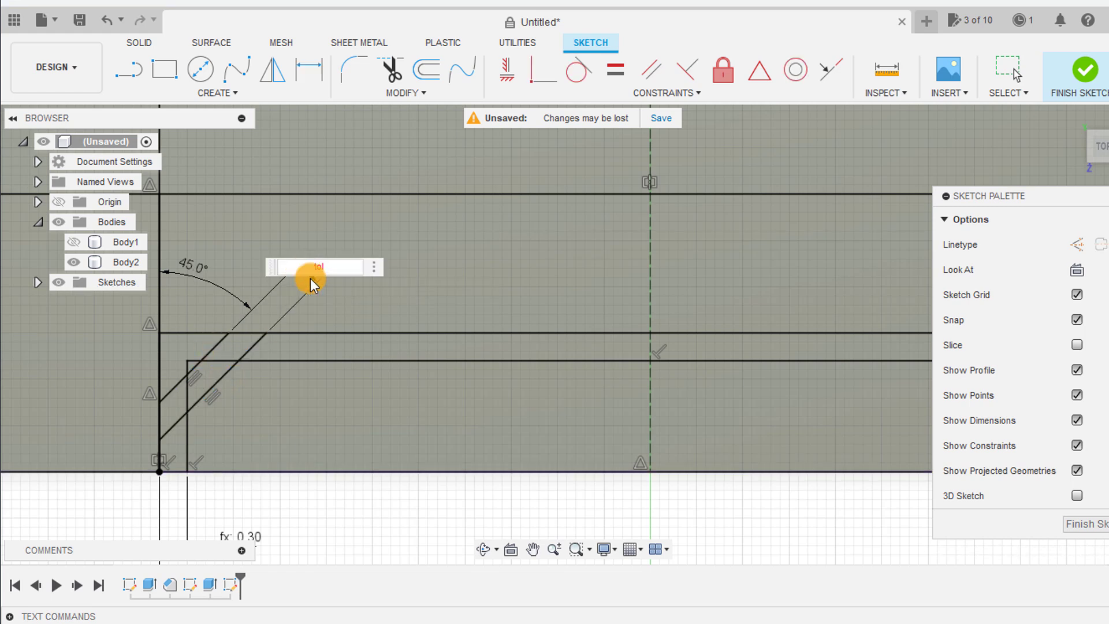
{"action": "key", "text": "Return"}
{"action": "scroll", "coordinate": [312, 277], "scroll_direction": "down", "scroll_amount": 4}
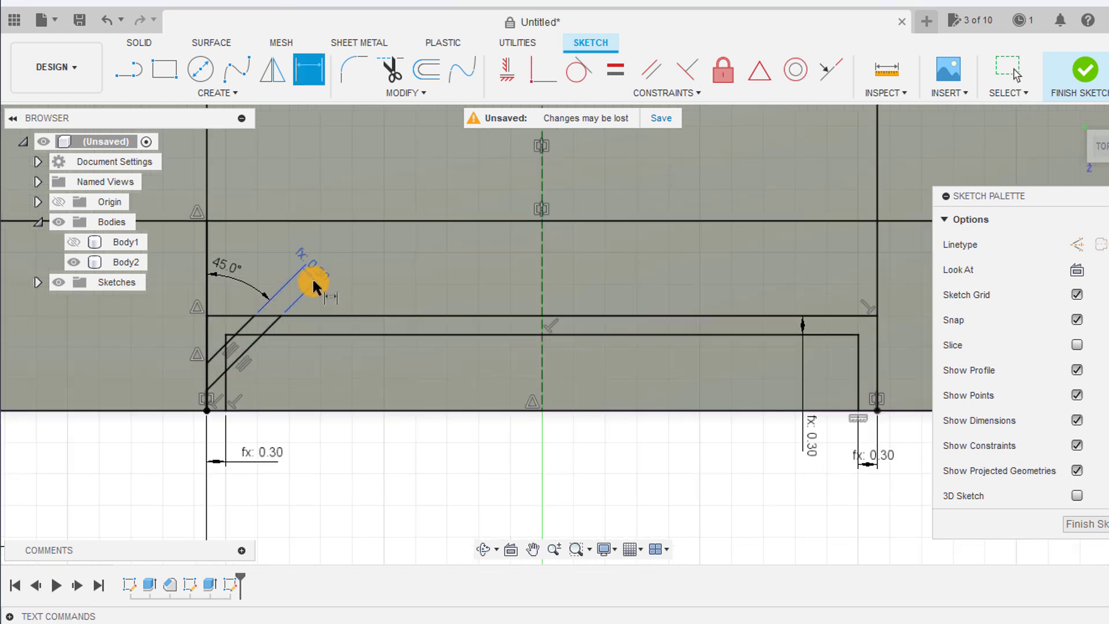
Mirror both chamfer lines across the dashed centre line to the right corner
{"action": "left_click", "coordinate": [272, 69]}
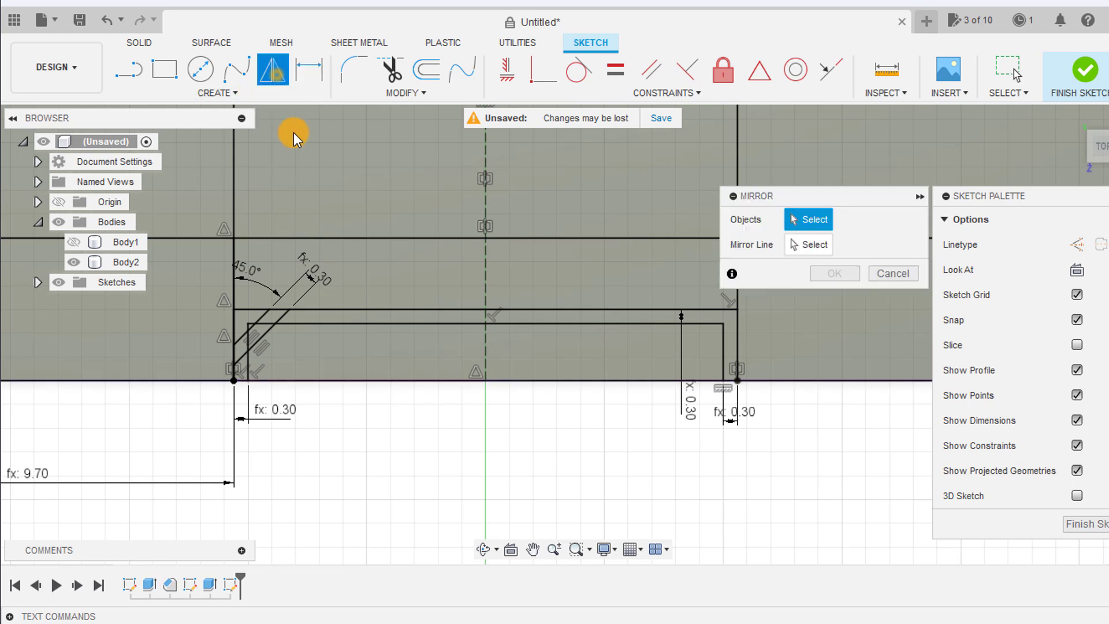
{"action": "left_click", "coordinate": [240, 335]}
{"action": "left_click", "coordinate": [266, 341]}
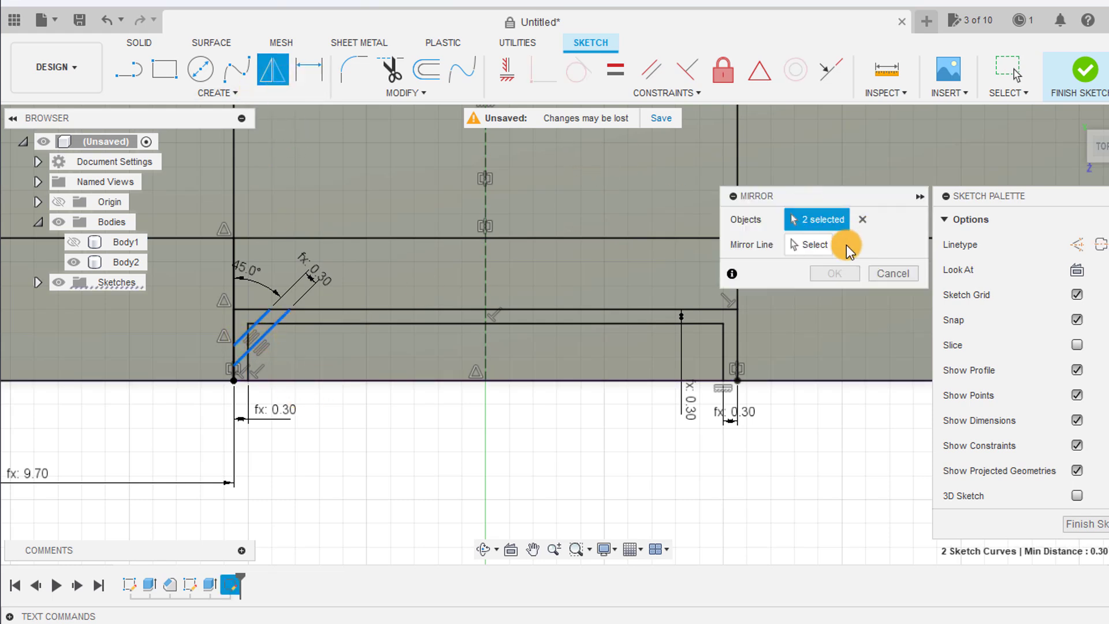
{"action": "left_click", "coordinate": [825, 250]}
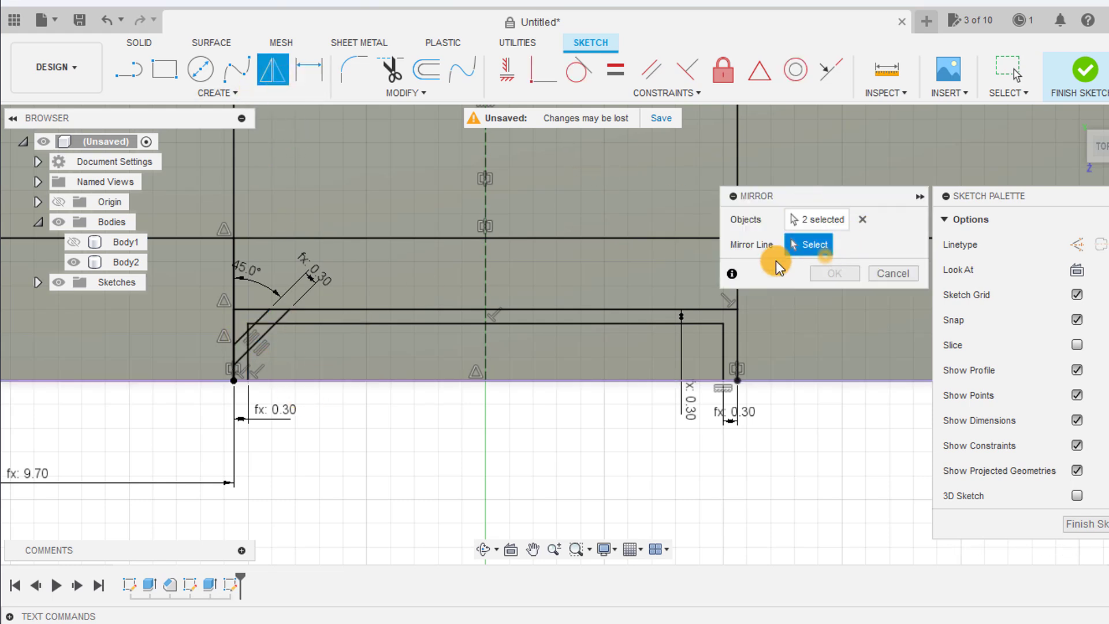
{"action": "left_click", "coordinate": [486, 348]}
{"action": "left_click", "coordinate": [840, 272]}
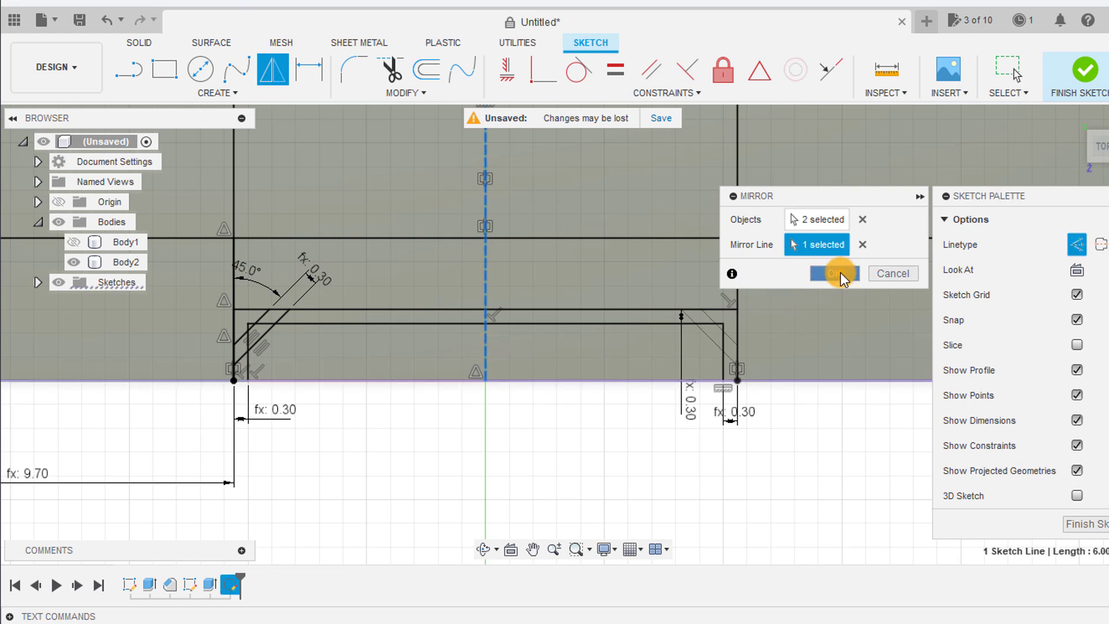
Finish the sketch and return to the isometric home view
{"action": "scroll", "coordinate": [751, 346], "scroll_direction": "down", "scroll_amount": 4}
{"action": "mouse_move", "coordinate": [644, 339]}
{"action": "middle_mouse_down"}
{"action": "mouse_move", "coordinate": [537, 495]}
{"action": "mouse_move", "coordinate": [516, 500]}
{"action": "middle_mouse_up"}
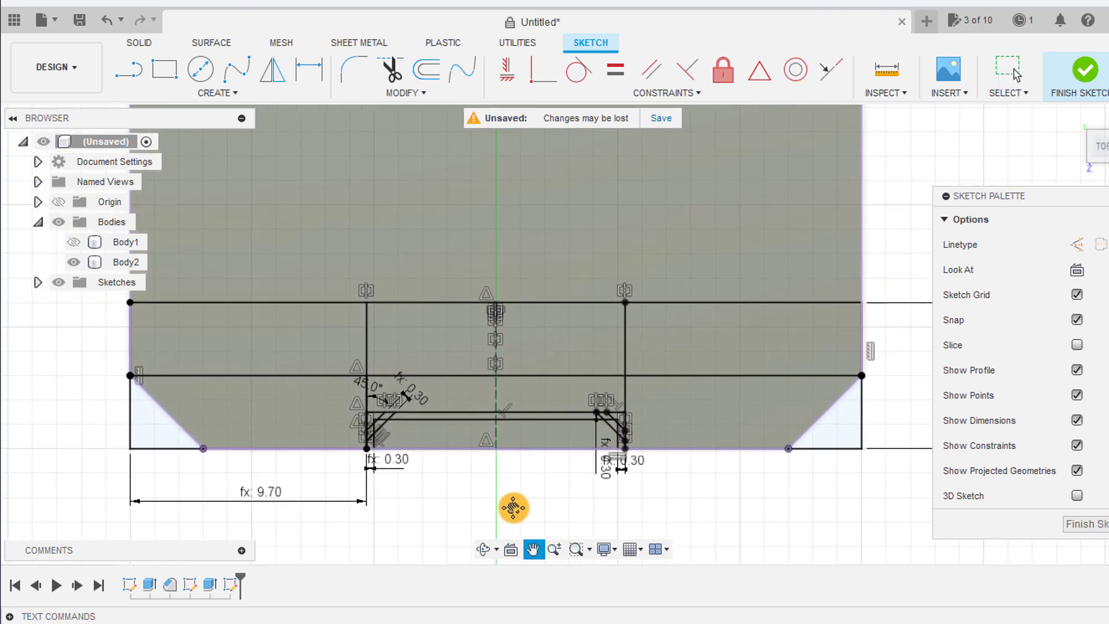
{"action": "left_click", "coordinate": [1091, 97]}
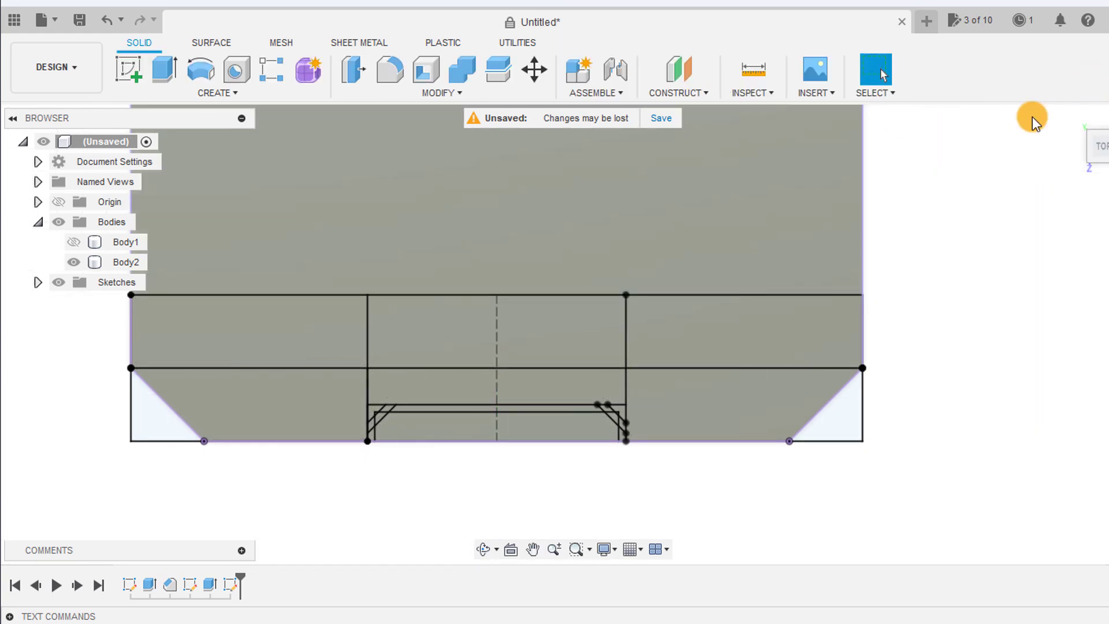
{"action": "left_click", "coordinate": [1082, 114]}
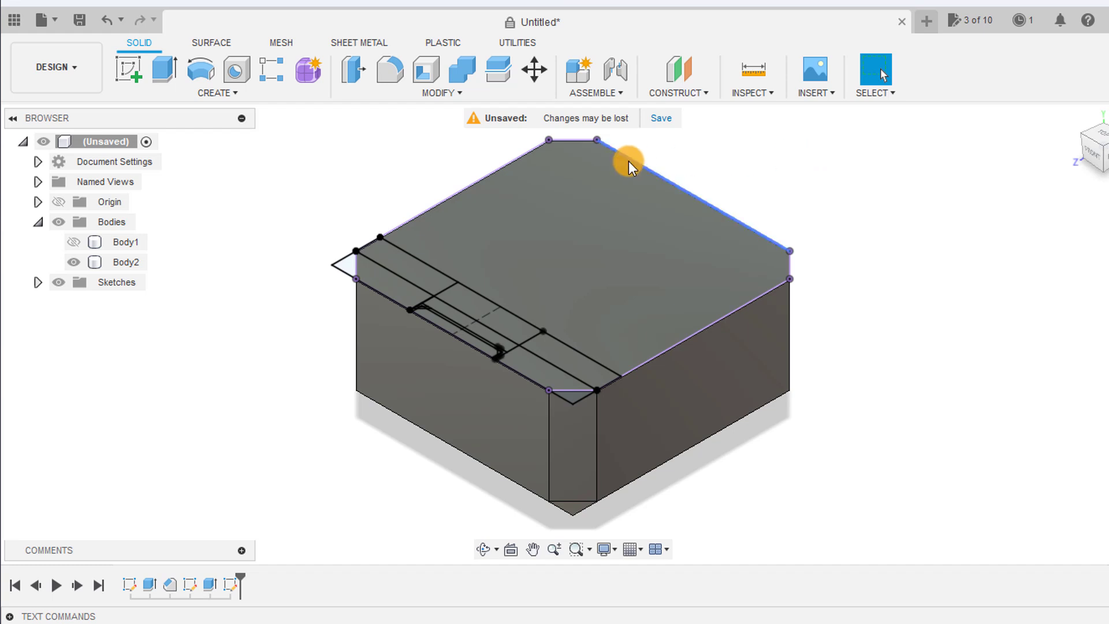
Start a revolve and select the hinge slot profiles, including the small triangles
{"action": "left_click", "coordinate": [211, 77]}
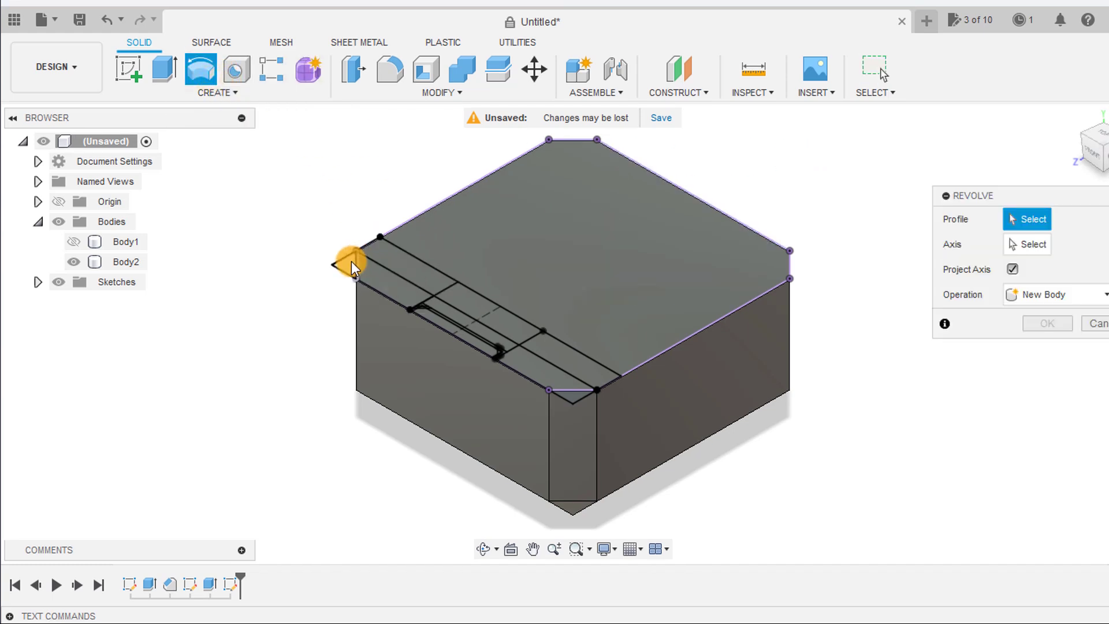
{"action": "left_click", "coordinate": [367, 267]}
{"action": "scroll", "coordinate": [369, 267], "scroll_direction": "up", "scroll_amount": 5}
{"action": "left_click", "coordinate": [506, 372]}
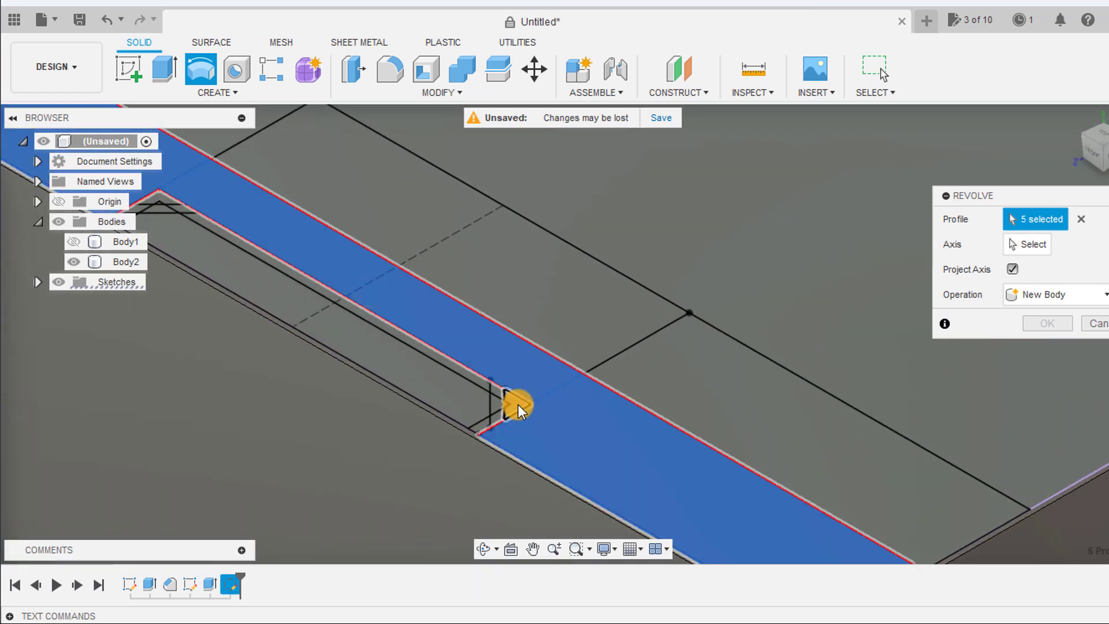
{"action": "left_click", "coordinate": [510, 407]}
{"action": "left_click", "coordinate": [510, 406]}
{"action": "middle_click_drag", "start_coordinate": [503, 404], "coordinate": [718, 441]}
{"action": "scroll", "coordinate": [478, 307], "scroll_direction": "up", "scroll_amount": 3}
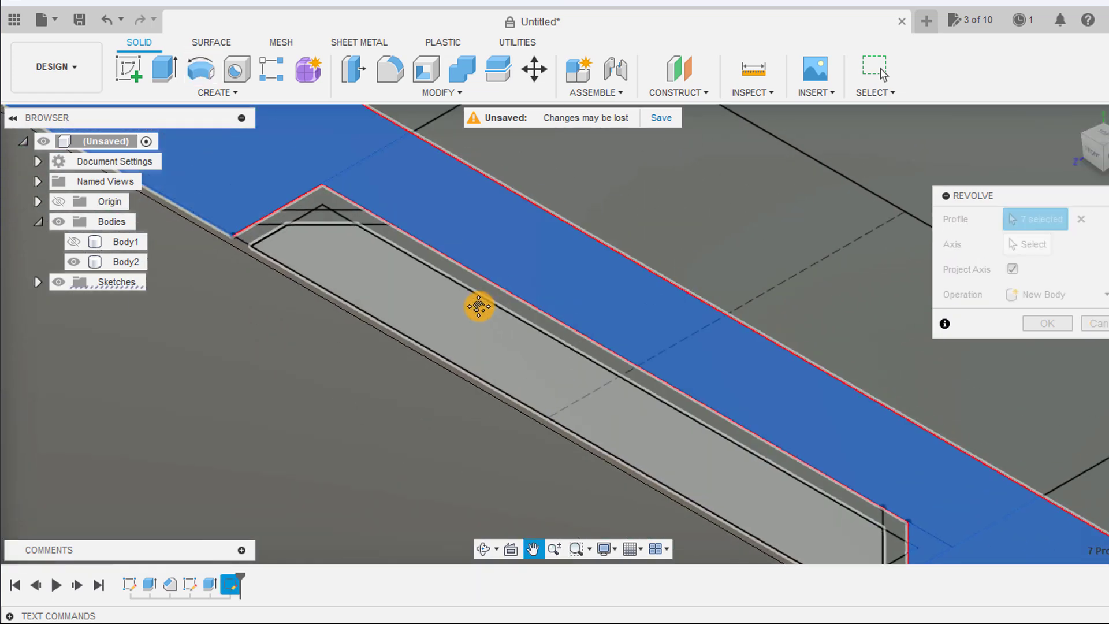
{"action": "scroll", "coordinate": [338, 254], "scroll_direction": "down", "scroll_amount": 3}
{"action": "left_click", "coordinate": [527, 354]}
{"action": "scroll", "coordinate": [535, 351], "scroll_direction": "down", "scroll_amount": 3}
{"action": "middle_click_drag", "start_coordinate": [824, 453], "coordinate": [805, 309]}
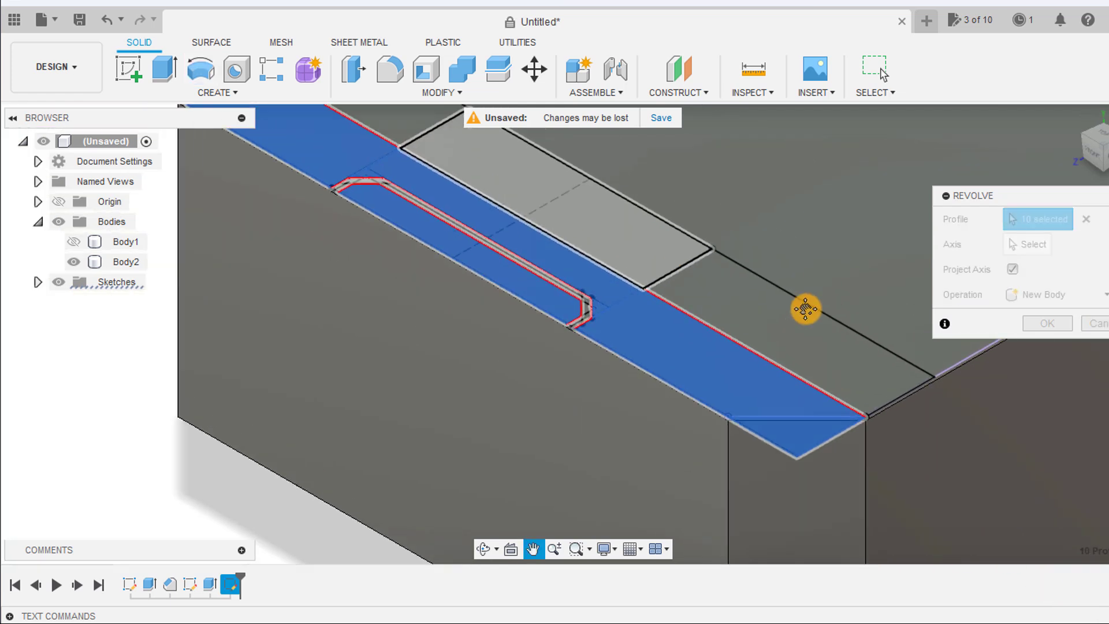
{"action": "left_click", "coordinate": [1014, 270]}
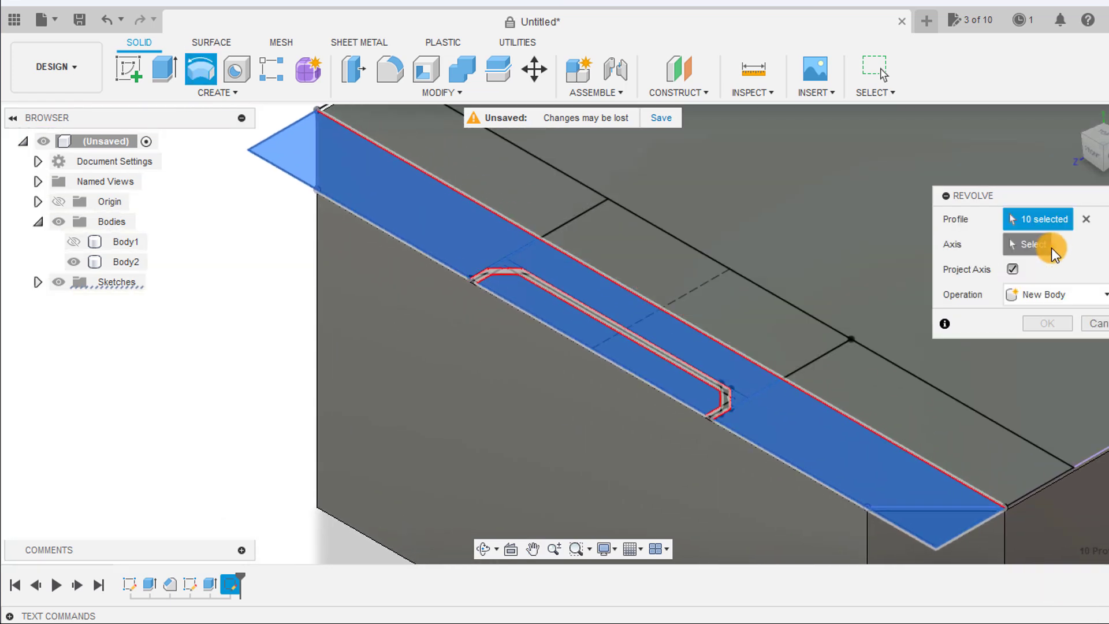
Revolve the profiles around the box edge as new bodies Body5 and Body6
{"action": "left_click", "coordinate": [1052, 248]}
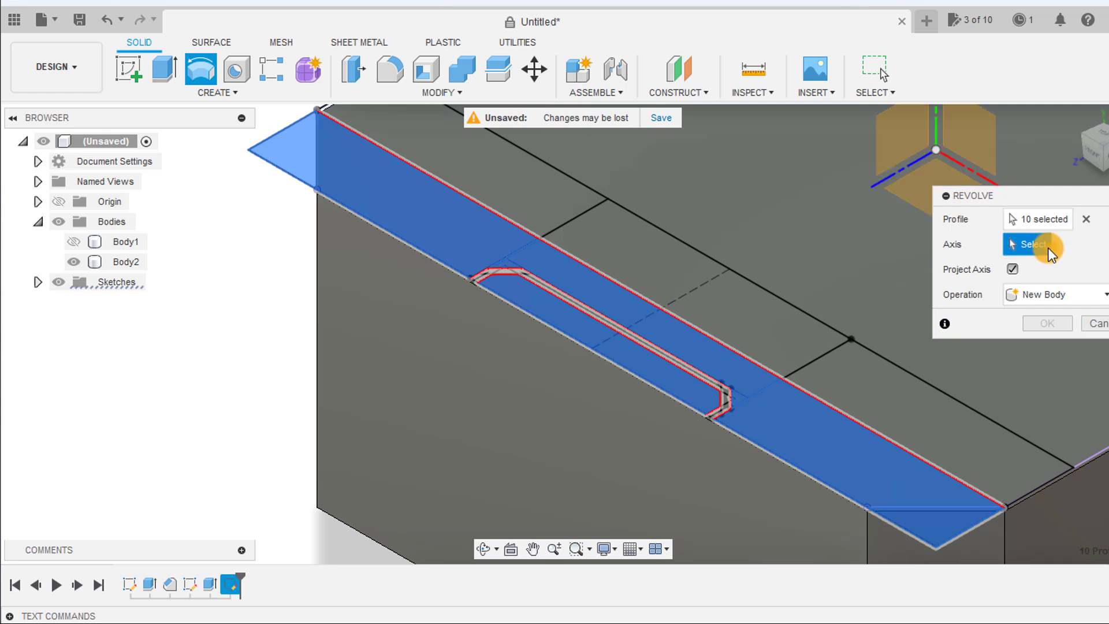
{"action": "left_click", "coordinate": [689, 326]}
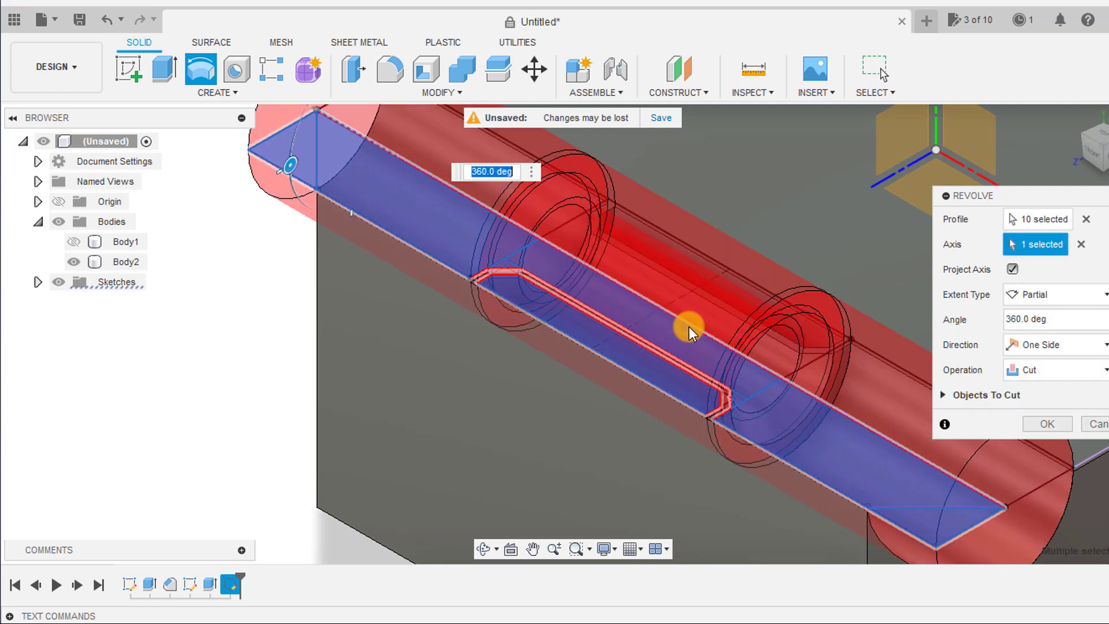
{"action": "scroll", "coordinate": [616, 356], "scroll_direction": "down", "scroll_amount": 4}
{"action": "scroll", "coordinate": [616, 356], "scroll_direction": "down", "scroll_amount": 3}
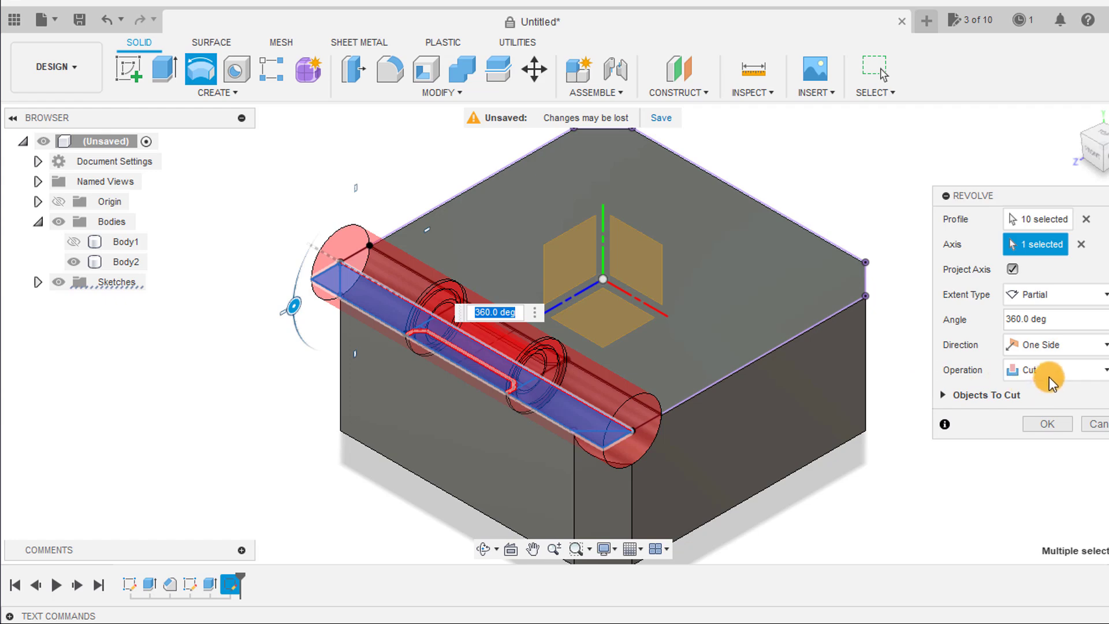
{"action": "left_click", "coordinate": [1050, 373]}
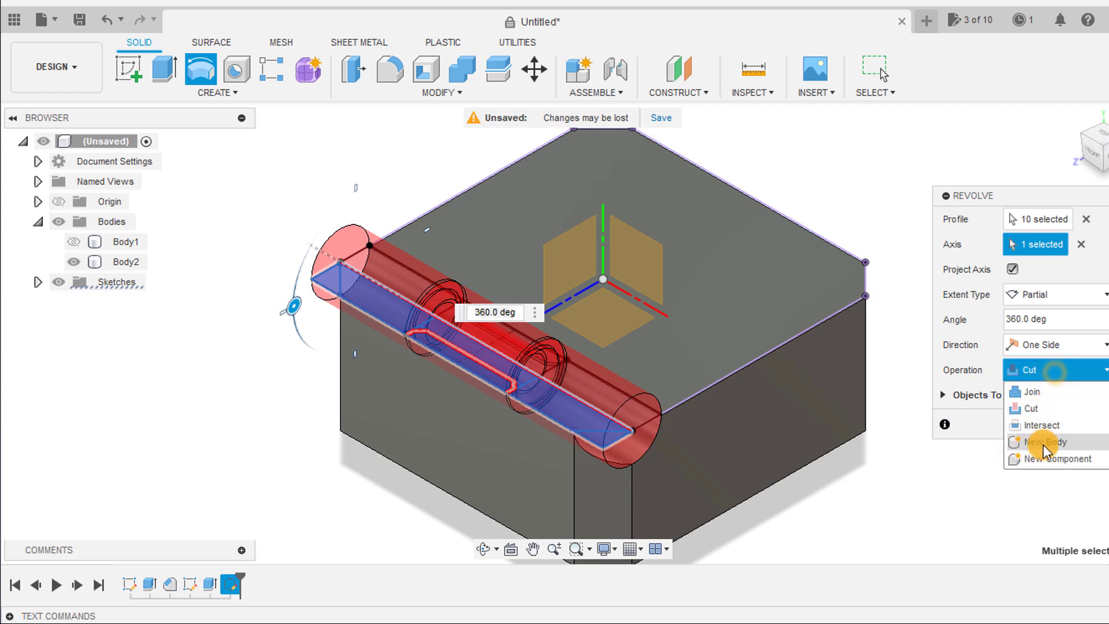
{"action": "left_click", "coordinate": [1044, 442]}
{"action": "middle_click_drag", "start_coordinate": [688, 398], "coordinate": [821, 323], "text": "shift"}
{"action": "left_click", "coordinate": [1048, 399]}
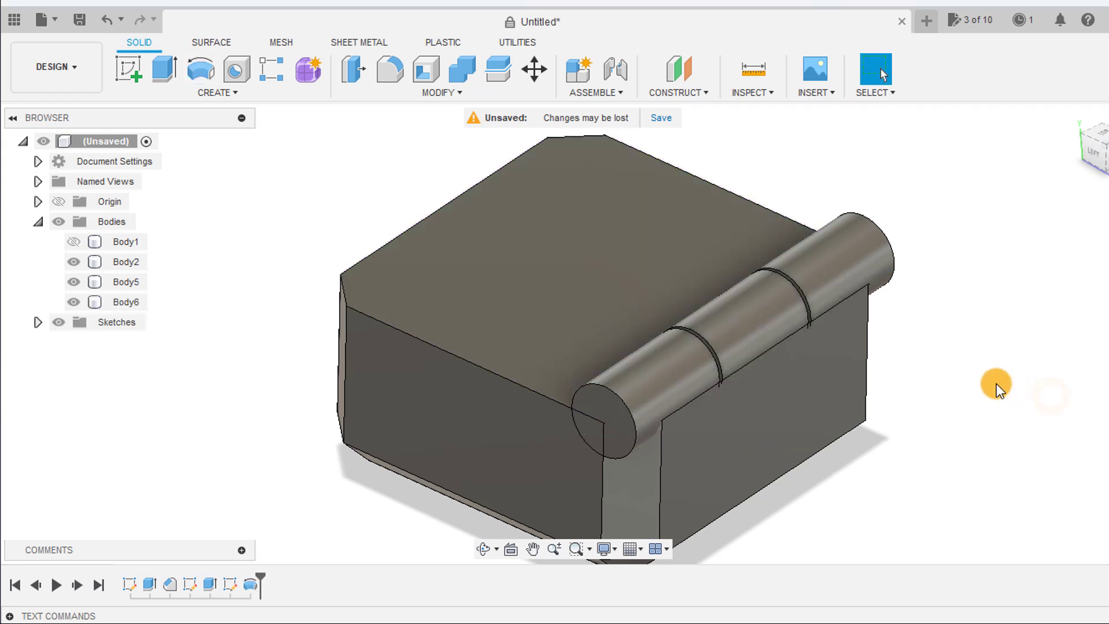
{"action": "left_click", "coordinate": [77, 284]}
{"action": "left_click", "coordinate": [78, 286]}
{"action": "left_click", "coordinate": [67, 304]}
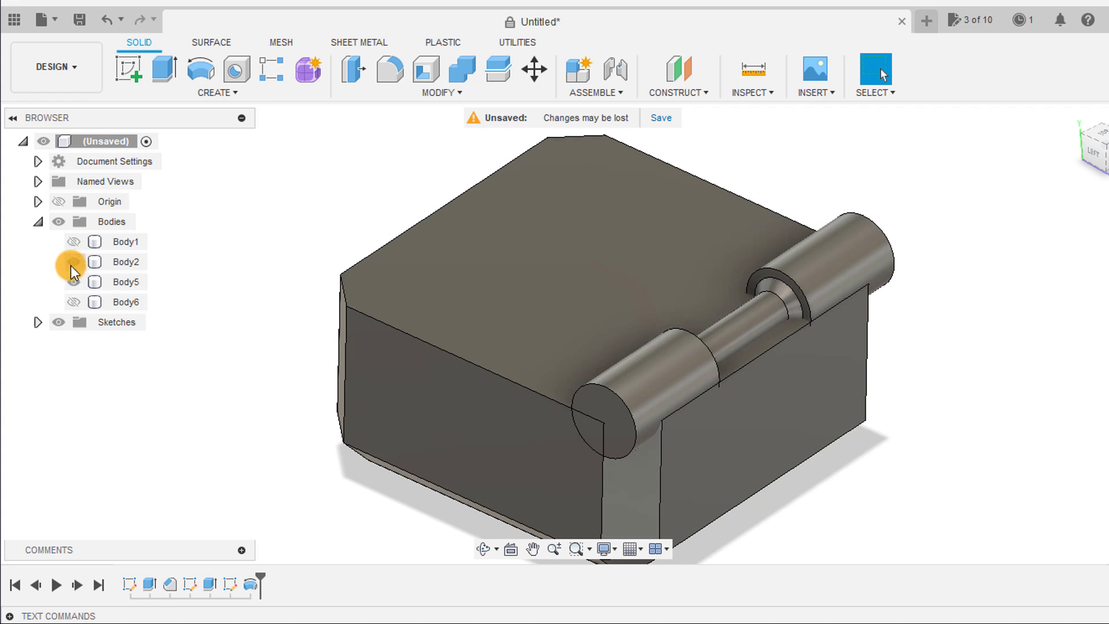
{"action": "left_click", "coordinate": [72, 263]}
{"action": "middle_click_drag", "start_coordinate": [485, 303], "coordinate": [397, 280], "text": "shift"}
{"action": "left_click", "coordinate": [75, 282]}
{"action": "left_click", "coordinate": [74, 302]}
{"action": "middle_click_drag", "start_coordinate": [426, 352], "coordinate": [453, 317], "text": "shift"}
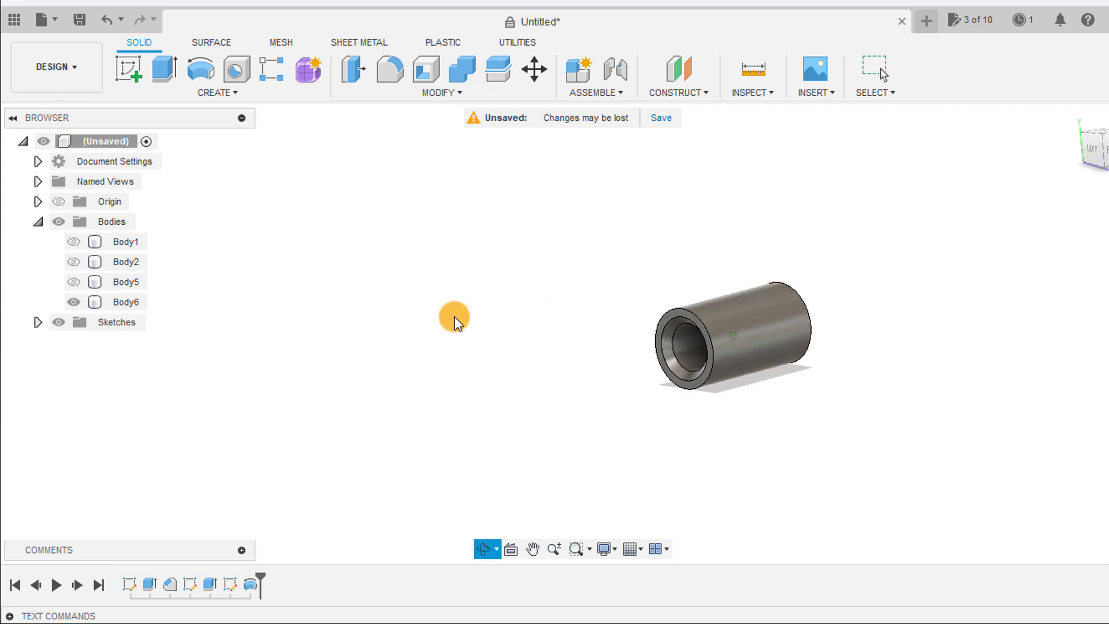
{"action": "left_click", "coordinate": [74, 281]}
{"action": "middle_click_drag", "start_coordinate": [256, 307], "coordinate": [248, 265], "text": "shift"}
{"action": "left_click", "coordinate": [73, 261]}
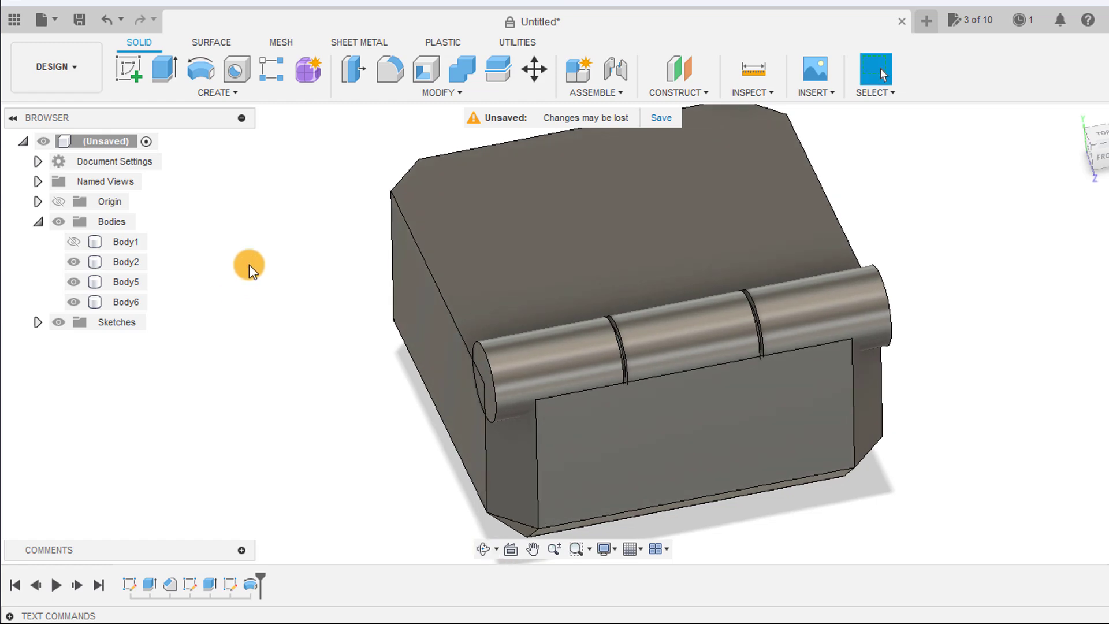
{"action": "left_click", "coordinate": [1075, 117]}
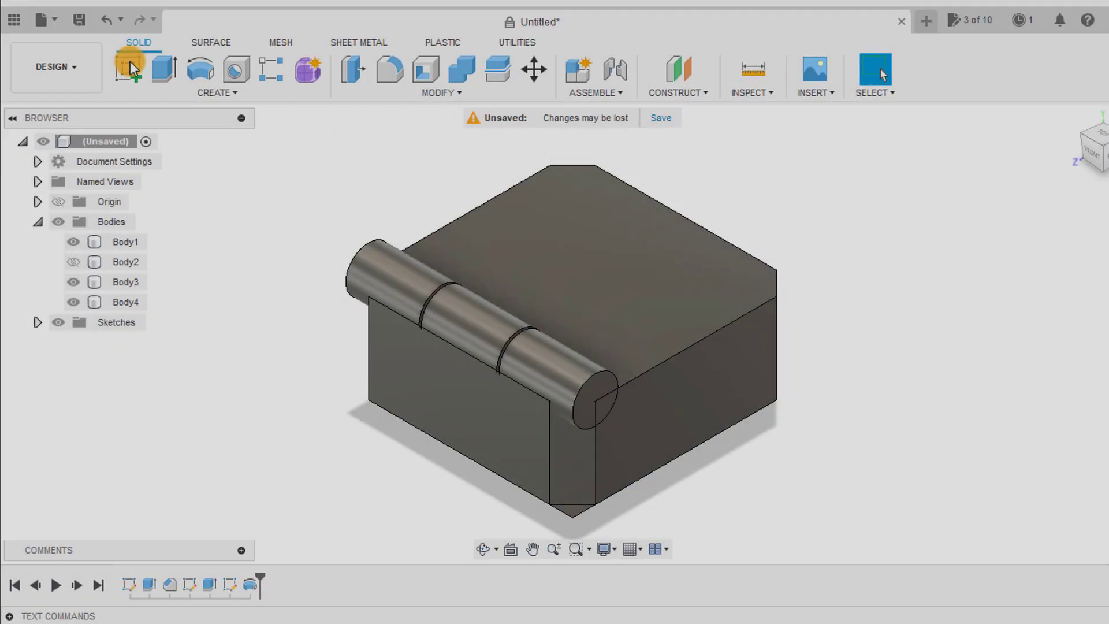
Start a new sketch from the Create group
{"action": "left_click", "coordinate": [130, 65]}
Sketch on an origin plane and project the hinge cylinder's circular end face
{"action": "left_click", "coordinate": [551, 222]}
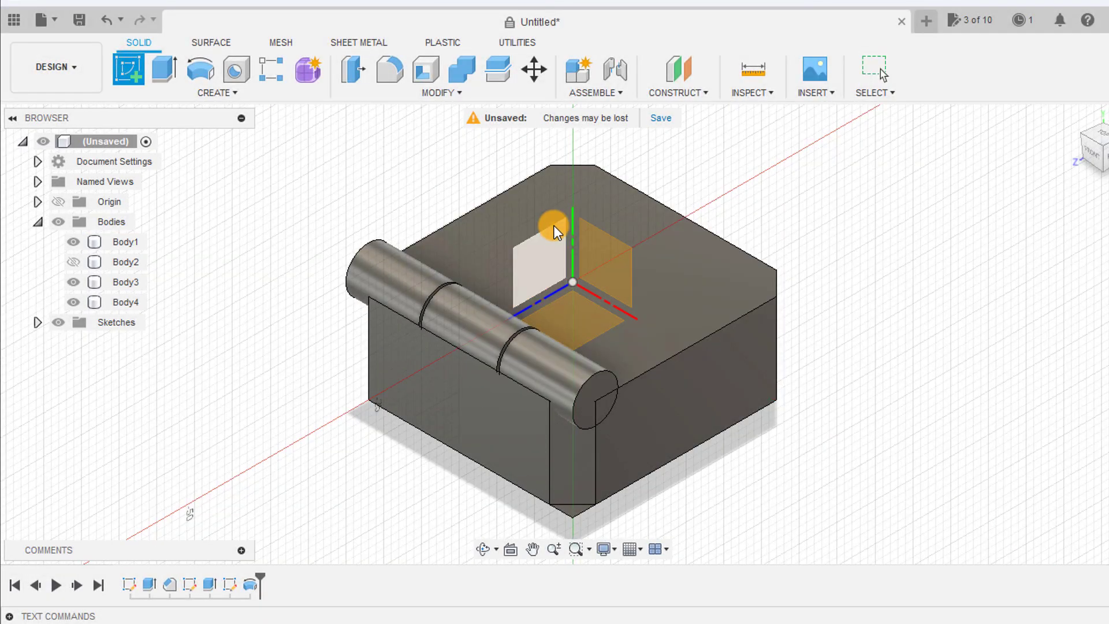
{"action": "key", "text": "p"}
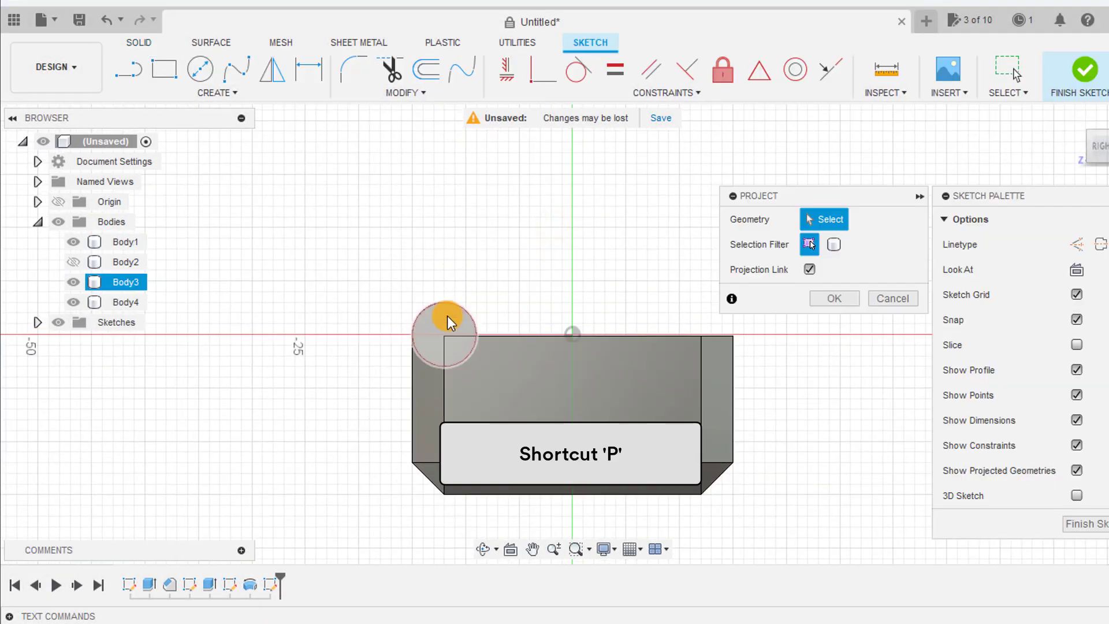
{"action": "left_click", "coordinate": [448, 318]}
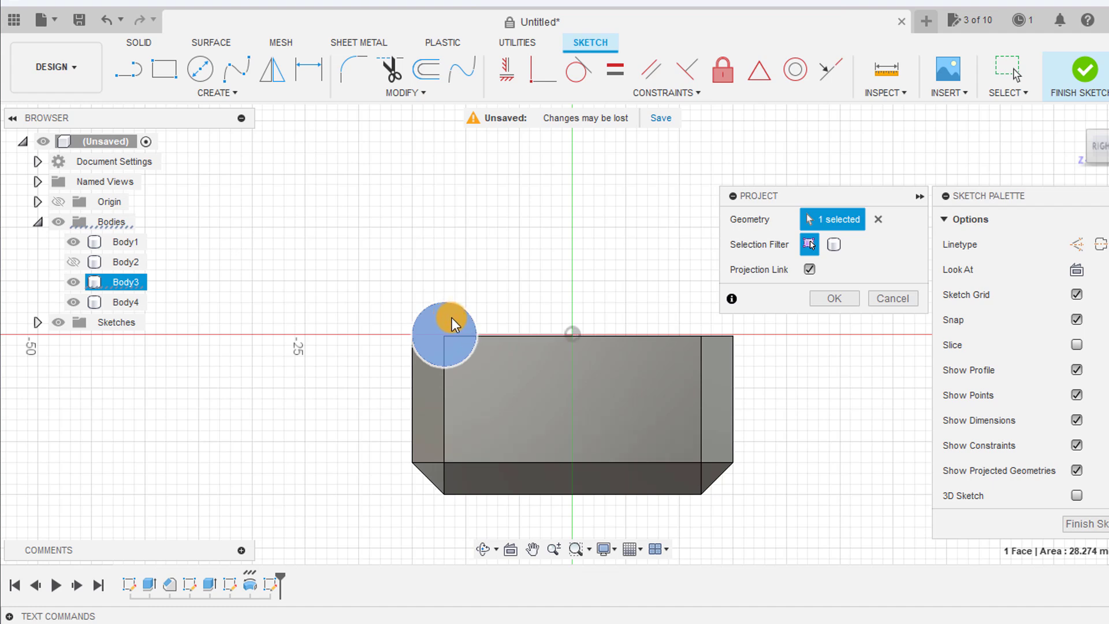
{"action": "key", "text": "Return"}
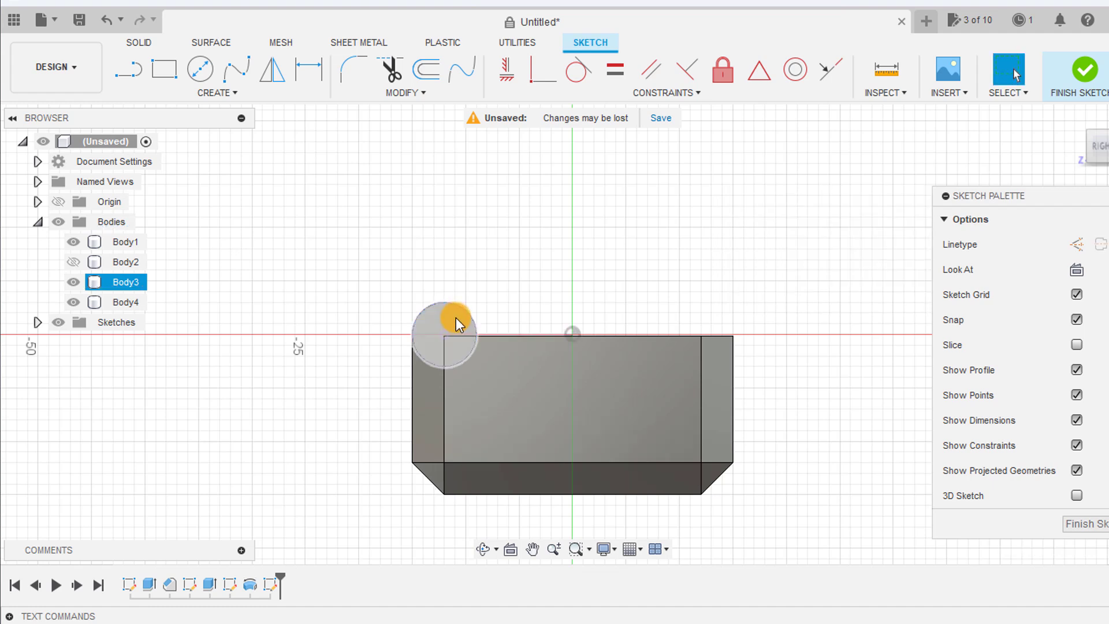
Offset the projected circle by -tol and by tol
{"action": "key", "text": "o"}
{"action": "scroll", "coordinate": [451, 345], "scroll_direction": "up", "scroll_amount": 3}
{"action": "scroll", "coordinate": [434, 328], "scroll_direction": "up", "scroll_amount": 2}
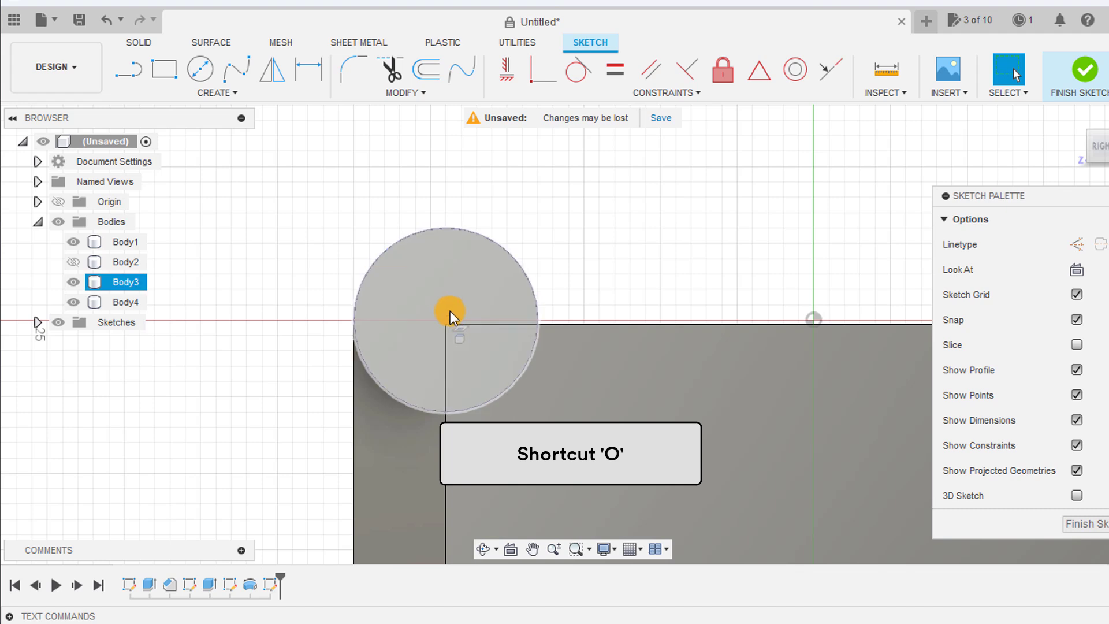
{"action": "key", "text": "o"}
{"action": "left_click", "coordinate": [498, 244]}
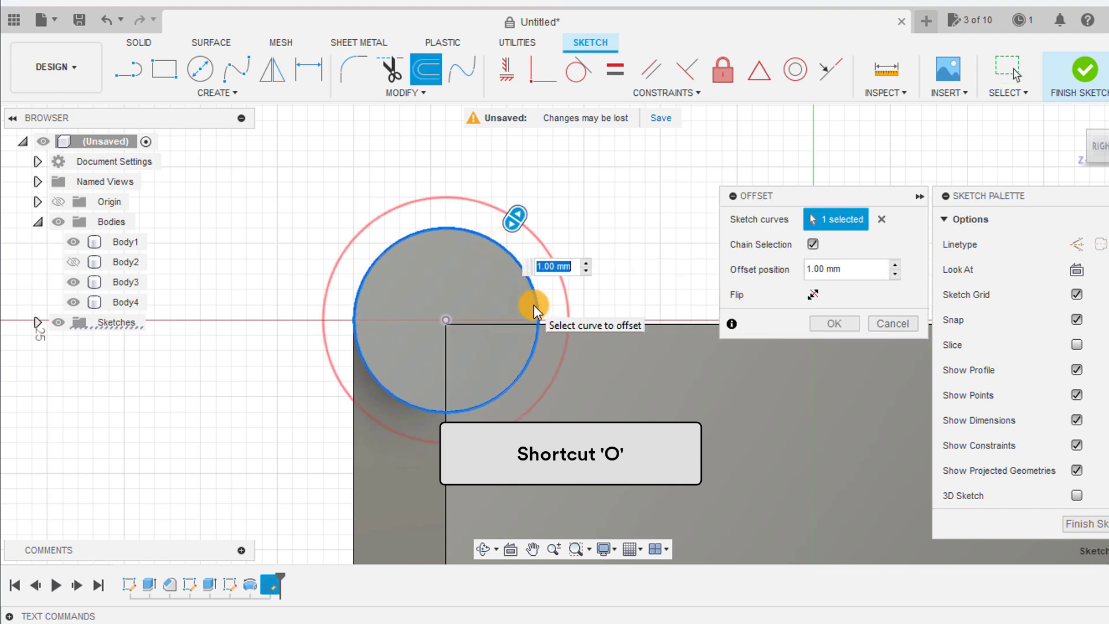
{"action": "type", "text": "-tol"}
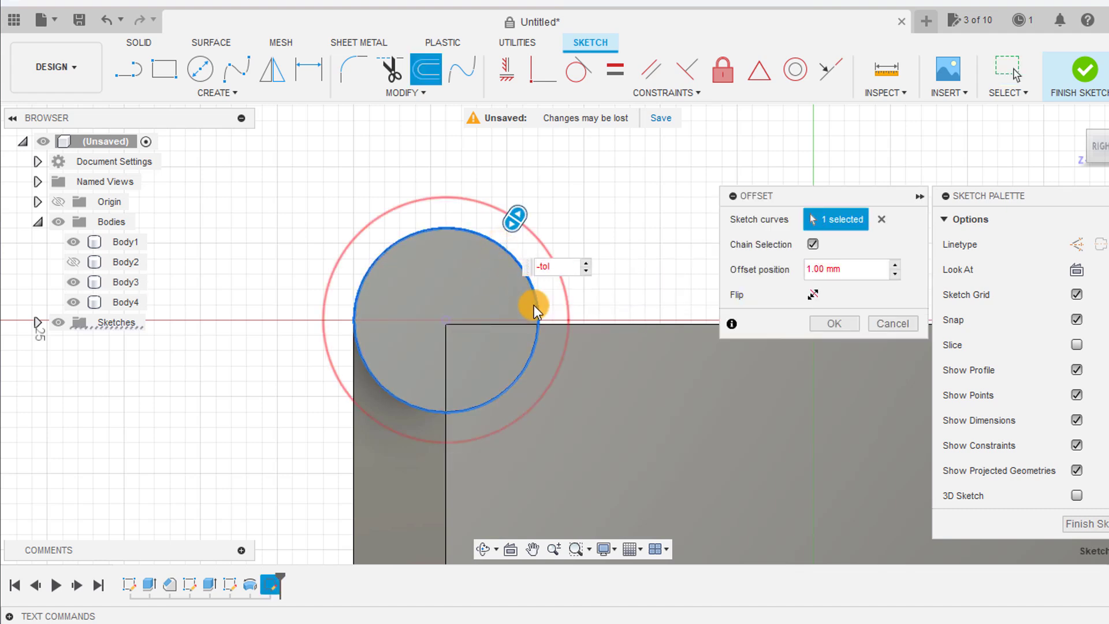
{"action": "key", "text": "Return"}
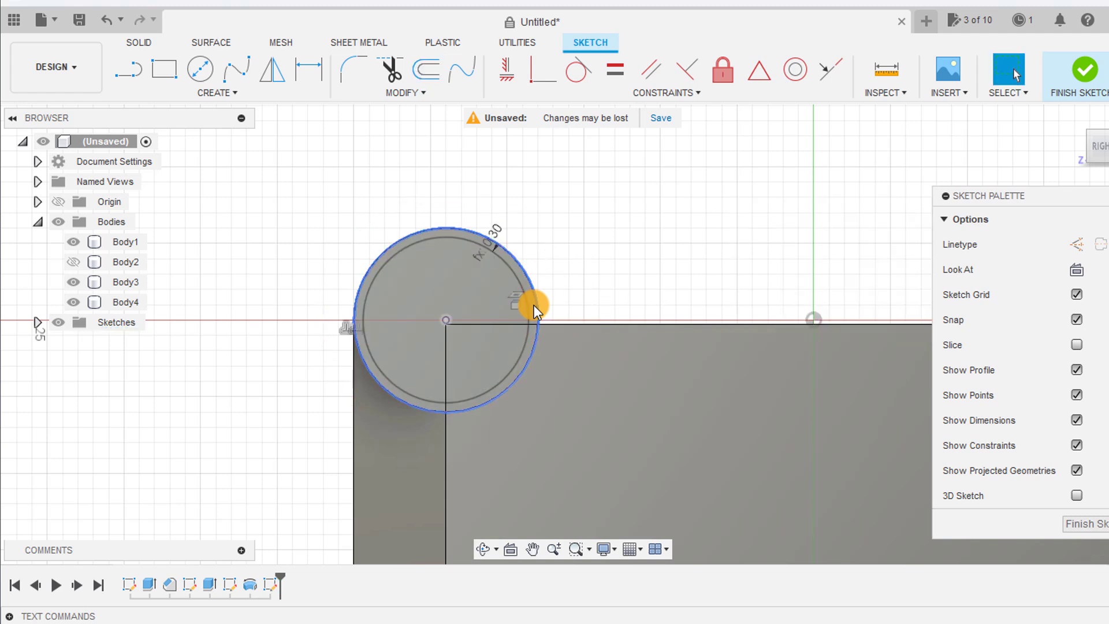
{"action": "key", "text": "o"}
{"action": "left_click", "coordinate": [527, 272]}
{"action": "type", "text": "tol"}
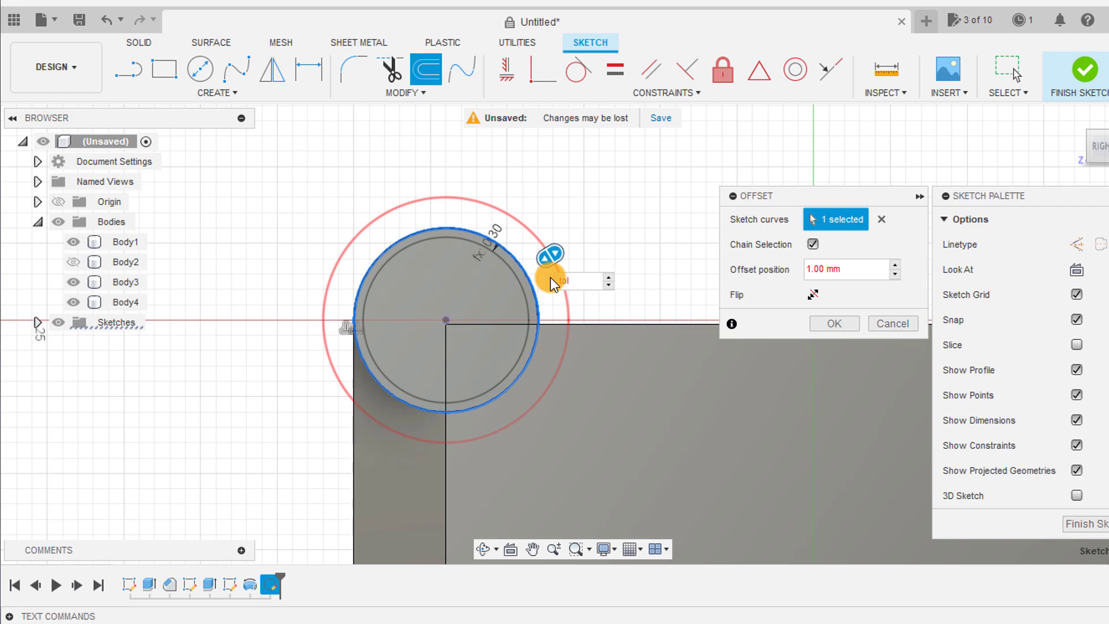
{"action": "key", "text": "Return"}
Hide Body3 and Body4 and select the inner circle profile
{"action": "middle_click_drag", "start_coordinate": [263, 278], "coordinate": [185, 262], "text": "shift"}
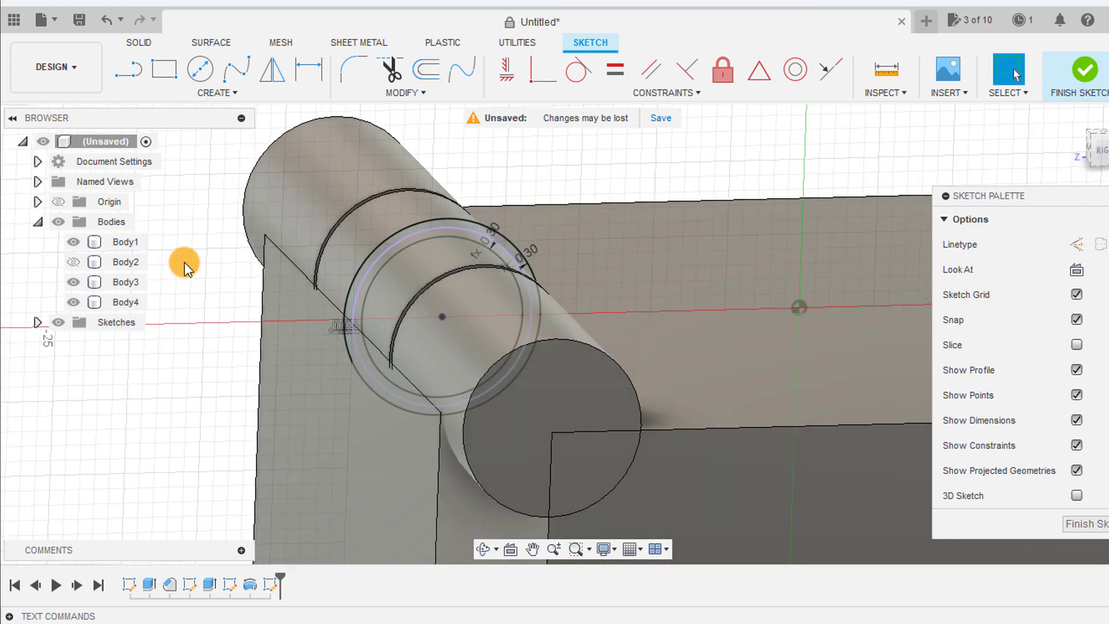
{"action": "left_click", "coordinate": [74, 283]}
{"action": "left_click", "coordinate": [70, 301]}
{"action": "left_click", "coordinate": [439, 280]}
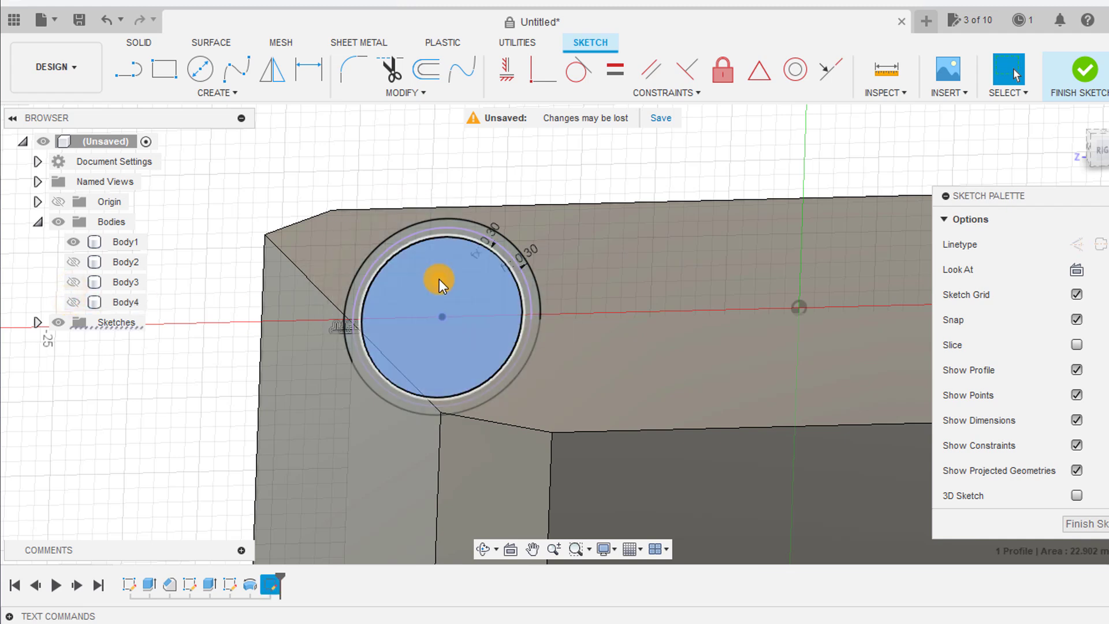
Extrude-cut the circle profile boxsize symmetrically through both cube halves
{"action": "key", "text": "e"}
{"action": "left_click", "coordinate": [75, 254]}
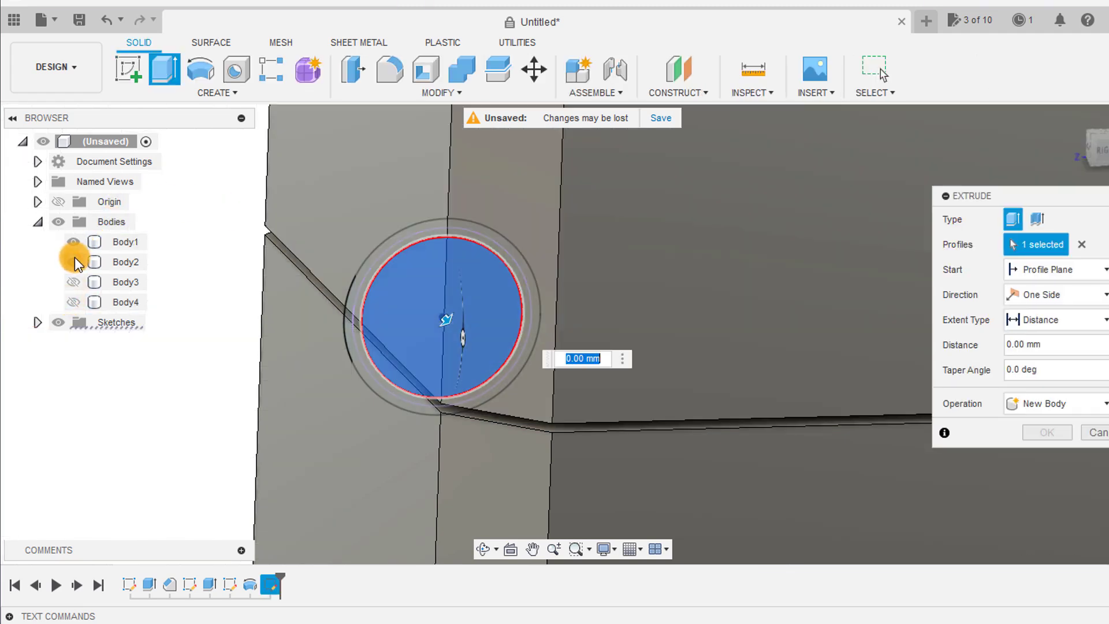
{"action": "scroll", "coordinate": [310, 264], "scroll_direction": "down", "scroll_amount": 3}
{"action": "type", "text": "boxsize"}
{"action": "key", "text": "Return"}
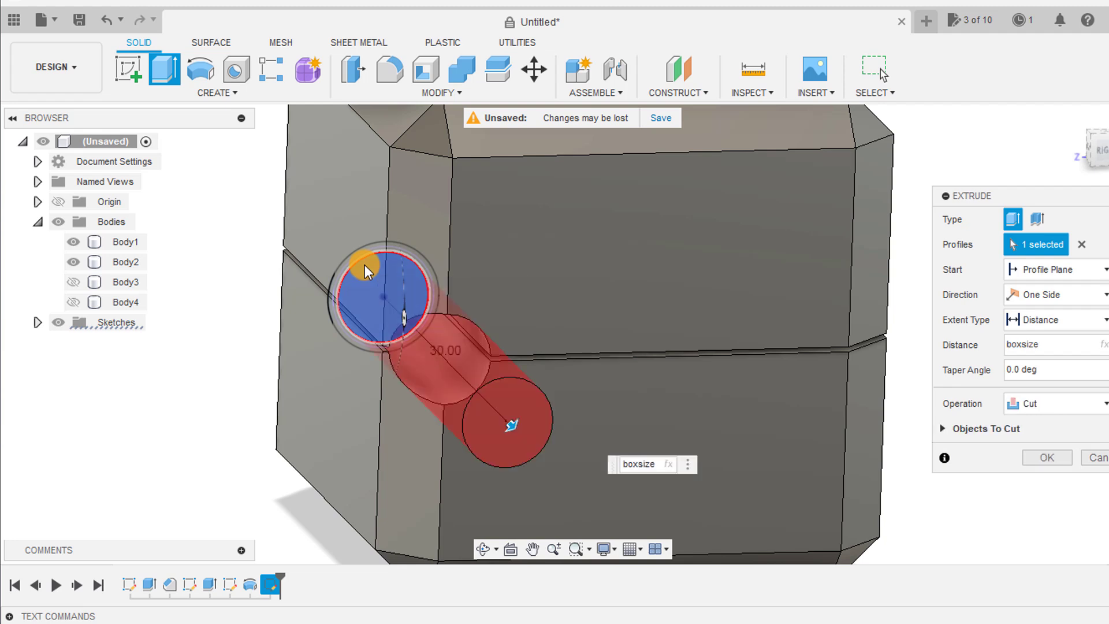
{"action": "left_click", "coordinate": [1045, 303]}
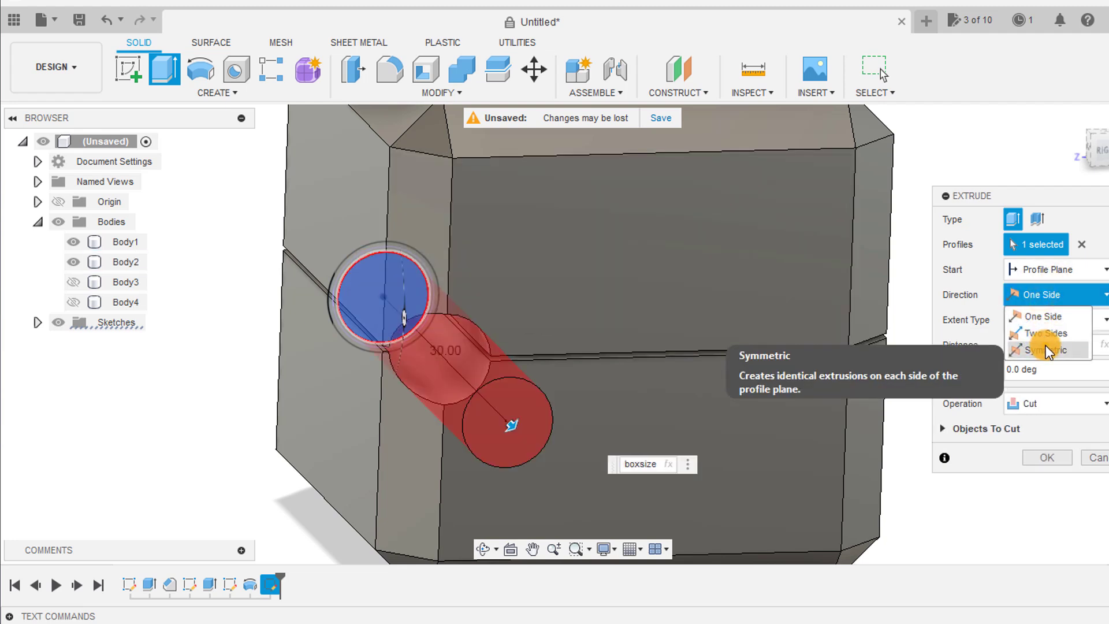
{"action": "left_click", "coordinate": [1046, 349]}
{"action": "middle_click_drag", "start_coordinate": [564, 355], "coordinate": [1004, 438], "text": "shift"}
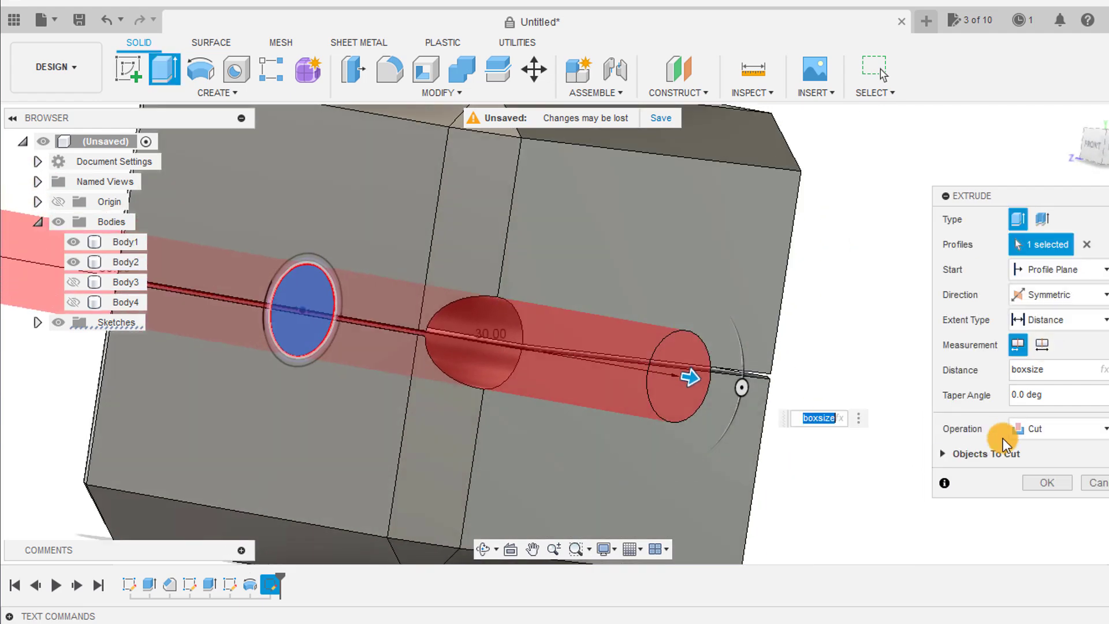
{"action": "left_click", "coordinate": [1047, 476]}
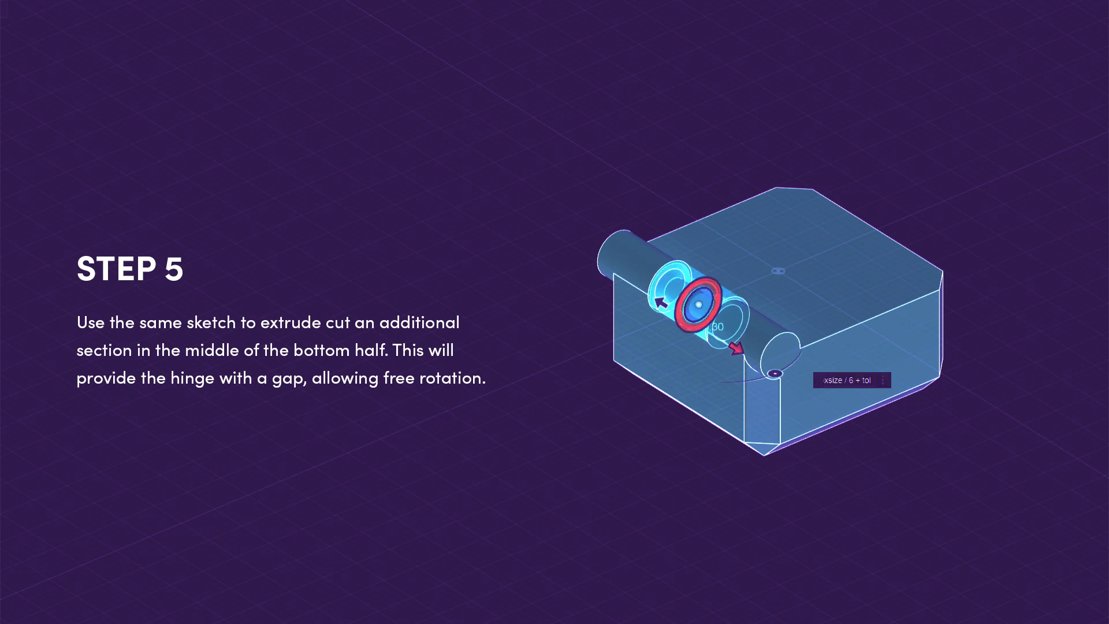
Hide Body2 and orbit to view the bottom half's half-round hinge groove
{"action": "left_click", "coordinate": [73, 263]}
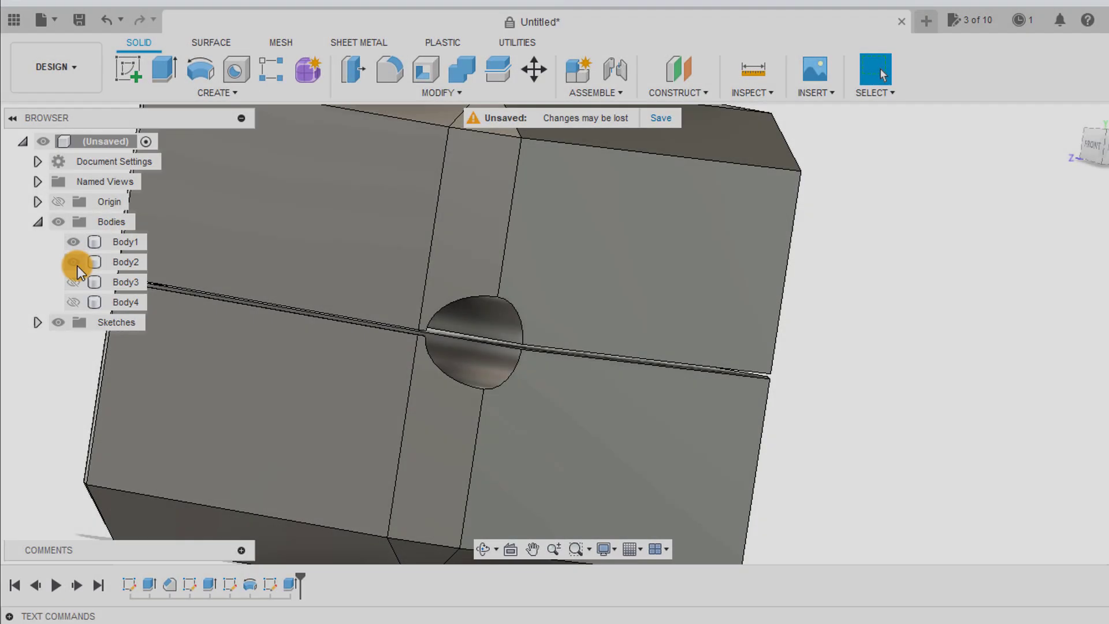
{"action": "left_click", "coordinate": [348, 252]}
{"action": "middle_click_drag", "start_coordinate": [348, 252], "coordinate": [302, 245], "text": "shift"}
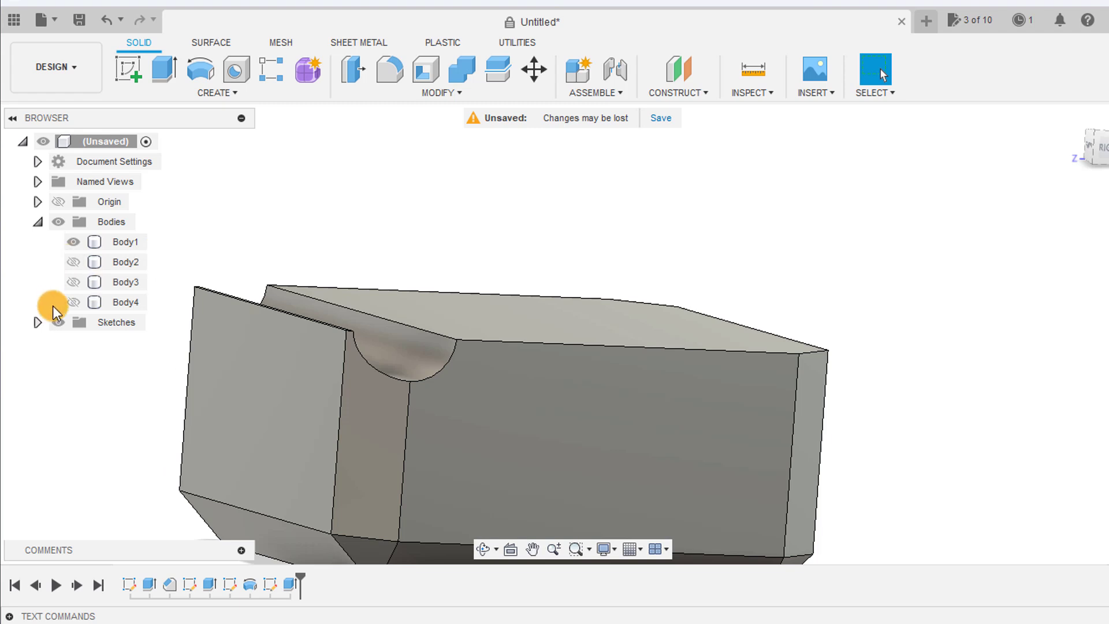
Show Sketch4 and select its circle and both outer ring profiles for extrusion
{"action": "left_click", "coordinate": [25, 318]}
{"action": "left_click", "coordinate": [69, 399]}
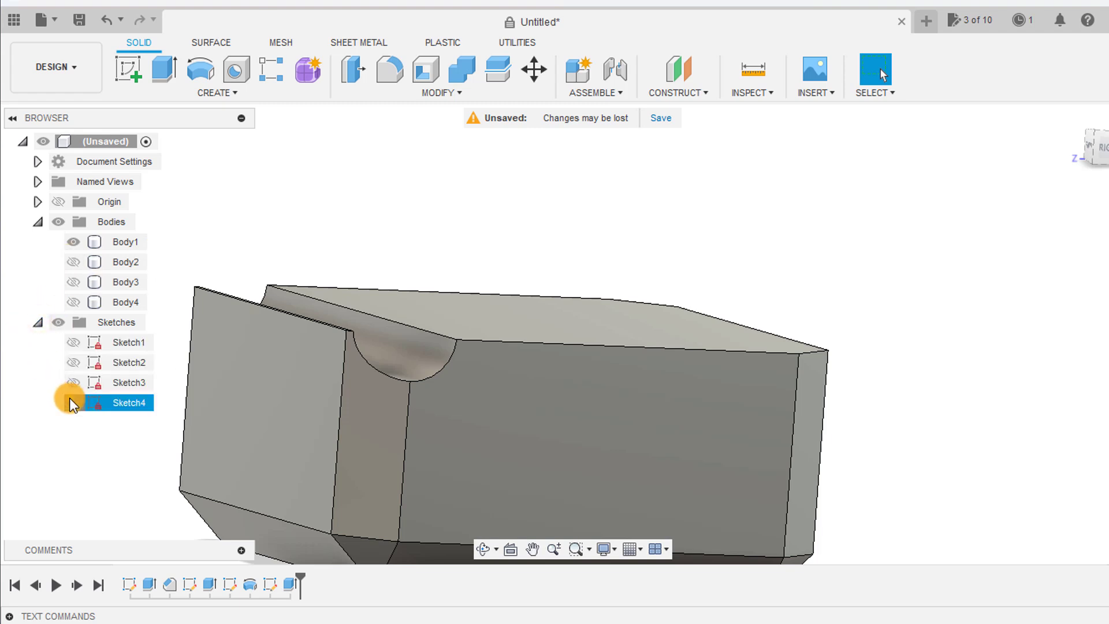
{"action": "left_click", "coordinate": [72, 401]}
{"action": "left_click", "coordinate": [317, 283]}
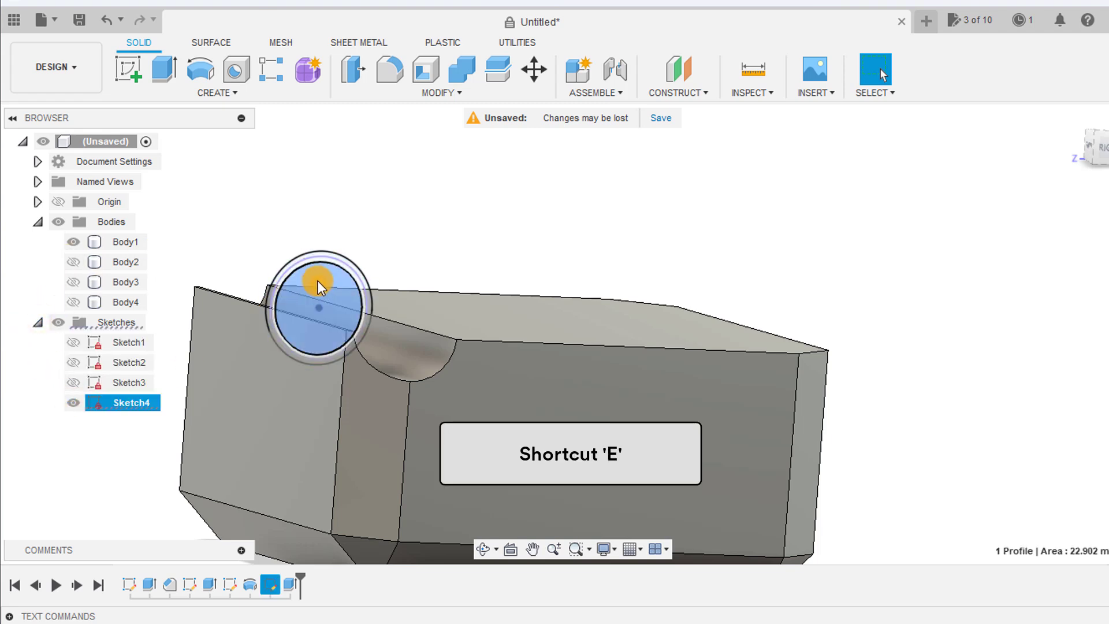
{"action": "scroll", "coordinate": [317, 281], "scroll_direction": "up", "scroll_amount": 2}
{"action": "key", "text": "e"}
{"action": "left_click", "coordinate": [357, 261]}
{"action": "left_click", "coordinate": [359, 253]}
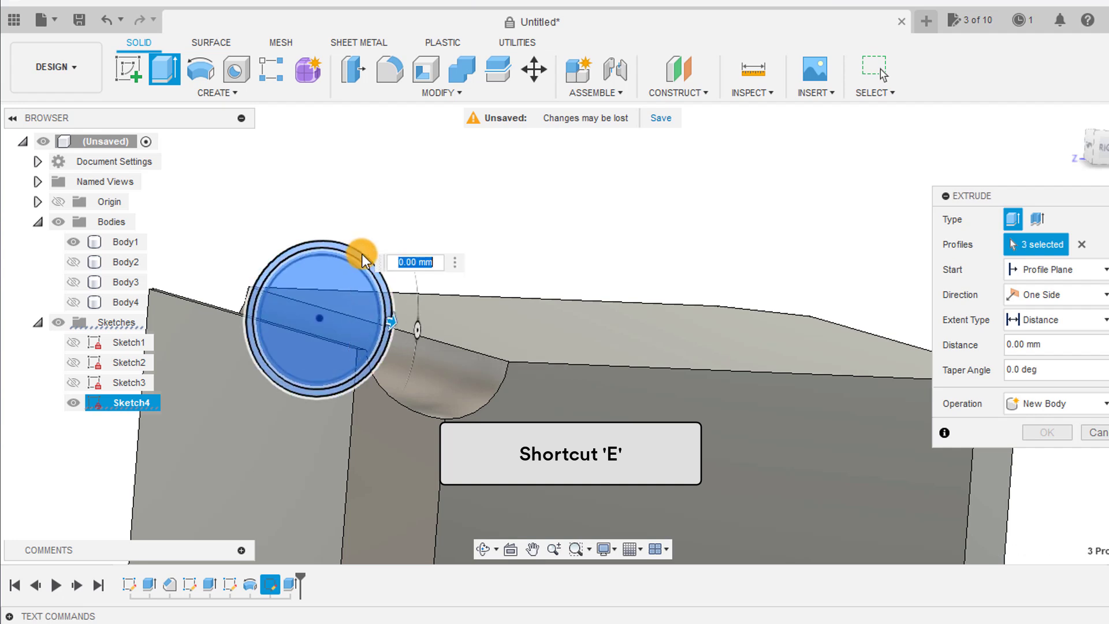
Cut the three profiles symmetrically by boxsize / 6 + tol to gap the hinge middle
{"action": "type", "text": "b"}
{"action": "key", "text": "Return"}
{"action": "type", "text": "/6"}
{"action": "key", "text": "Return"}
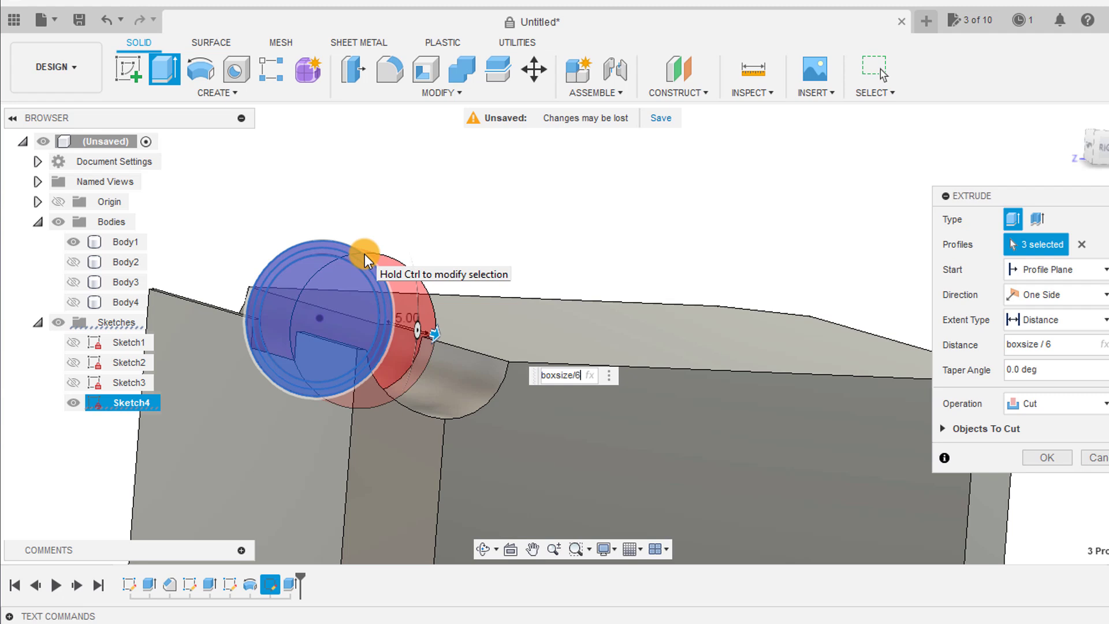
{"action": "type", "text": "+tol"}
{"action": "key", "text": "Return"}
{"action": "middle_click_drag", "start_coordinate": [355, 251], "coordinate": [408, 321], "text": "shift"}
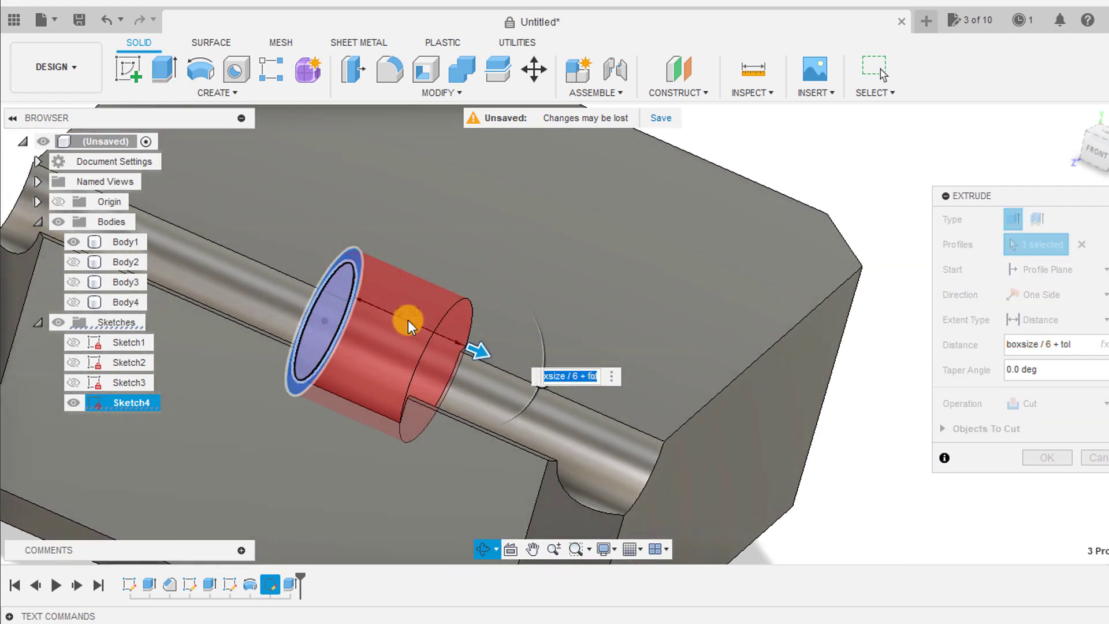
{"action": "left_click", "coordinate": [1052, 294]}
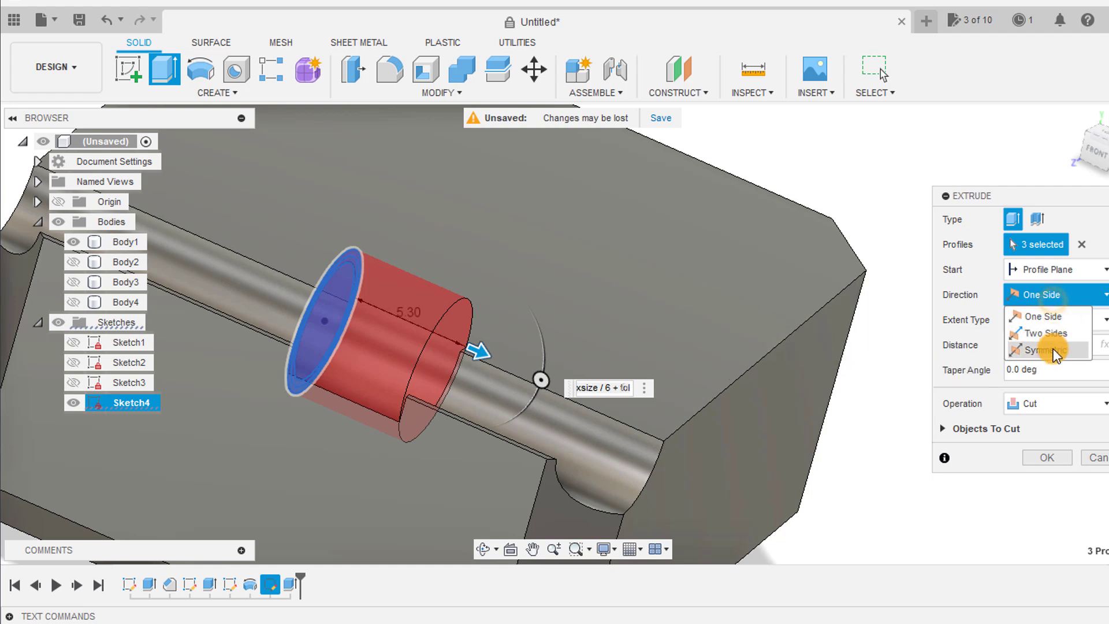
{"action": "left_click", "coordinate": [1053, 348]}
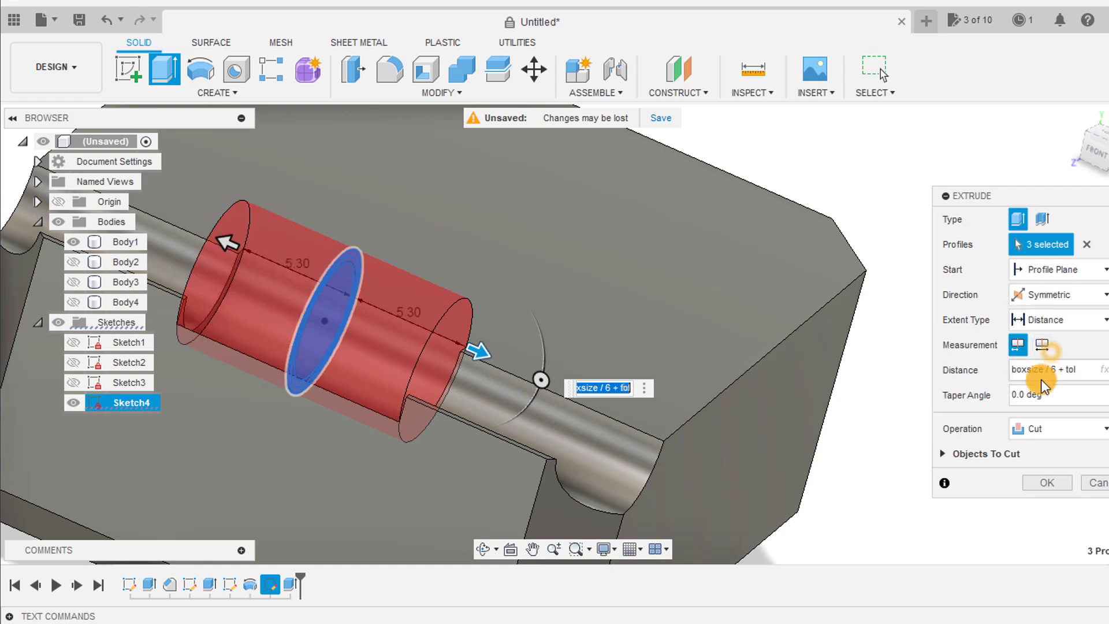
{"action": "left_click", "coordinate": [1043, 489]}
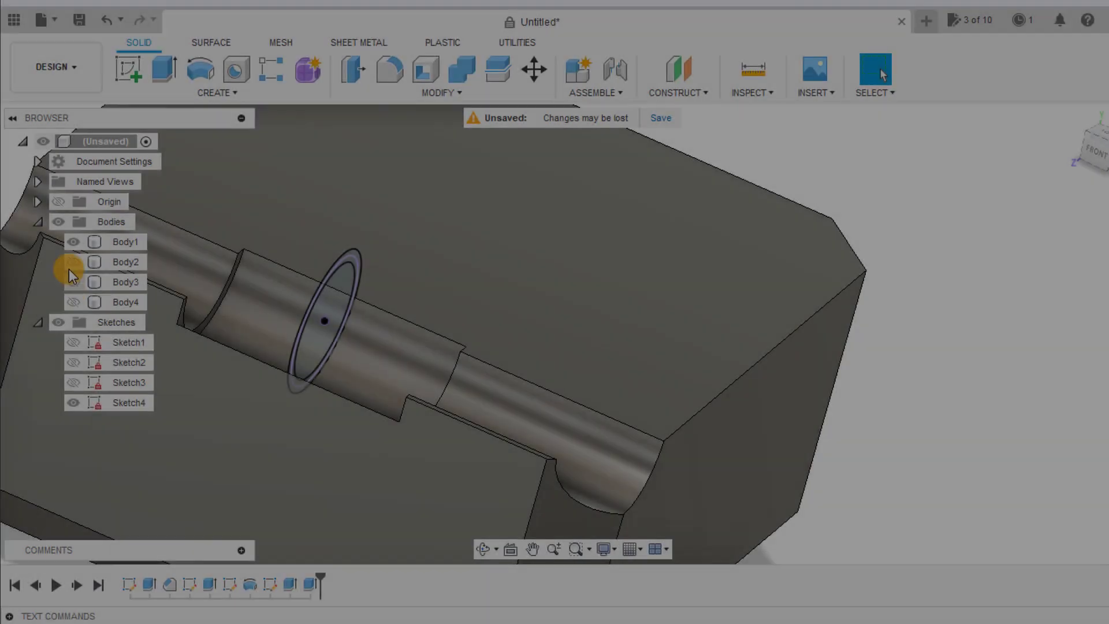
Make Body3 visible again and view the gapped hinge from above
{"action": "left_click", "coordinate": [70, 283]}
{"action": "middle_click_drag", "start_coordinate": [193, 292], "coordinate": [609, 193], "text": "shift"}
{"action": "left_click", "coordinate": [609, 193]}
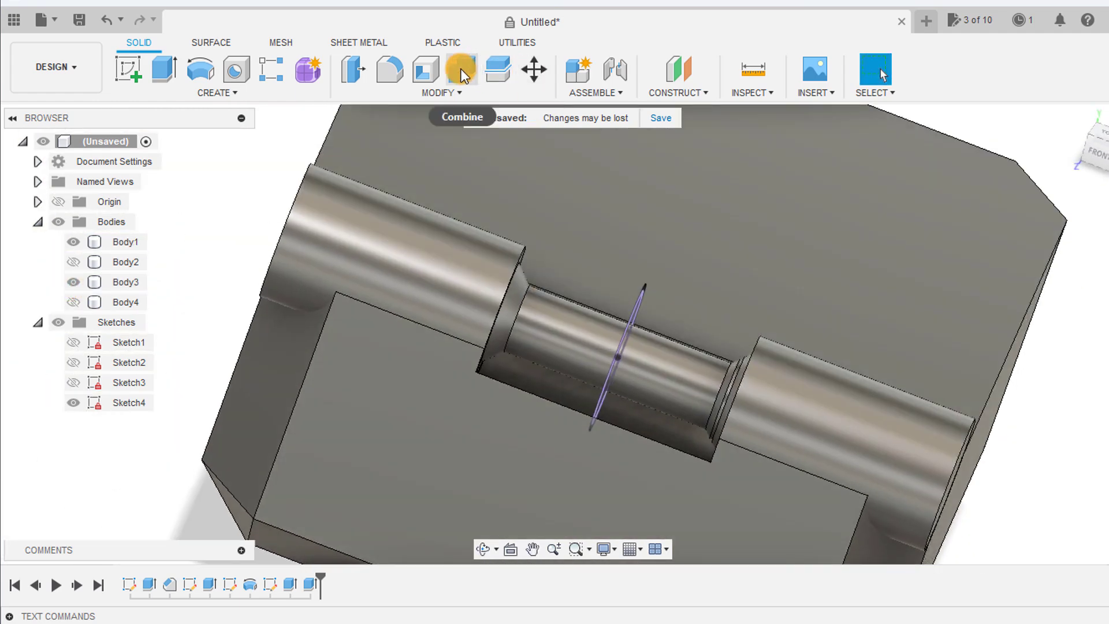
{"action": "left_click", "coordinate": [461, 68]}
{"action": "left_click", "coordinate": [439, 272]}
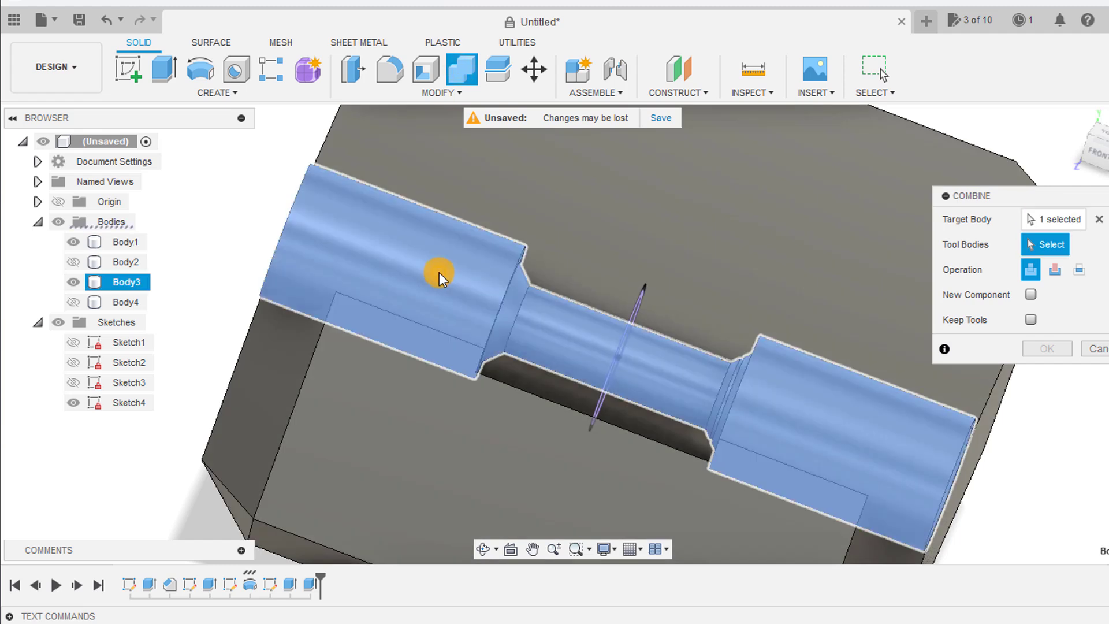
{"action": "left_click", "coordinate": [429, 365]}
{"action": "middle_click_drag", "start_coordinate": [430, 415], "coordinate": [1087, 353], "text": "shift"}
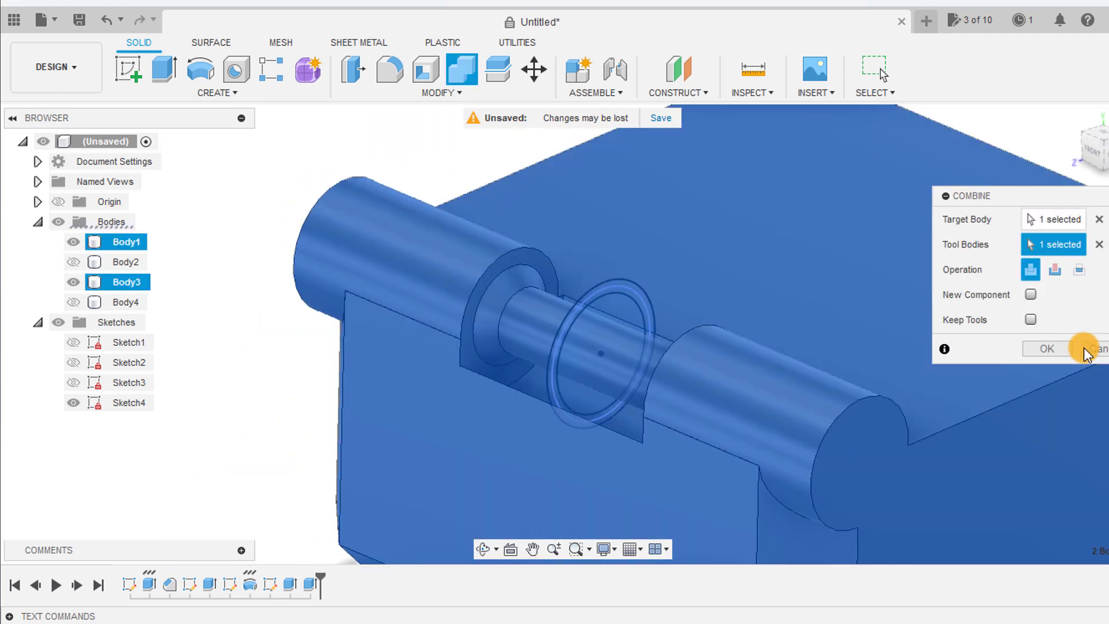
{"action": "left_click", "coordinate": [1053, 348]}
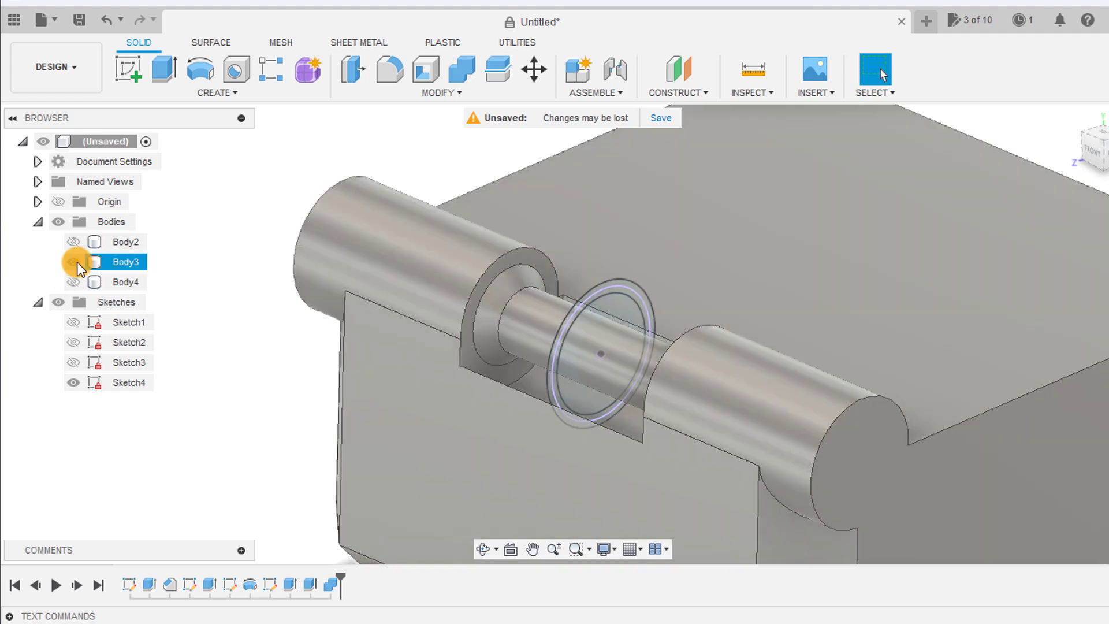
{"action": "left_click", "coordinate": [74, 263]}
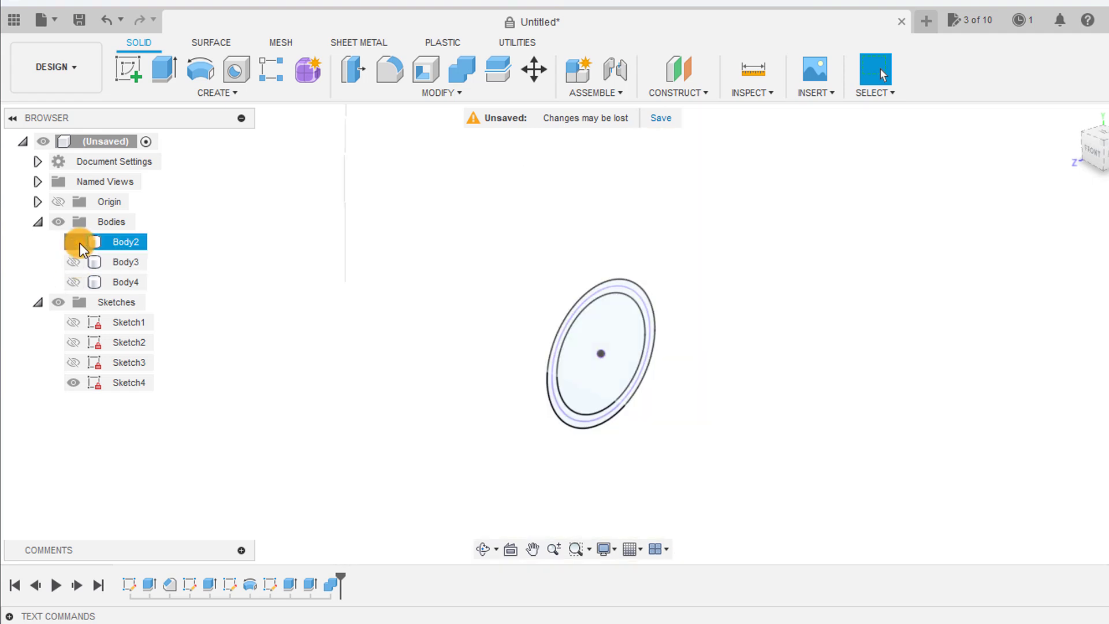
{"action": "left_click", "coordinate": [74, 242]}
{"action": "left_click", "coordinate": [74, 282]}
{"action": "middle_click_drag", "start_coordinate": [500, 366], "coordinate": [461, 146], "text": "shift"}
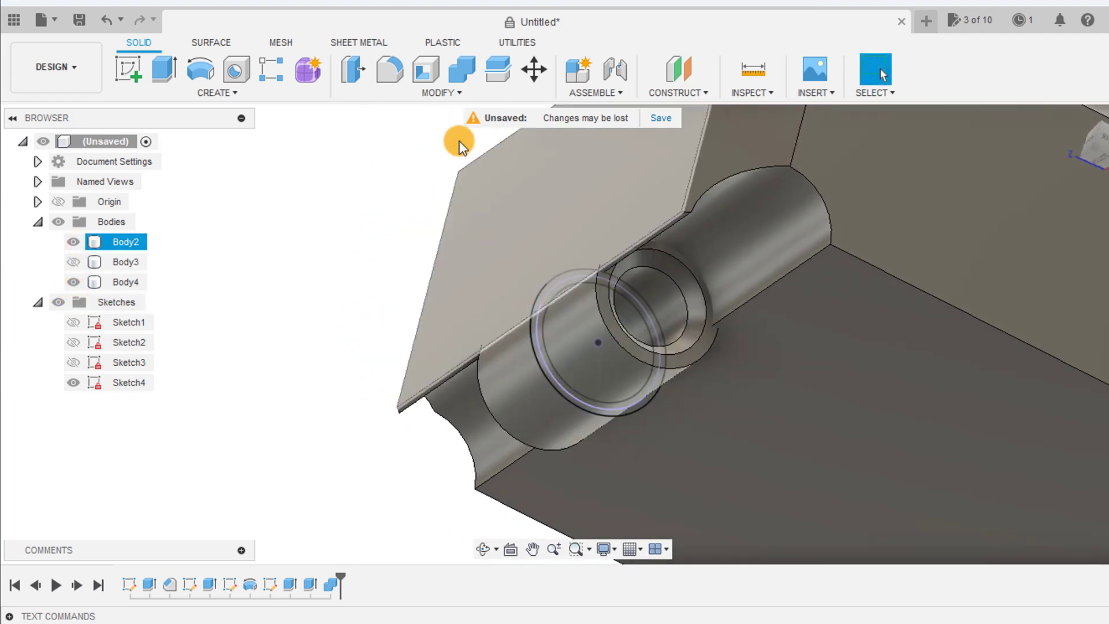
{"action": "left_click", "coordinate": [455, 72]}
{"action": "left_click", "coordinate": [501, 365]}
{"action": "left_click", "coordinate": [537, 242]}
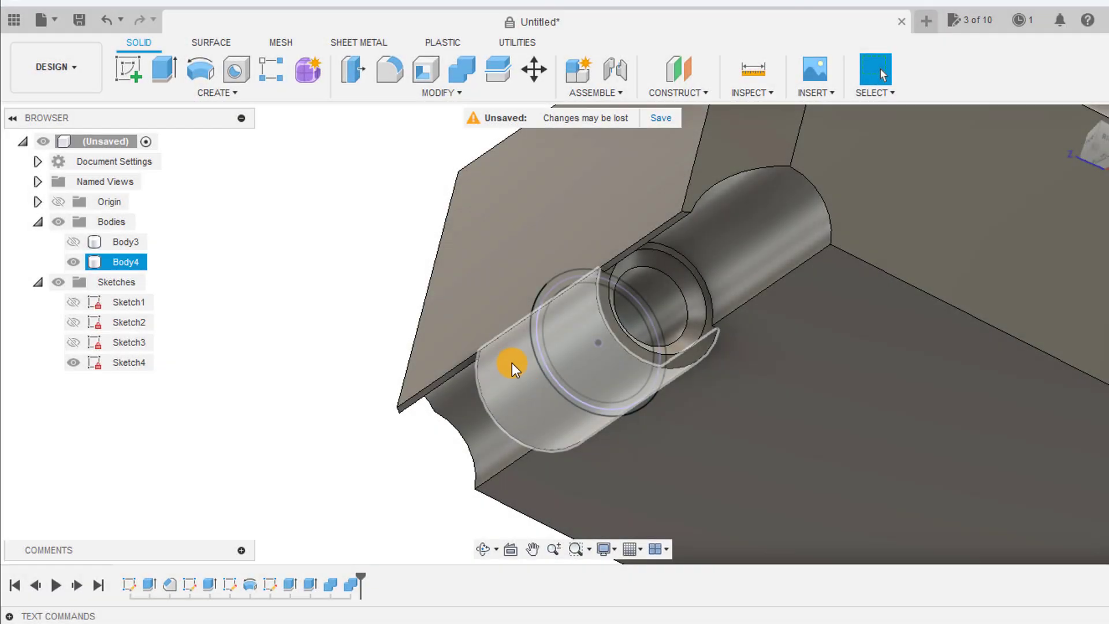
Create a sketch on the hinge barrel's ring face and project the outer circle into it
{"action": "left_click_drag", "start_coordinate": [511, 364], "coordinate": [612, 328]}
{"action": "left_click", "coordinate": [610, 317]}
{"action": "right_click", "coordinate": [605, 324]}
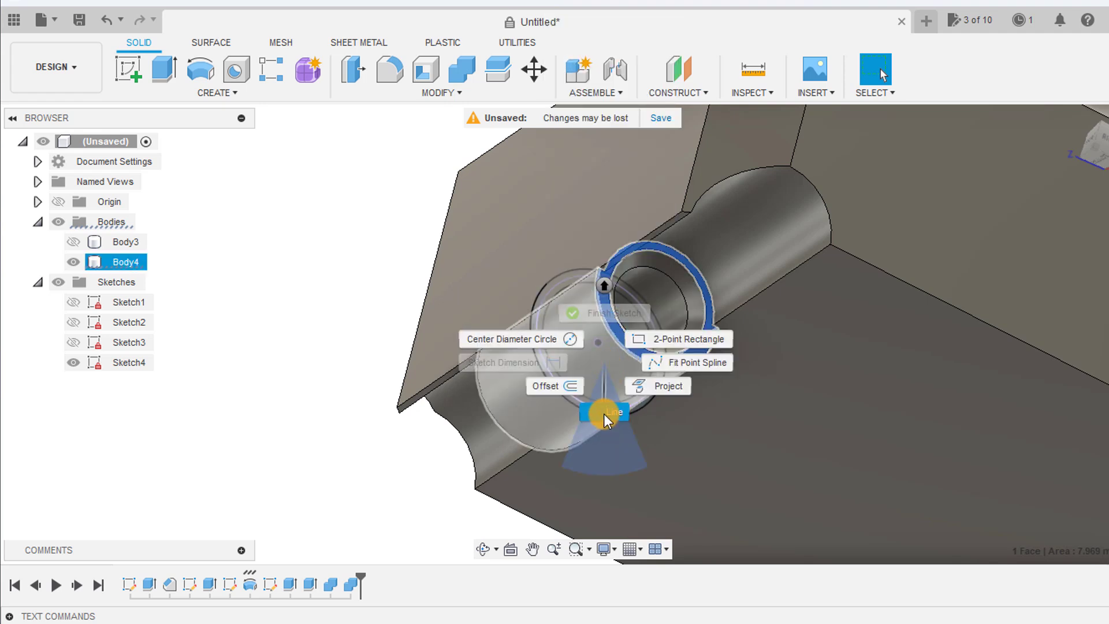
{"action": "left_click", "coordinate": [604, 414]}
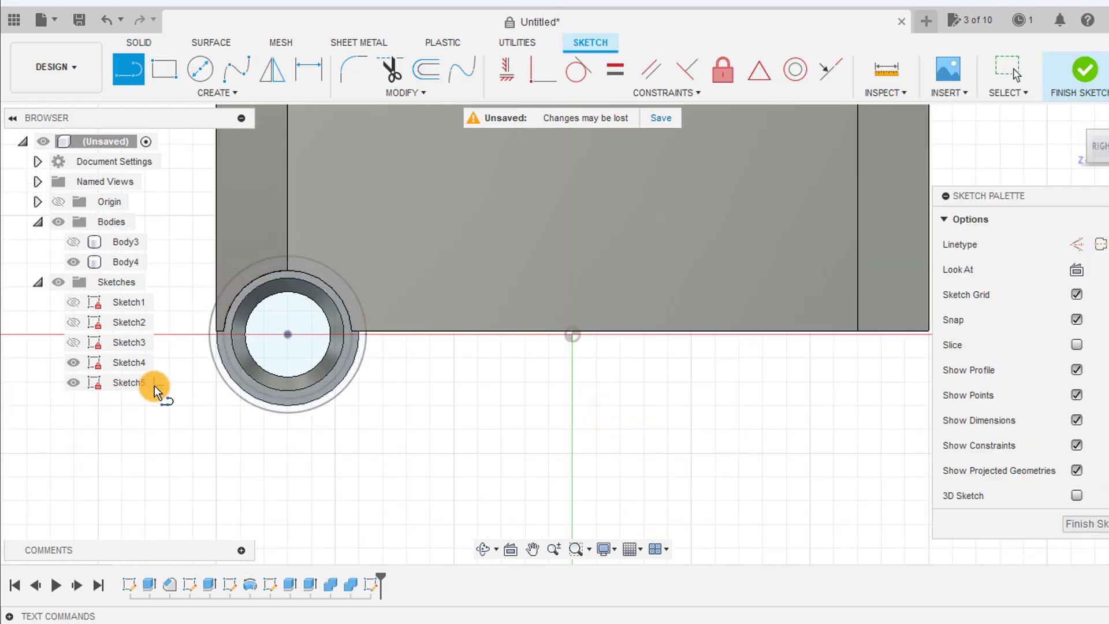
{"action": "key", "text": "p"}
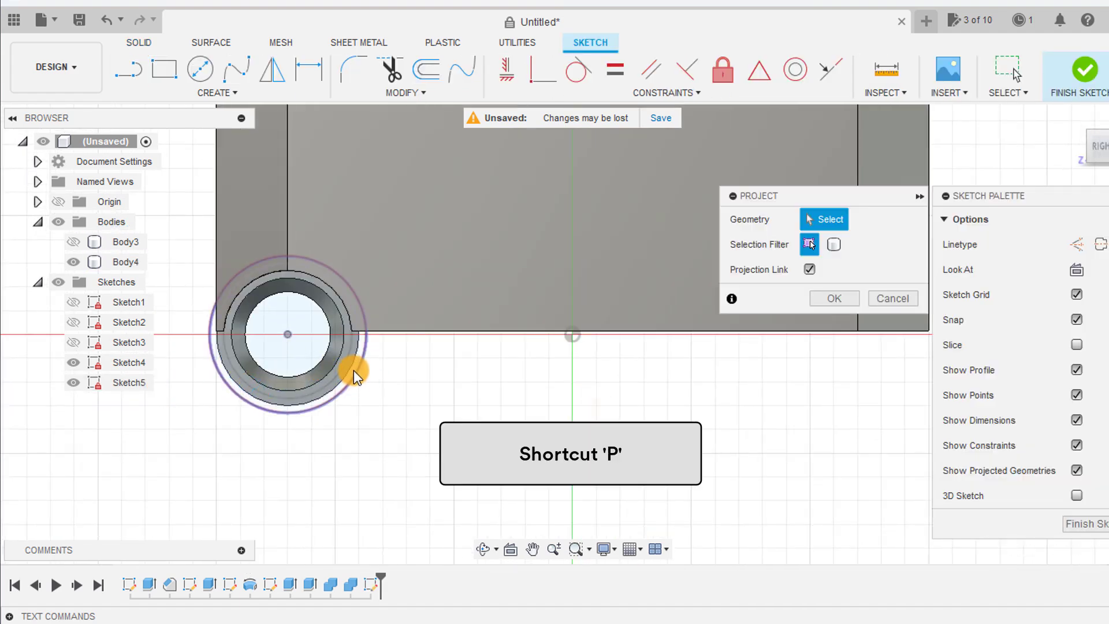
{"action": "left_click", "coordinate": [354, 370]}
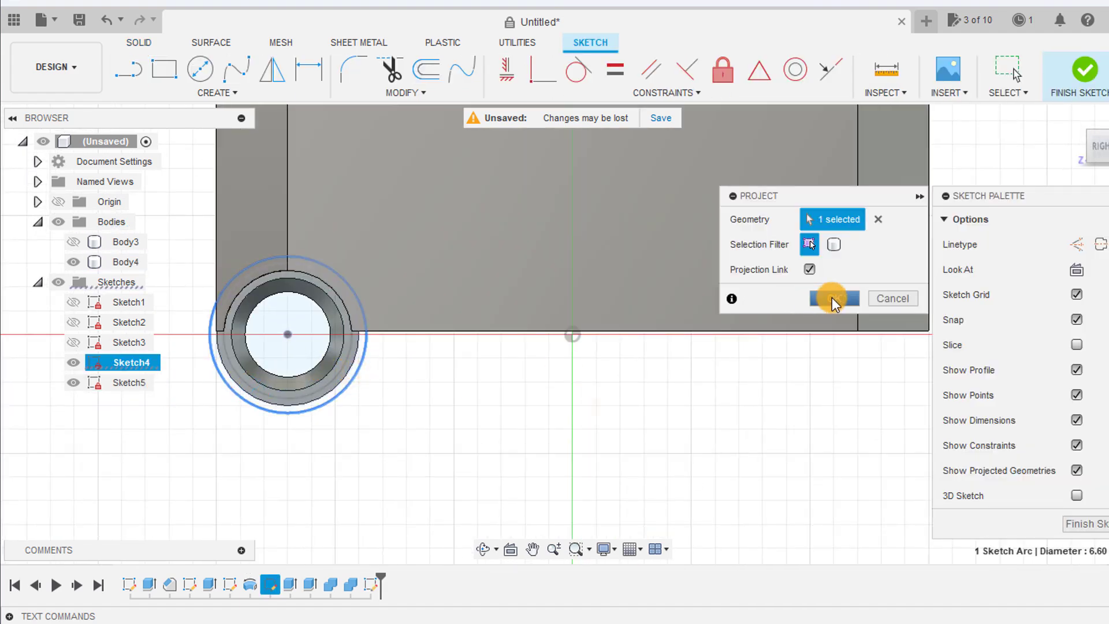
{"action": "left_click", "coordinate": [832, 297]}
Extrude-cut the two ring profiles and inner circle by boxsize into the top half
{"action": "middle_click_drag", "start_coordinate": [224, 418], "coordinate": [303, 386], "text": "shift"}
{"action": "key", "text": "e"}
{"action": "left_click", "coordinate": [337, 383]}
{"action": "left_click", "coordinate": [343, 366]}
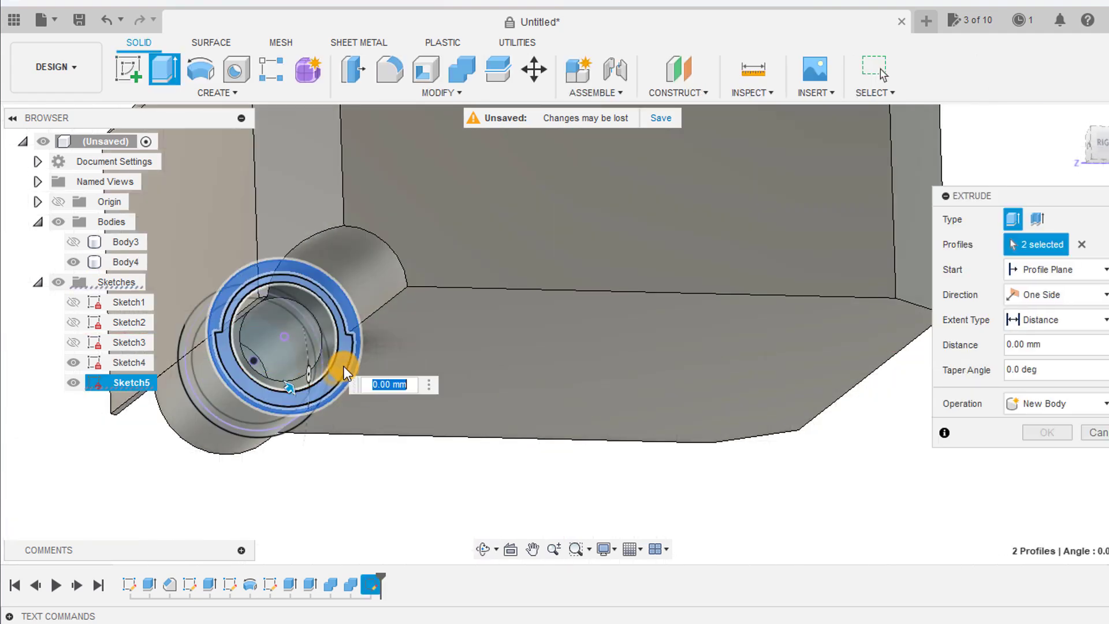
{"action": "left_click", "coordinate": [324, 359]}
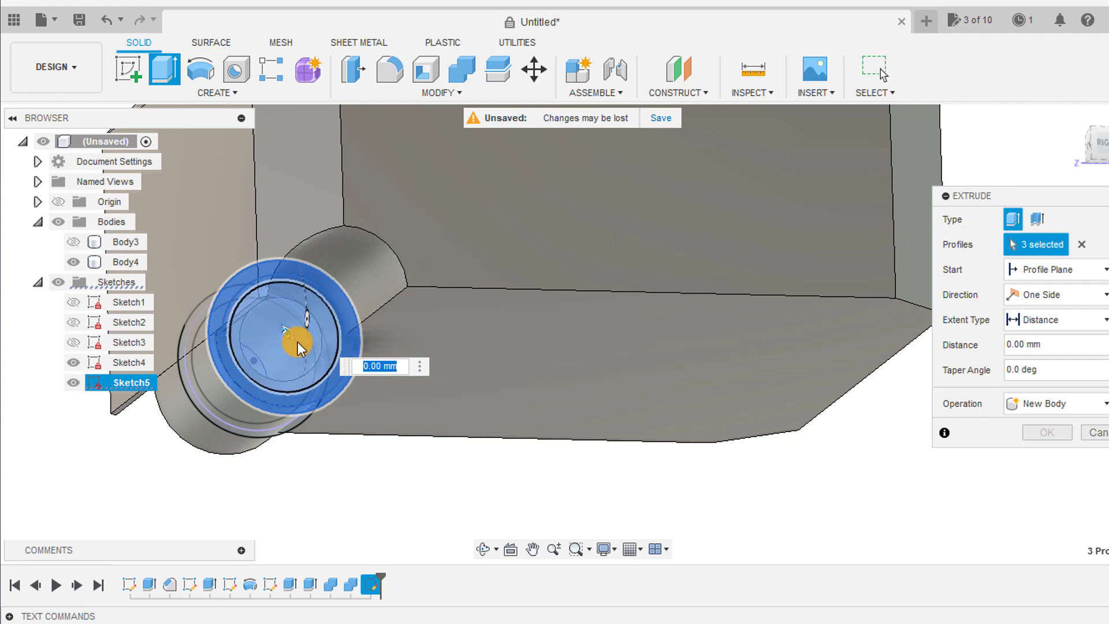
{"action": "type", "text": "boxsize"}
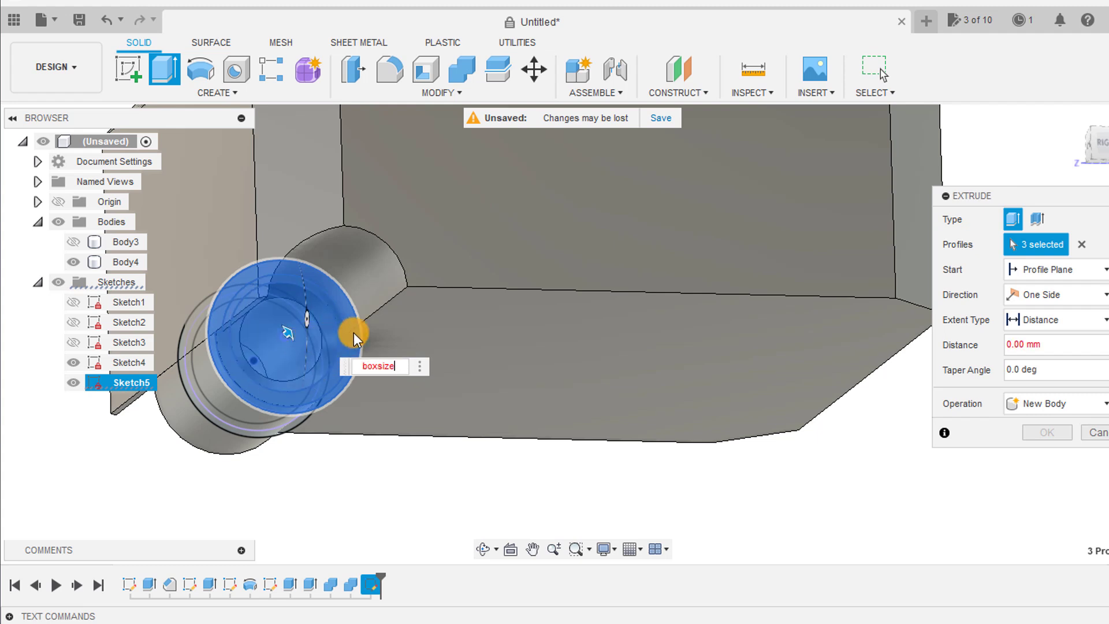
{"action": "key", "text": "Return"}
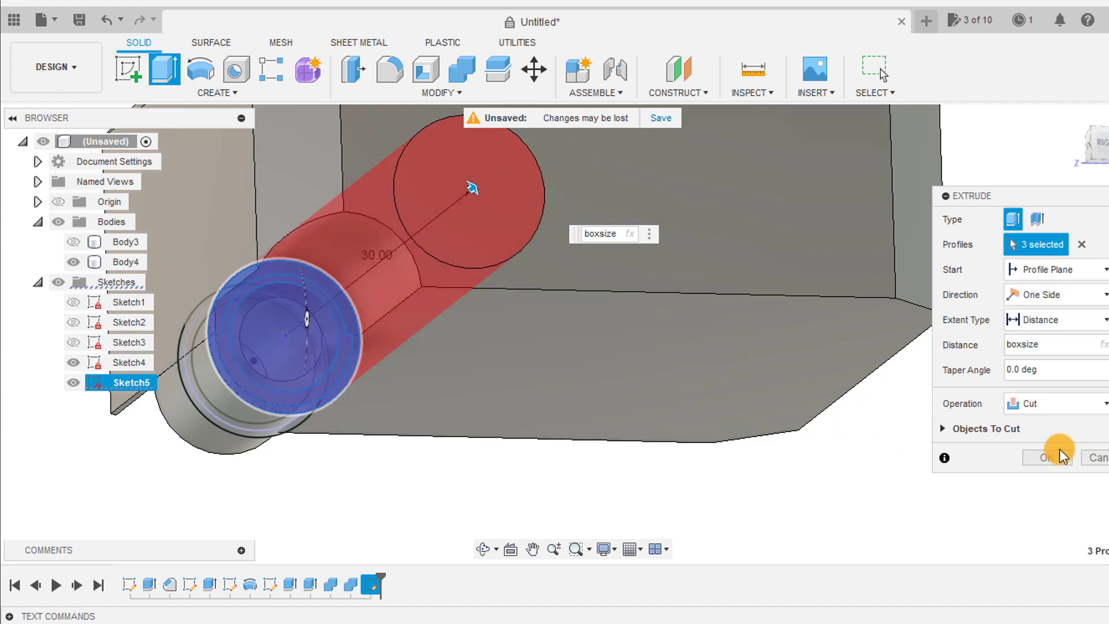
{"action": "left_click", "coordinate": [1059, 451]}
{"action": "middle_click_drag", "start_coordinate": [917, 461], "coordinate": [635, 415], "text": "shift"}
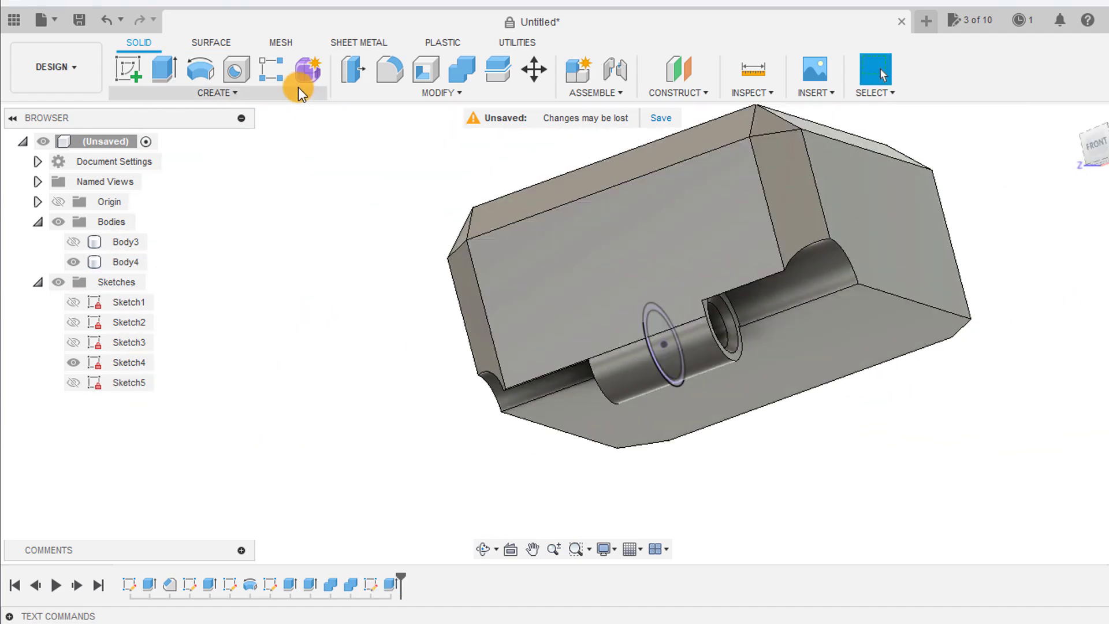
Mirror the latest boxsize clearance cut across the part's middle plane
{"action": "left_click", "coordinate": [218, 92]}
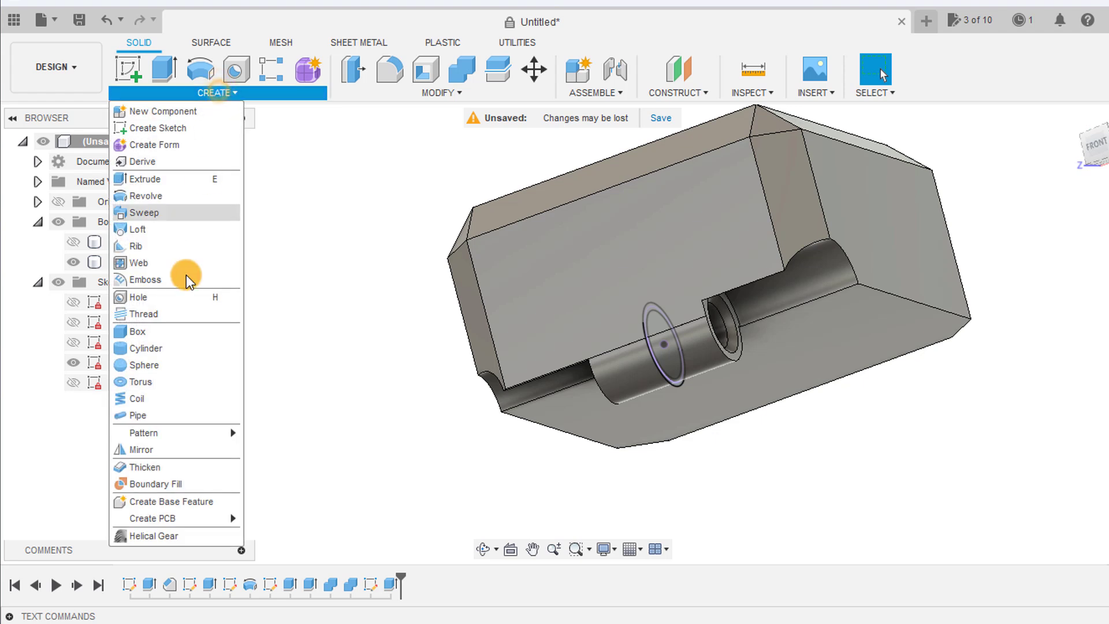
{"action": "left_click", "coordinate": [151, 445]}
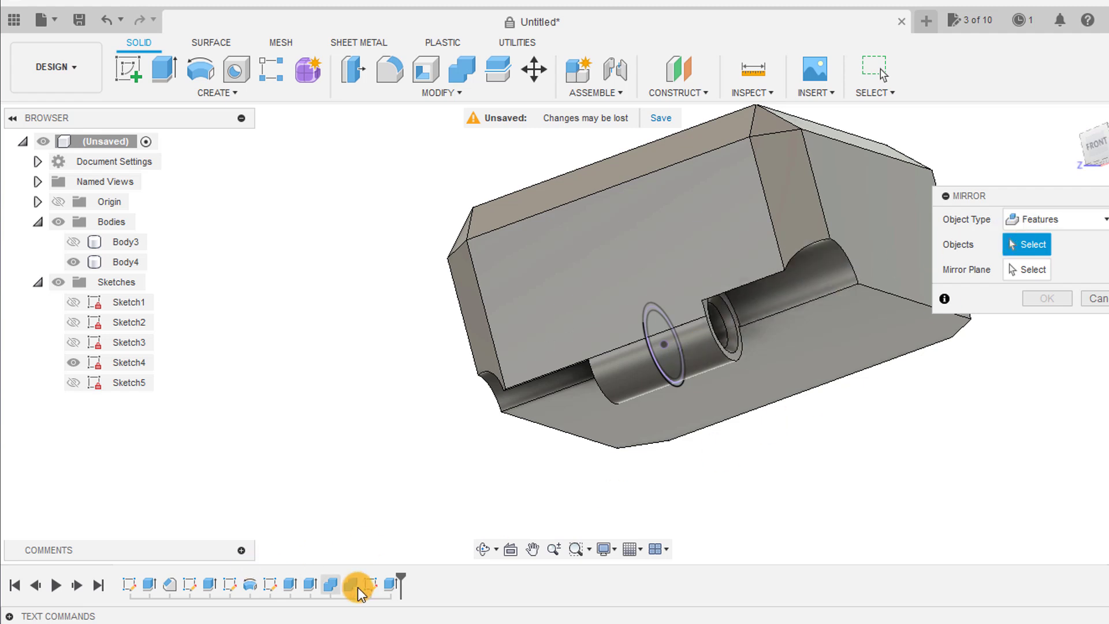
{"action": "left_click", "coordinate": [389, 585]}
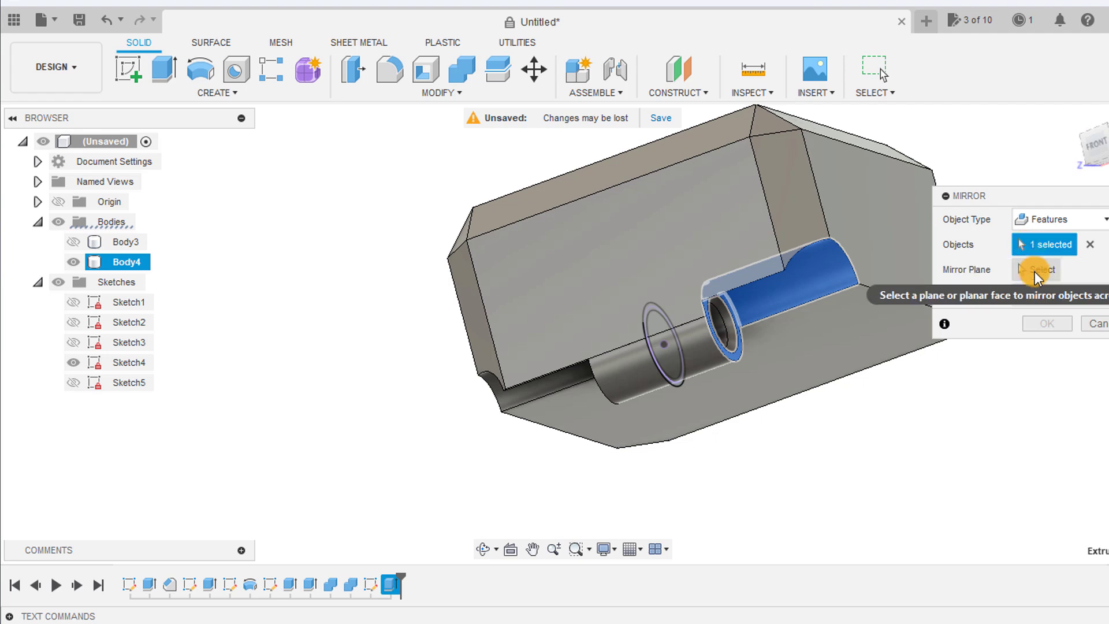
{"action": "left_click", "coordinate": [1035, 272]}
{"action": "scroll", "coordinate": [789, 356], "scroll_direction": "down", "scroll_amount": 10}
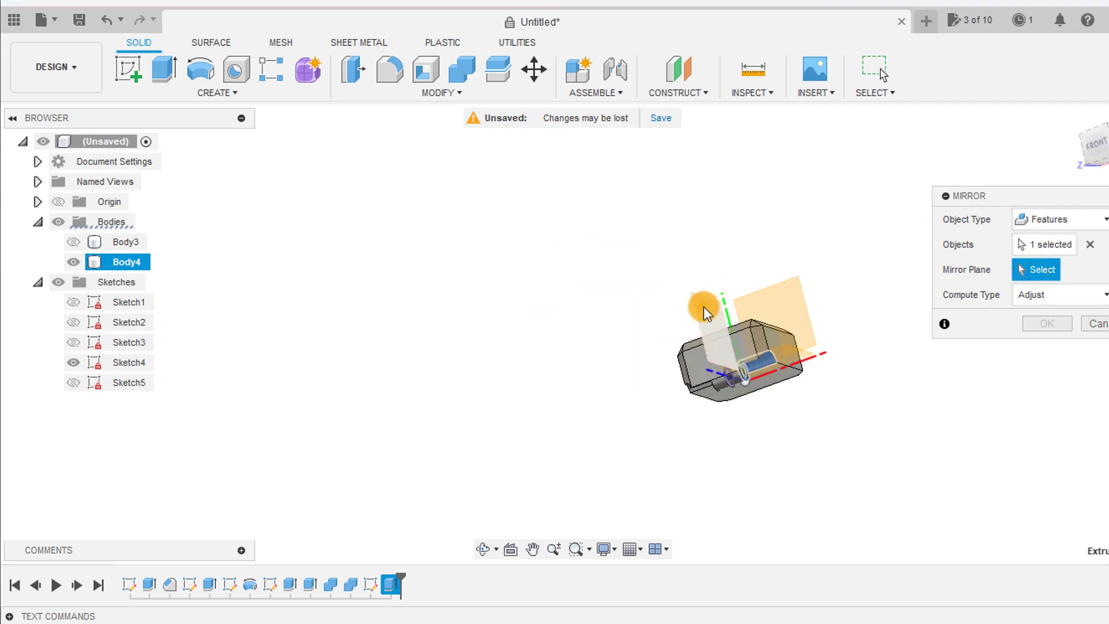
{"action": "left_click", "coordinate": [704, 306]}
{"action": "scroll", "coordinate": [795, 426], "scroll_direction": "up", "scroll_amount": 8}
{"action": "mouse_move", "coordinate": [778, 423]}
{"action": "middle_mouse_down", "text": "shift"}
{"action": "mouse_move", "coordinate": [795, 389]}
{"action": "mouse_move", "coordinate": [770, 438]}
{"action": "middle_mouse_up", "text": "shift"}
{"action": "left_click", "coordinate": [1058, 327]}
{"action": "middle_click_drag", "start_coordinate": [1058, 327], "coordinate": [758, 380], "text": "shift"}
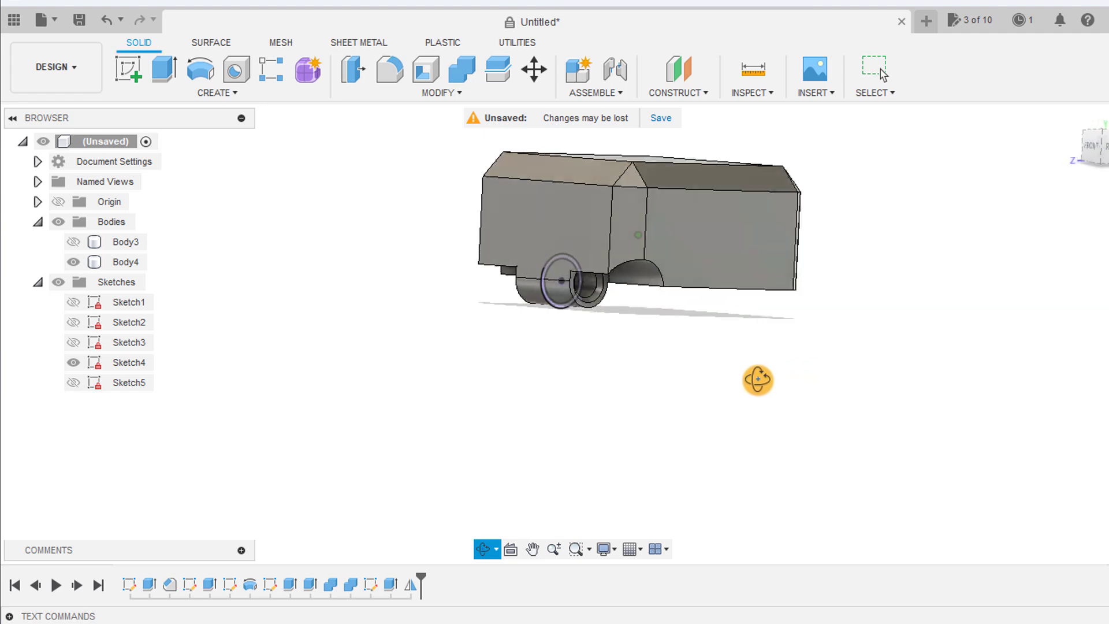
Make Body3 visible to show the full box and hide Sketch4
{"action": "left_click", "coordinate": [73, 241]}
{"action": "left_click_drag", "start_coordinate": [339, 315], "coordinate": [238, 319]}
{"action": "left_click", "coordinate": [74, 362]}
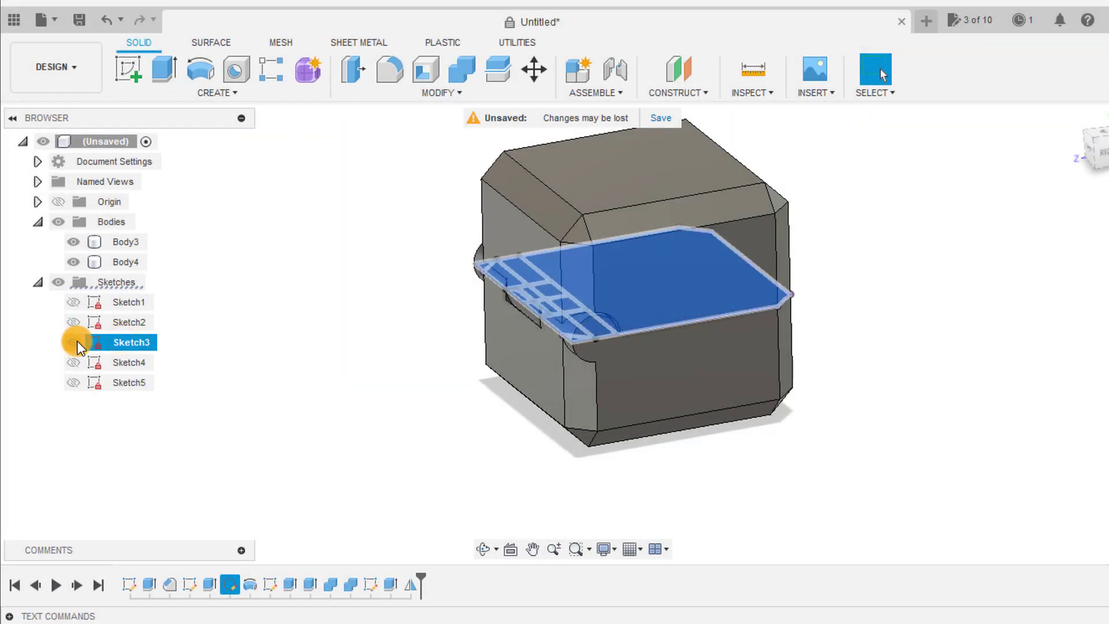
Hide Body3 and Body4 and select both triangular seam profiles of Sketch3 for extrusion
{"action": "mouse_move", "coordinate": [271, 364]}
{"action": "middle_mouse_down", "text": "shift"}
{"action": "mouse_move", "coordinate": [397, 376]}
{"action": "mouse_move", "coordinate": [584, 426]}
{"action": "mouse_move", "coordinate": [535, 453]}
{"action": "mouse_move", "coordinate": [267, 469]}
{"action": "middle_mouse_up", "text": "shift"}
{"action": "left_click", "coordinate": [478, 453]}
{"action": "scroll", "coordinate": [477, 453], "scroll_direction": "up", "scroll_amount": 5}
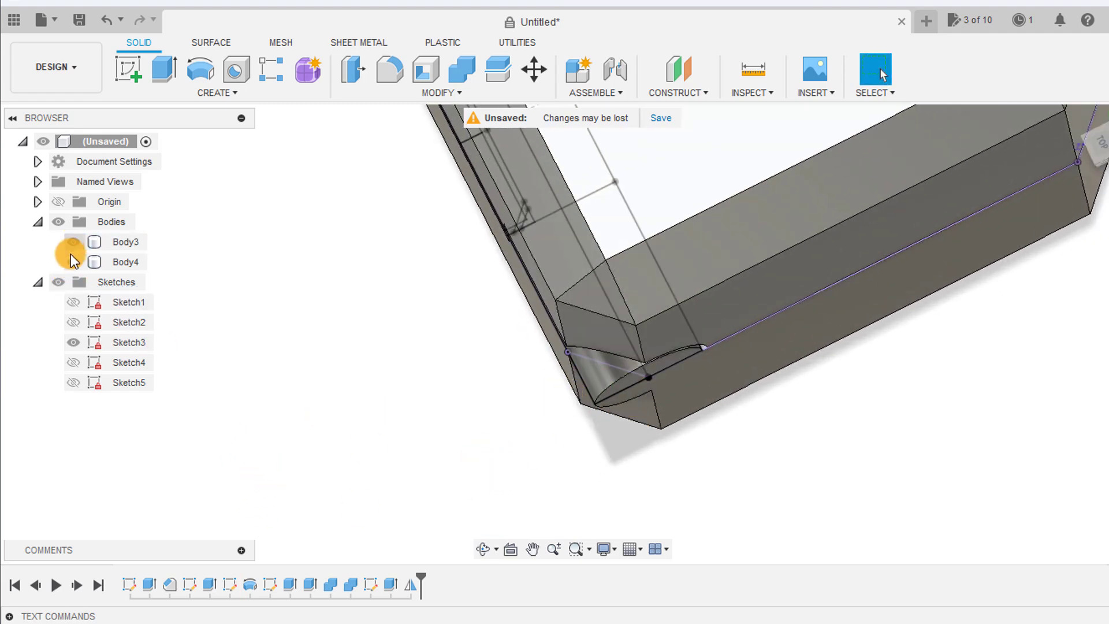
{"action": "left_click", "coordinate": [73, 243]}
{"action": "left_click", "coordinate": [73, 262]}
{"action": "left_click", "coordinate": [599, 383]}
{"action": "scroll", "coordinate": [579, 363], "scroll_direction": "down", "scroll_amount": 5}
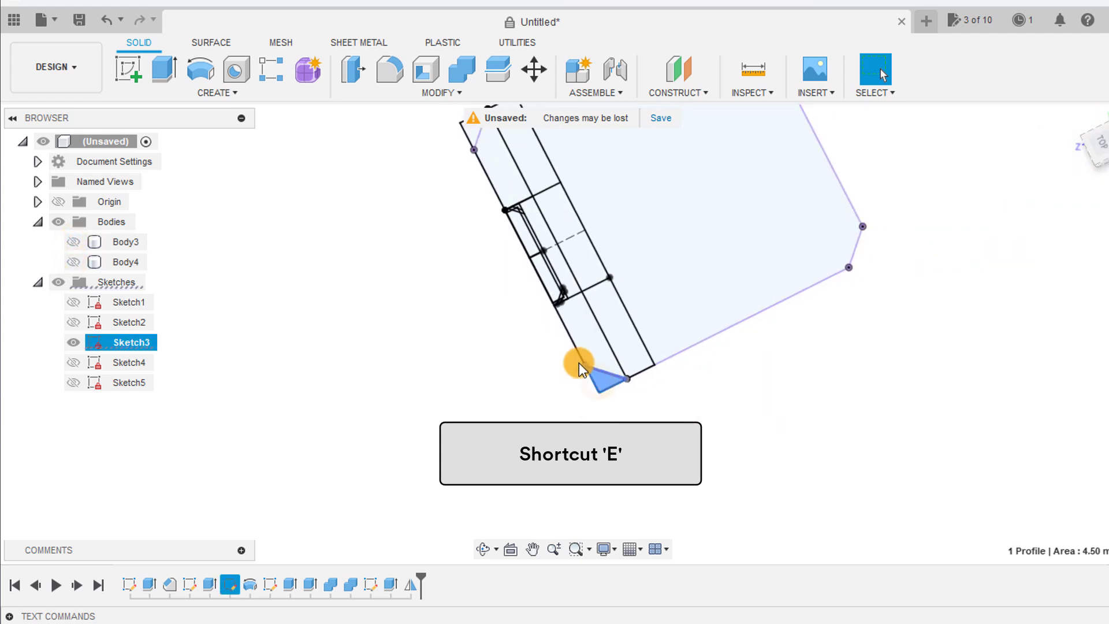
{"action": "key", "text": "e"}
{"action": "left_click", "coordinate": [509, 211]}
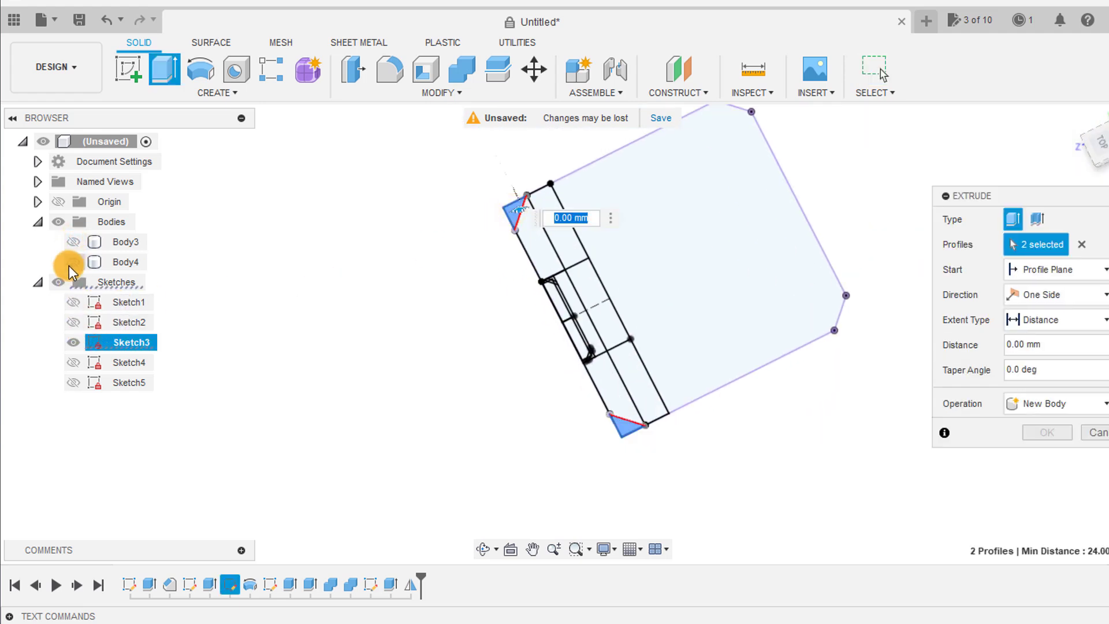
Show both bodies and cut the triangles symmetrically by boxsize through the box
{"action": "left_click", "coordinate": [74, 245]}
{"action": "left_click", "coordinate": [74, 241]}
{"action": "middle_click_drag", "start_coordinate": [358, 347], "coordinate": [380, 283], "text": "shift"}
{"action": "type", "text": "b"}
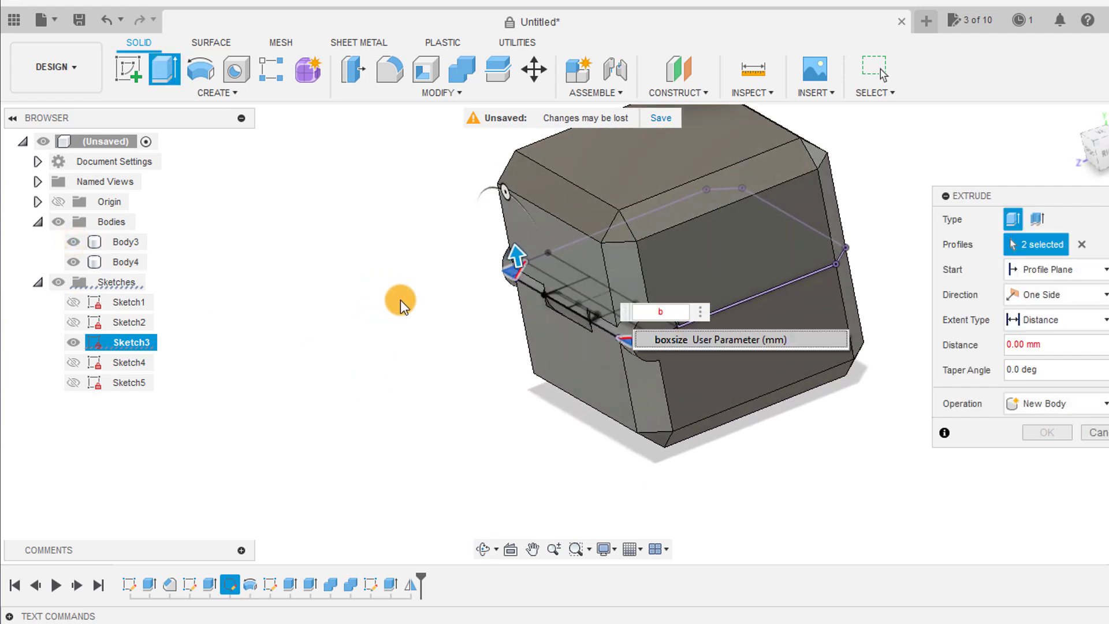
{"action": "key", "text": "Return"}
{"action": "left_click", "coordinate": [1064, 295]}
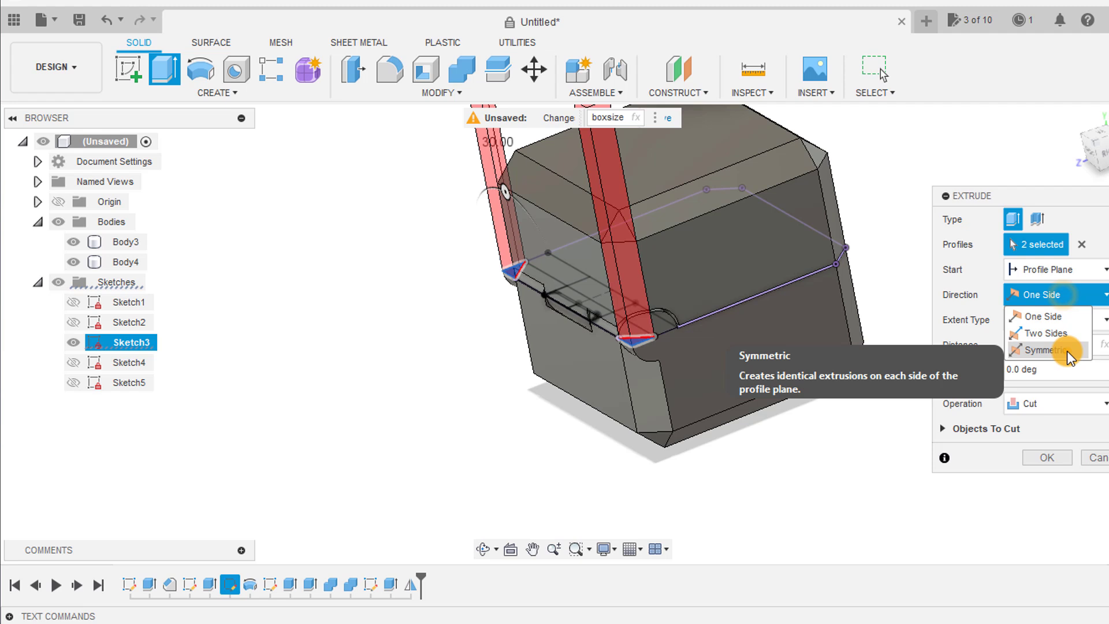
{"action": "left_click", "coordinate": [1066, 351]}
{"action": "left_click", "coordinate": [1045, 482]}
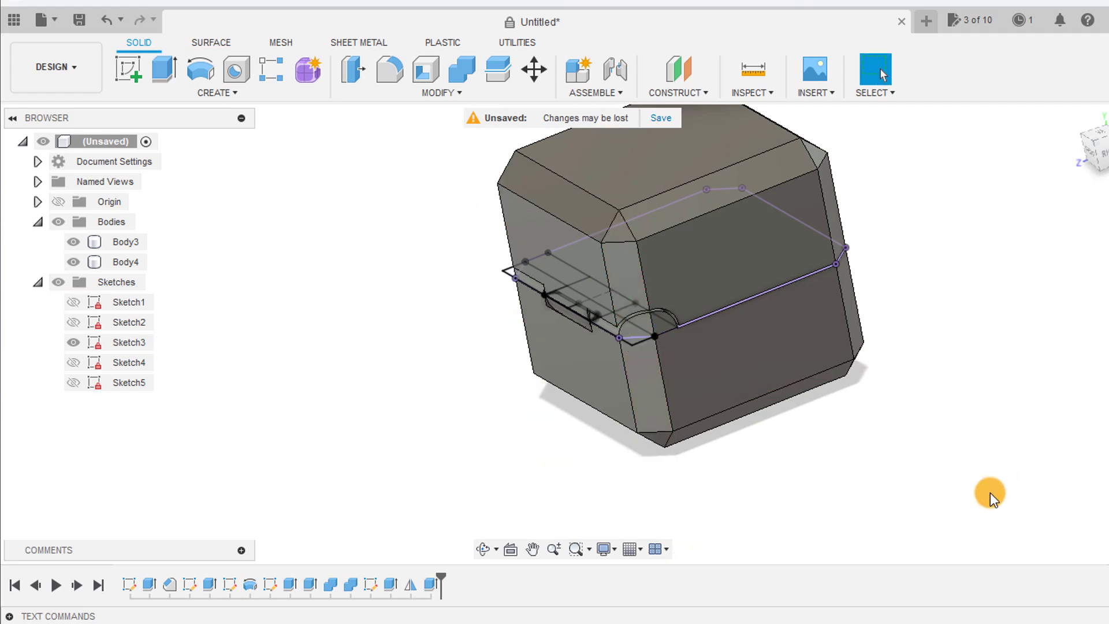
Hide Sketch3 and view the finished box from the isometric view
{"action": "left_click", "coordinate": [73, 342]}
{"action": "mouse_move", "coordinate": [496, 356]}
{"action": "middle_mouse_down", "text": "shift"}
{"action": "mouse_move", "coordinate": [705, 396]}
{"action": "mouse_move", "coordinate": [549, 373]}
{"action": "middle_mouse_up", "text": "shift"}
{"action": "left_click", "coordinate": [1073, 121]}
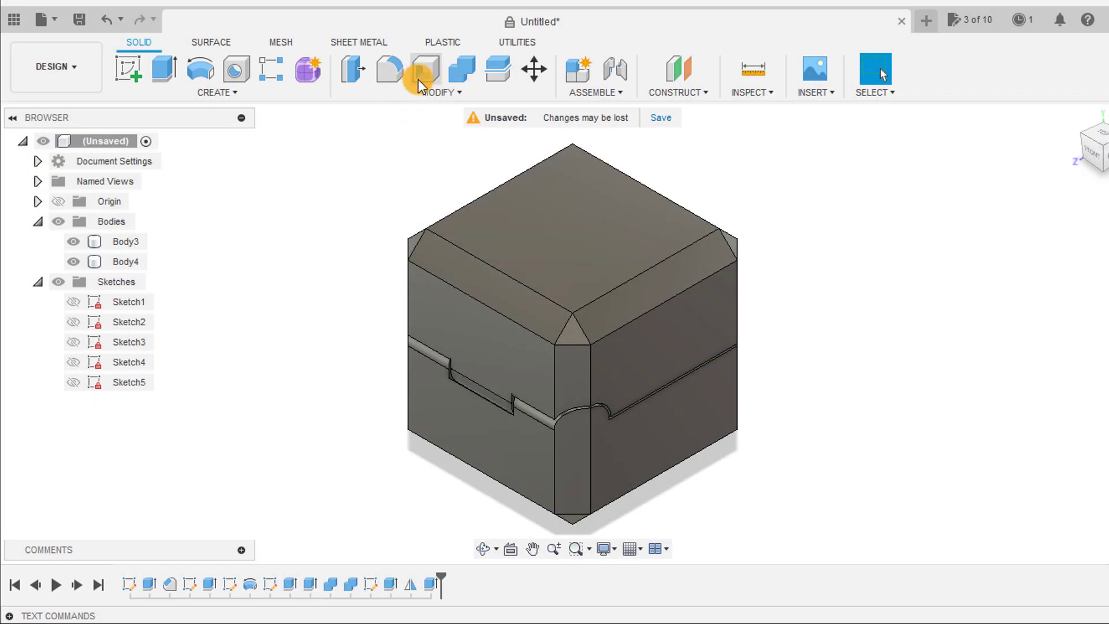
{"action": "left_click", "coordinate": [422, 93]}
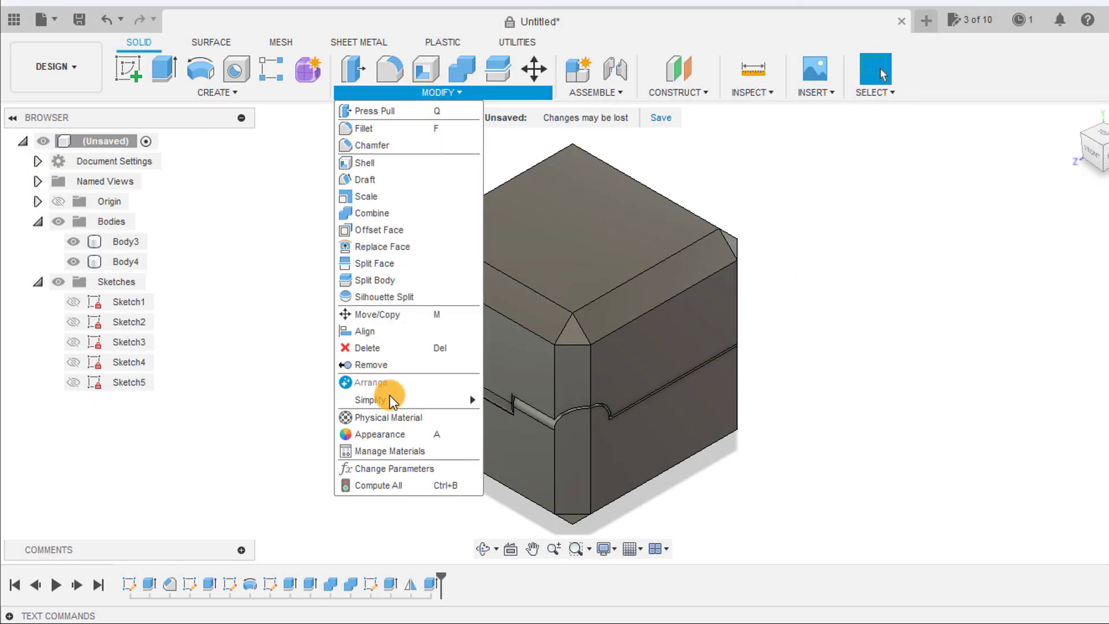
{"action": "left_click", "coordinate": [390, 469]}
{"action": "double_click", "coordinate": [298, 272]}
{"action": "type", "text": "15"}
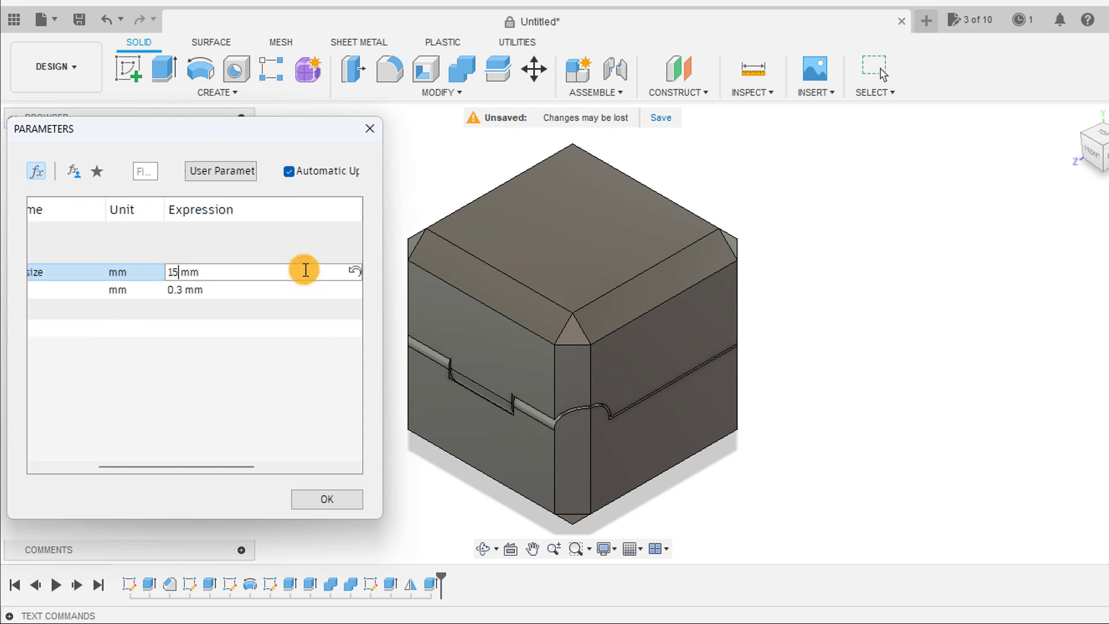
{"action": "key", "text": "Return"}
{"action": "double_click", "coordinate": [186, 288]}
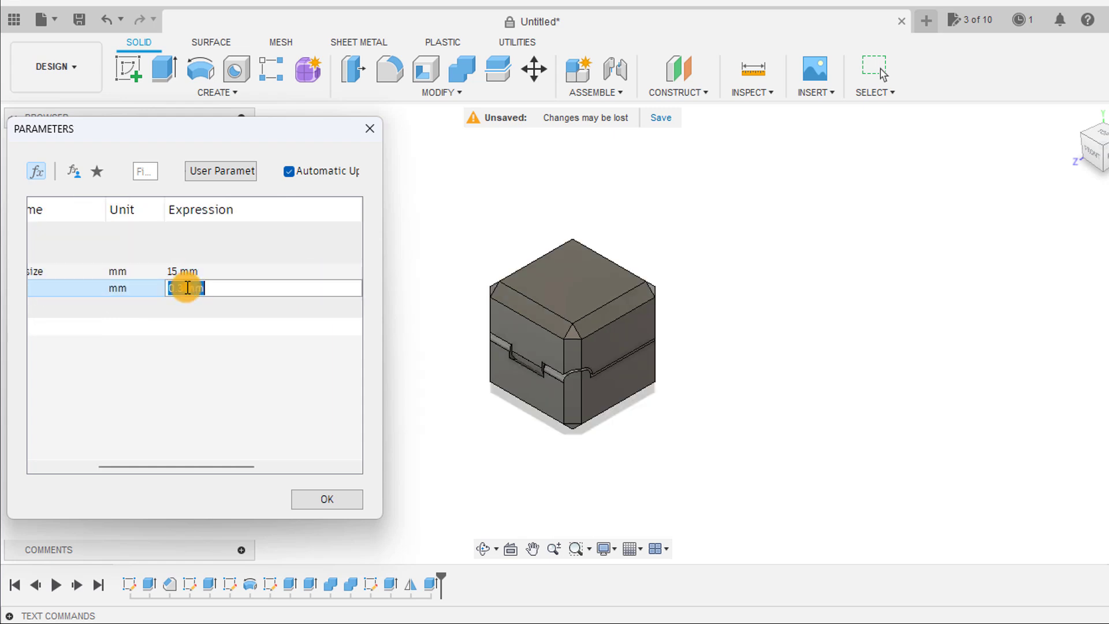
{"action": "type", "text": "0.1"}
{"action": "key", "text": "Return"}
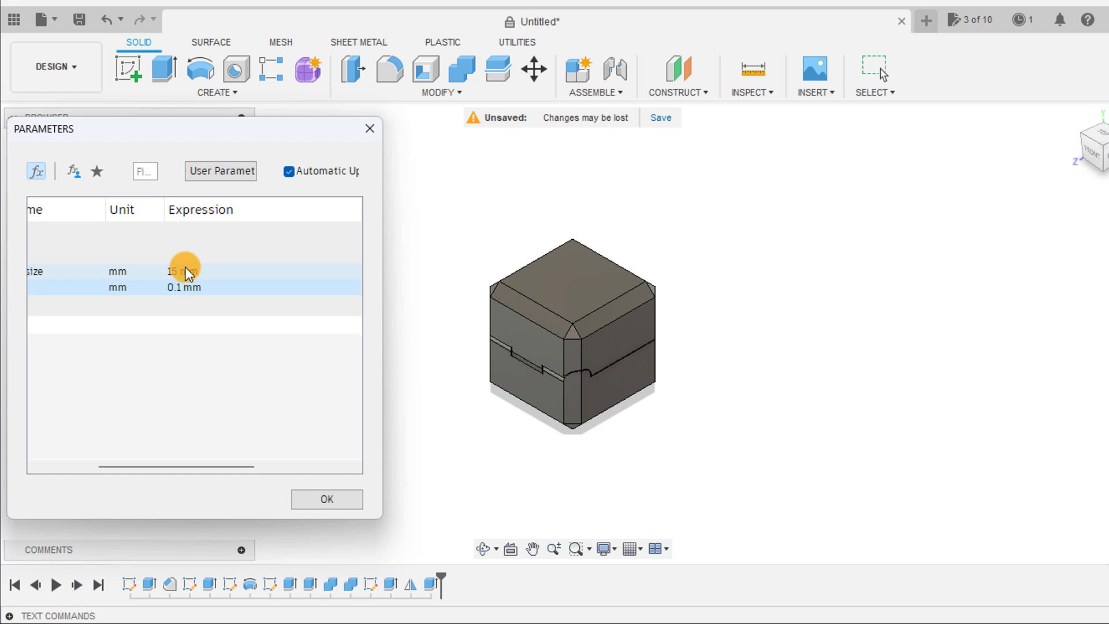
{"action": "left_click", "coordinate": [238, 287]}
{"action": "double_click", "coordinate": [249, 283]}
{"action": "type", "text": "."}
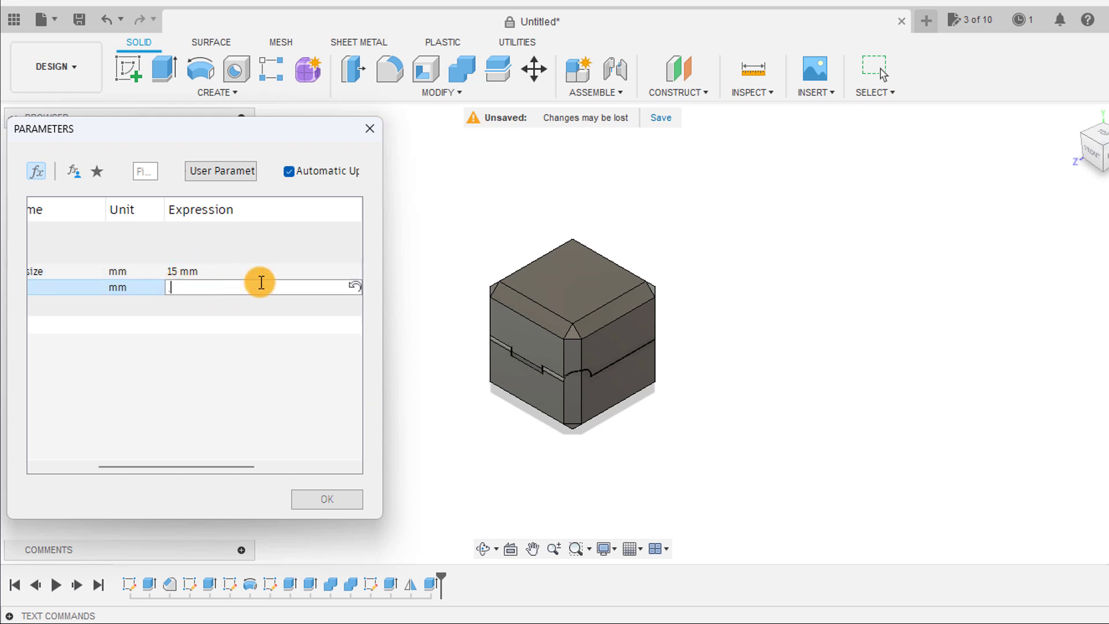
{"action": "type", "text": "3"}
{"action": "key", "text": "Return"}
{"action": "double_click", "coordinate": [221, 271]}
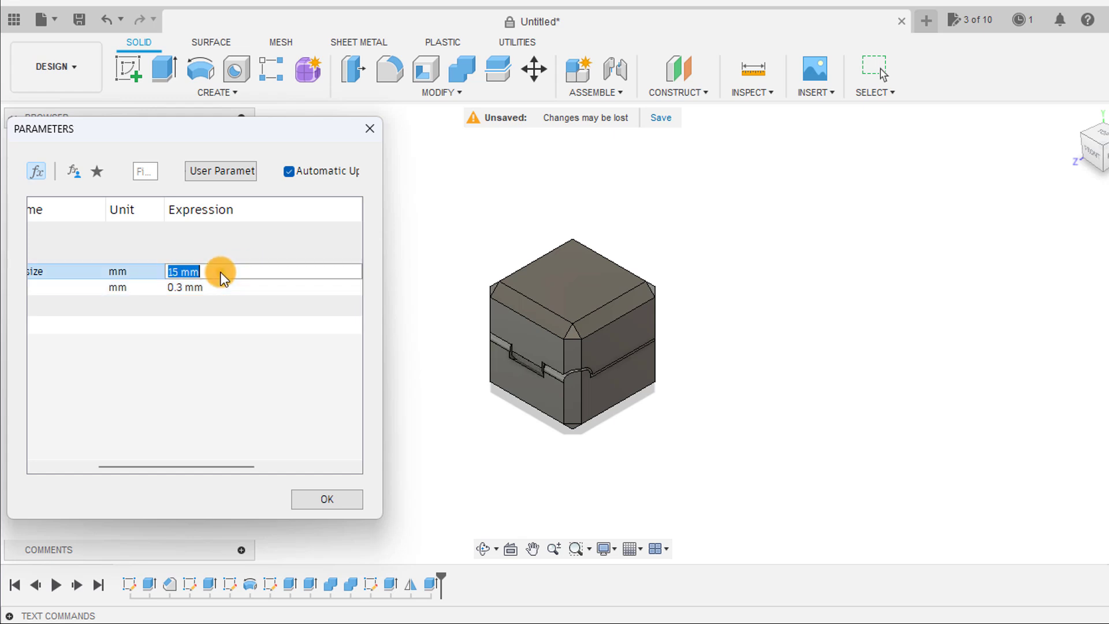
{"action": "type", "text": "30"}
{"action": "key", "text": "Return"}
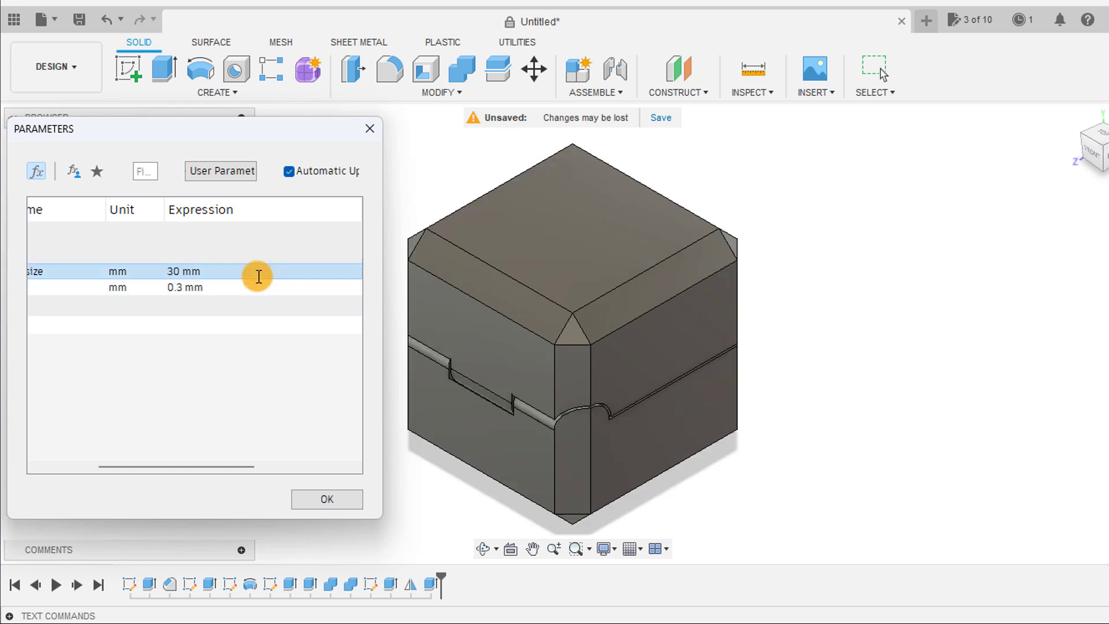
{"action": "left_click", "coordinate": [338, 500]}
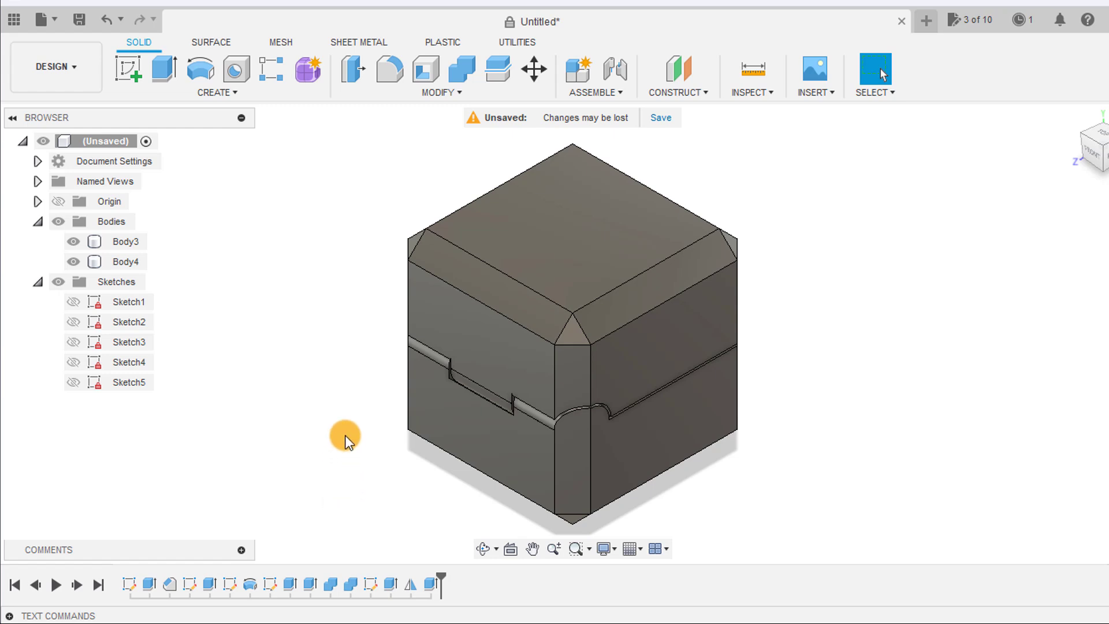